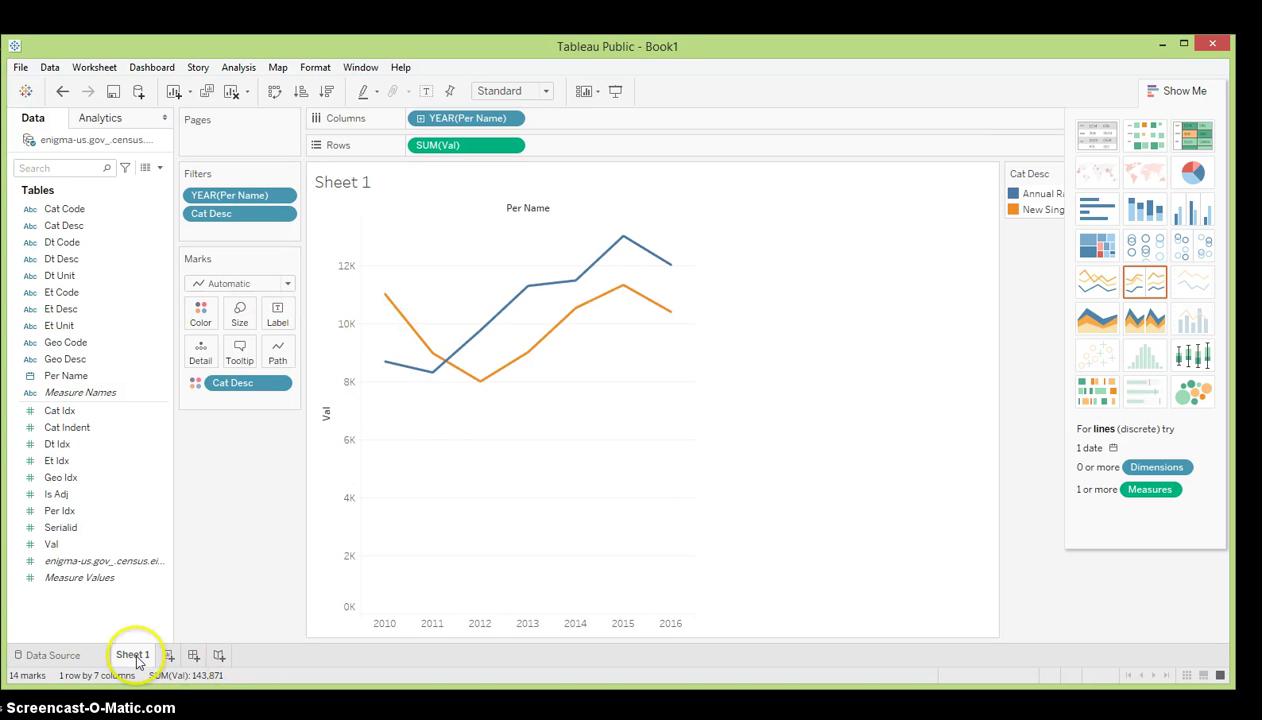
# - Add a new blank dashboard to the workbook
pyautogui.moveTo(137, 662)
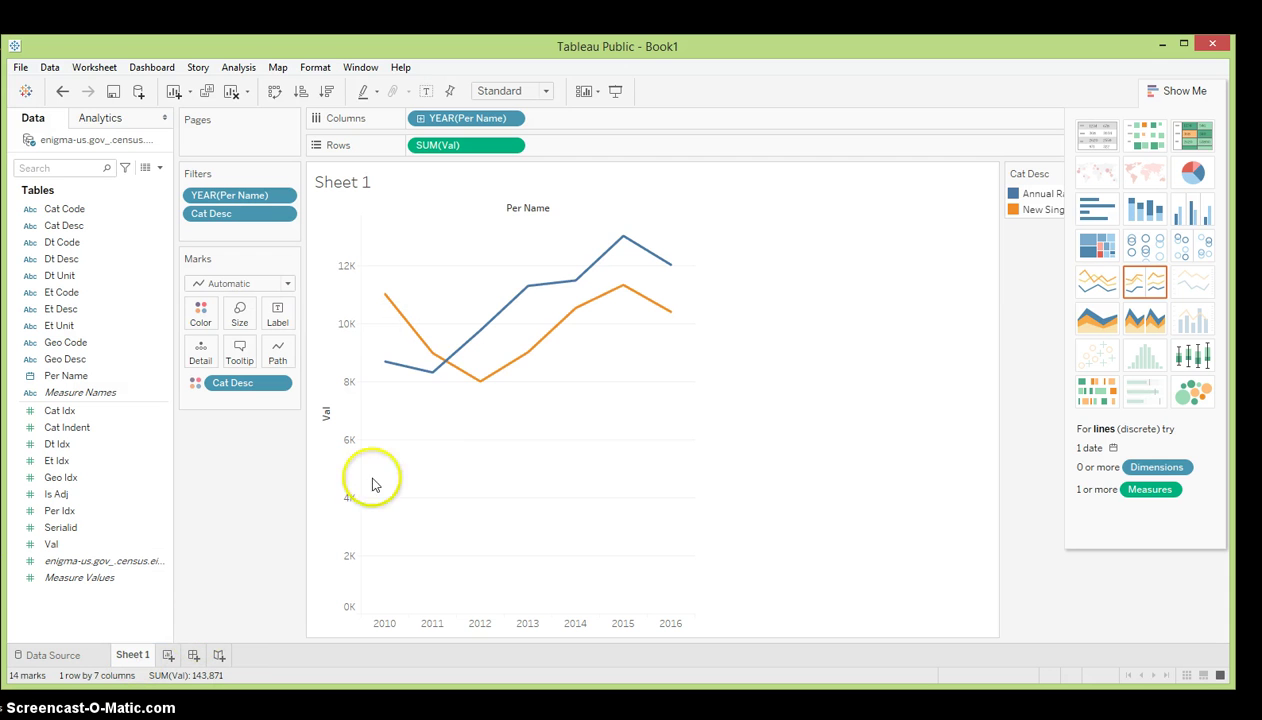
pyautogui.moveTo(437, 372)
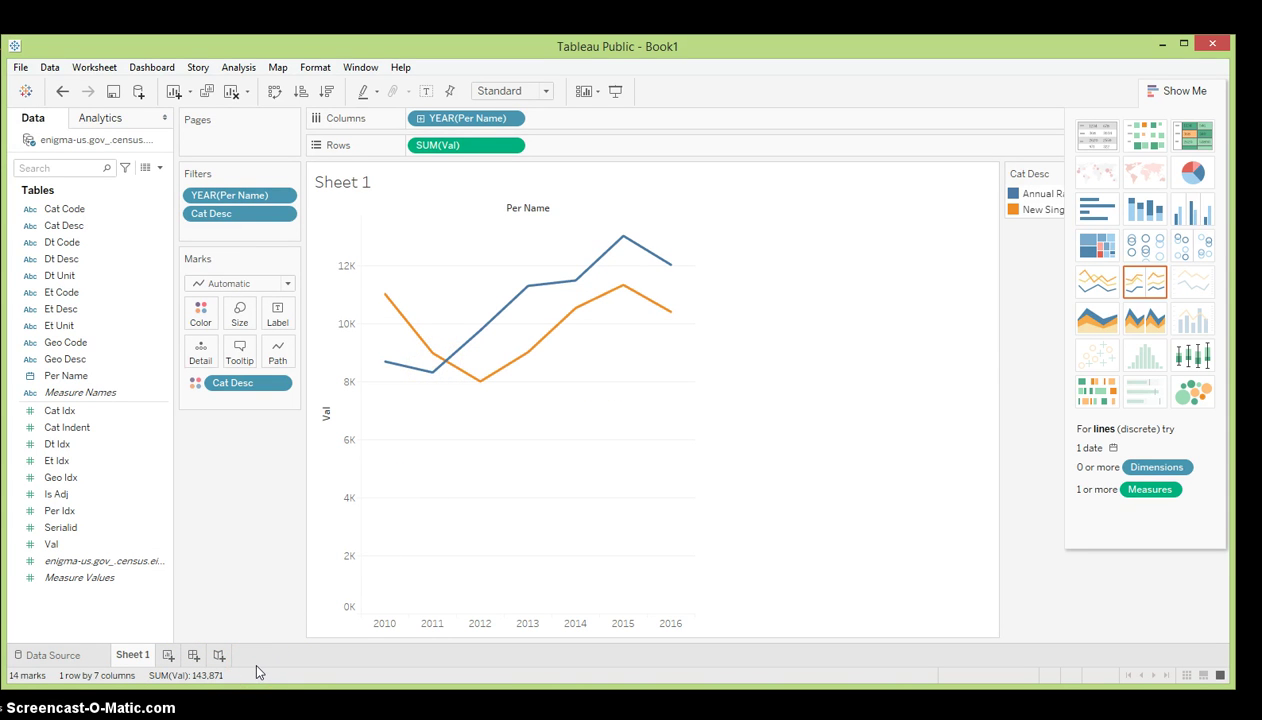
pyautogui.click(195, 657)
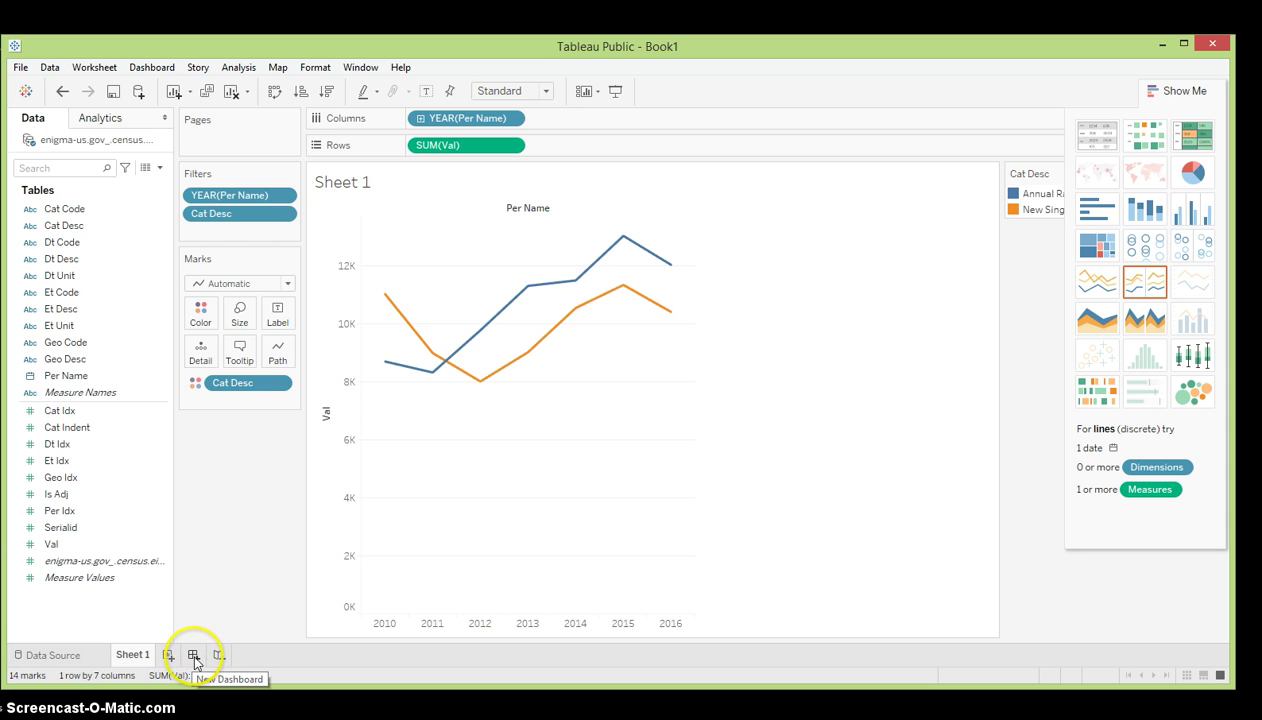
pyautogui.click(194, 655)
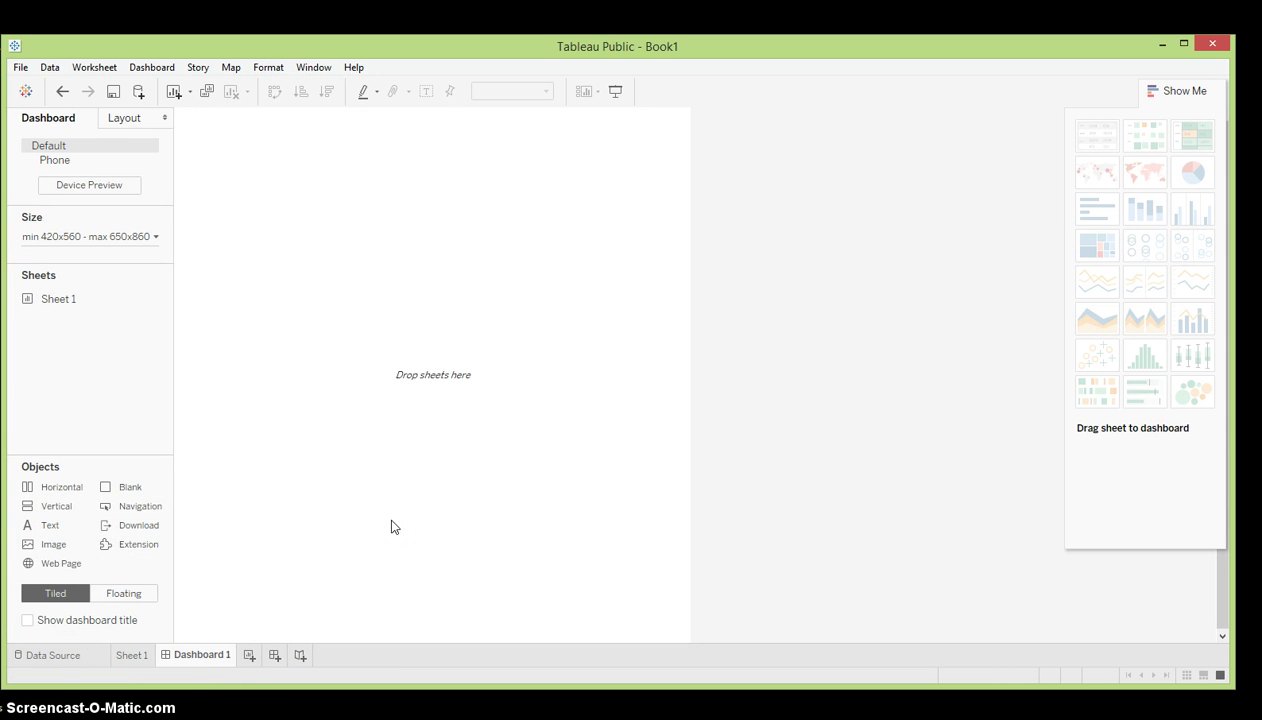
# - Change the mark type of the Sheet 1 chart to Bar and inspect the 2015 values
pyautogui.click(135, 658)
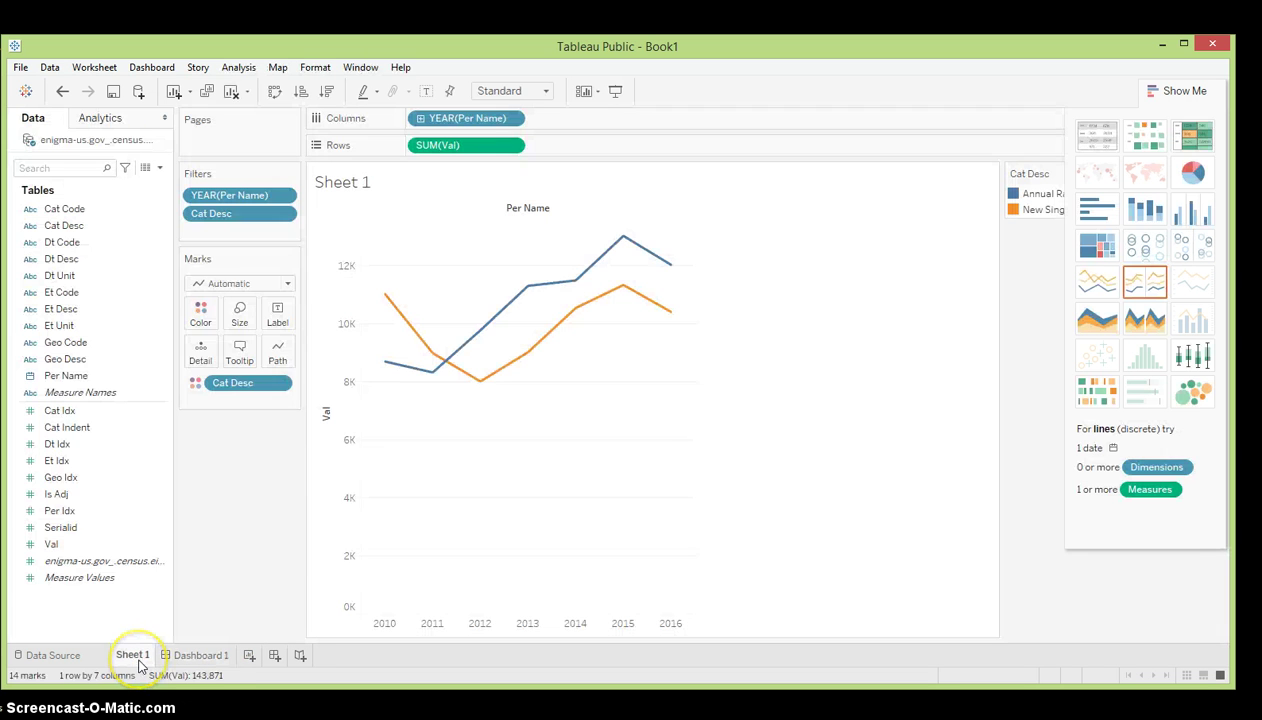
pyautogui.click(220, 285)
pyautogui.click(211, 318)
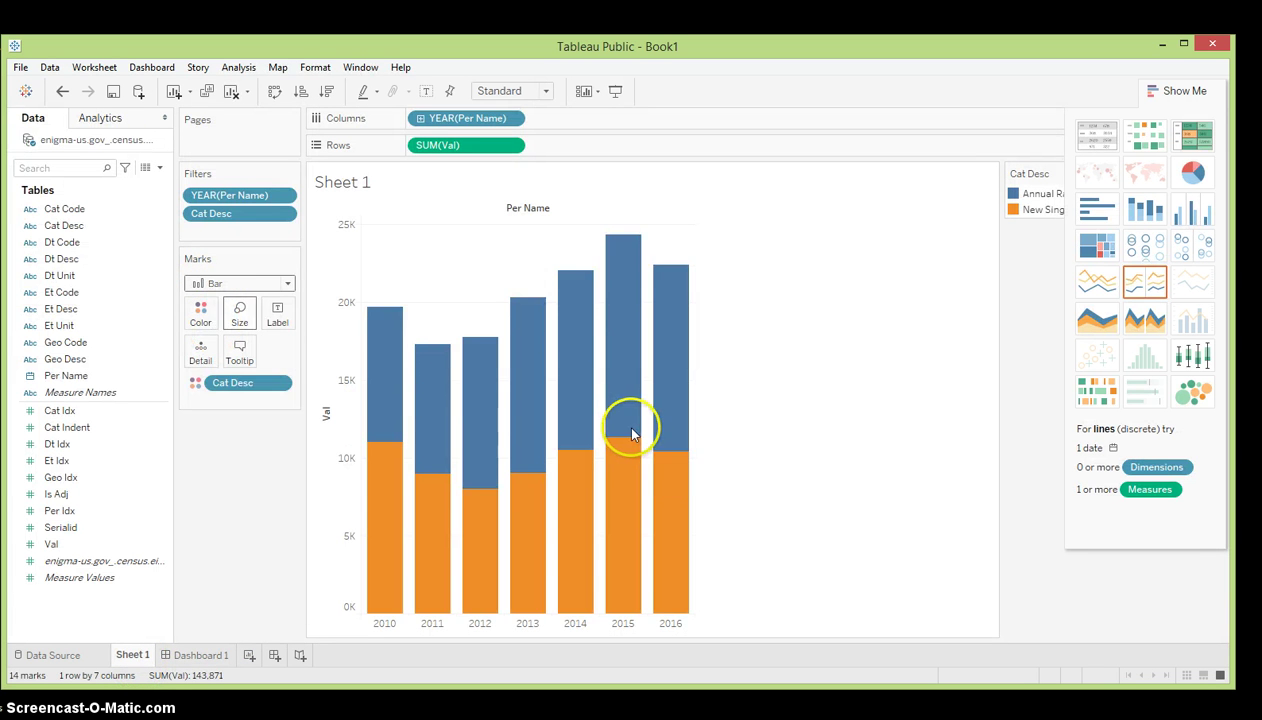
pyautogui.moveTo(630, 436)
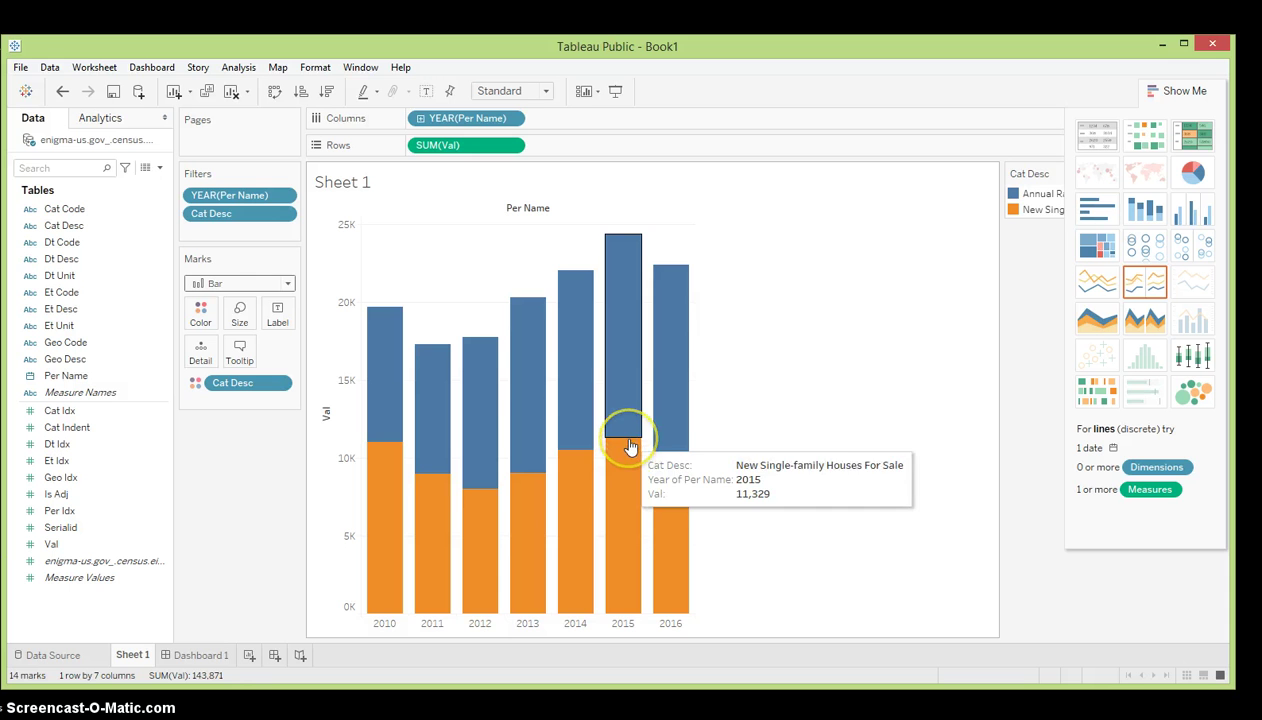
# - Add a new worksheet and place the Per Name date field on its rows
pyautogui.click(249, 656)
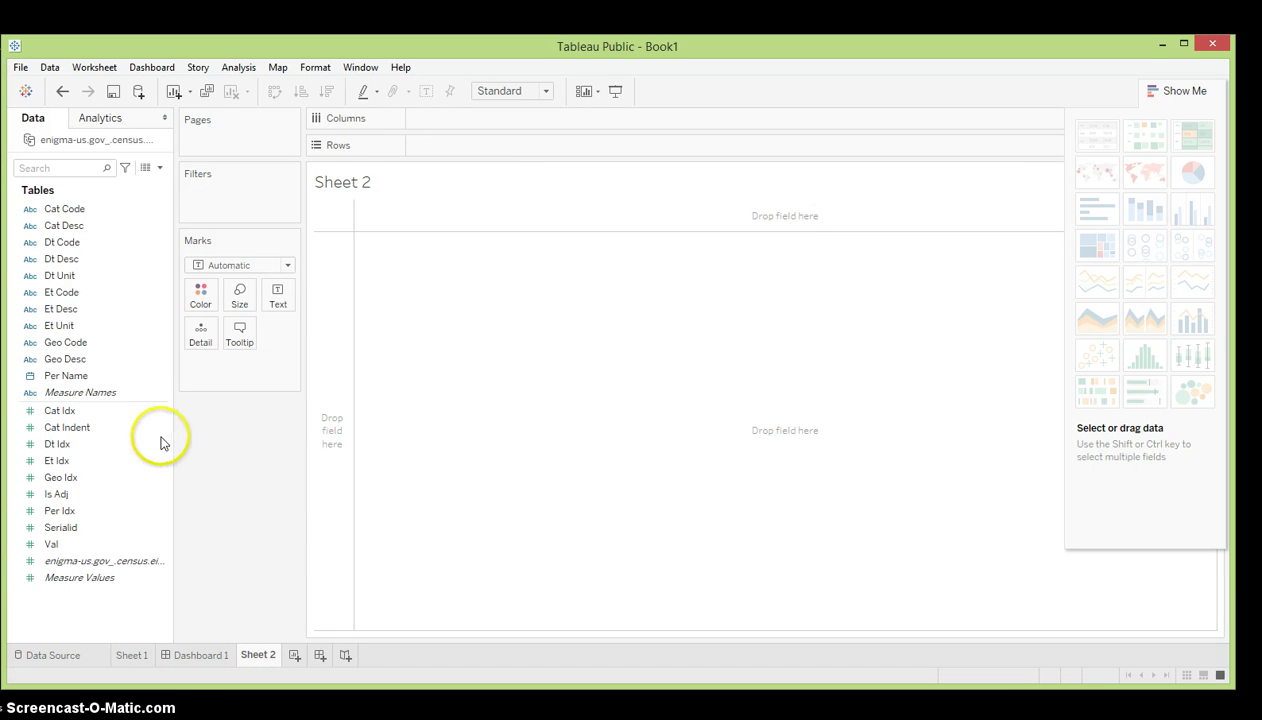
pyautogui.moveTo(77, 382); pyautogui.dragTo(460, 148)
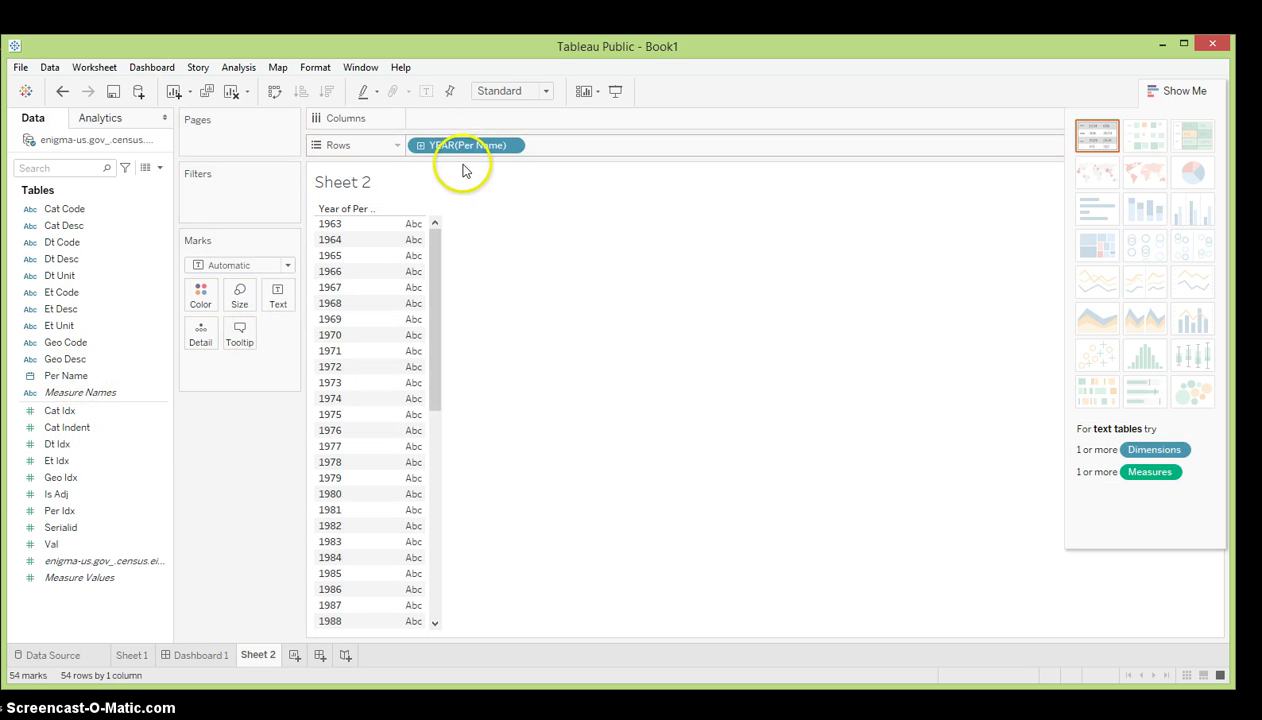
# - Filter the year of Per Name on the rows to only the years 2010 through 2016
pyautogui.click(509, 146)
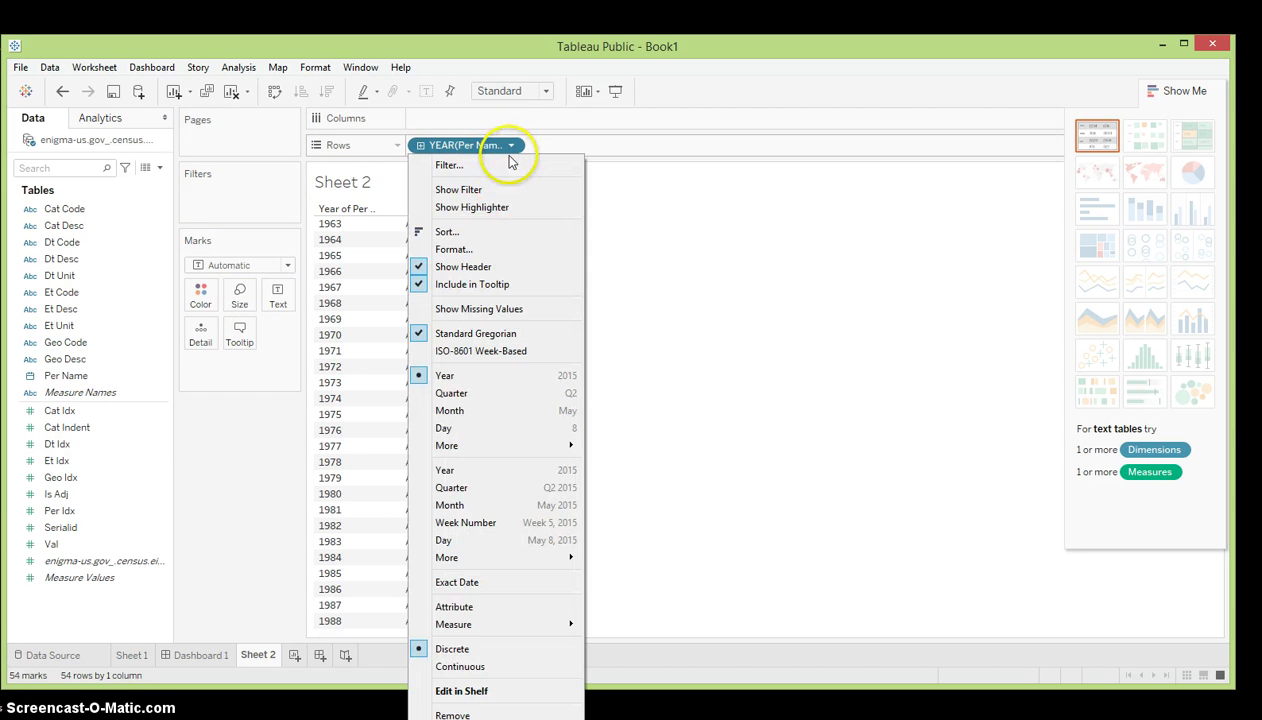
pyautogui.click(450, 166)
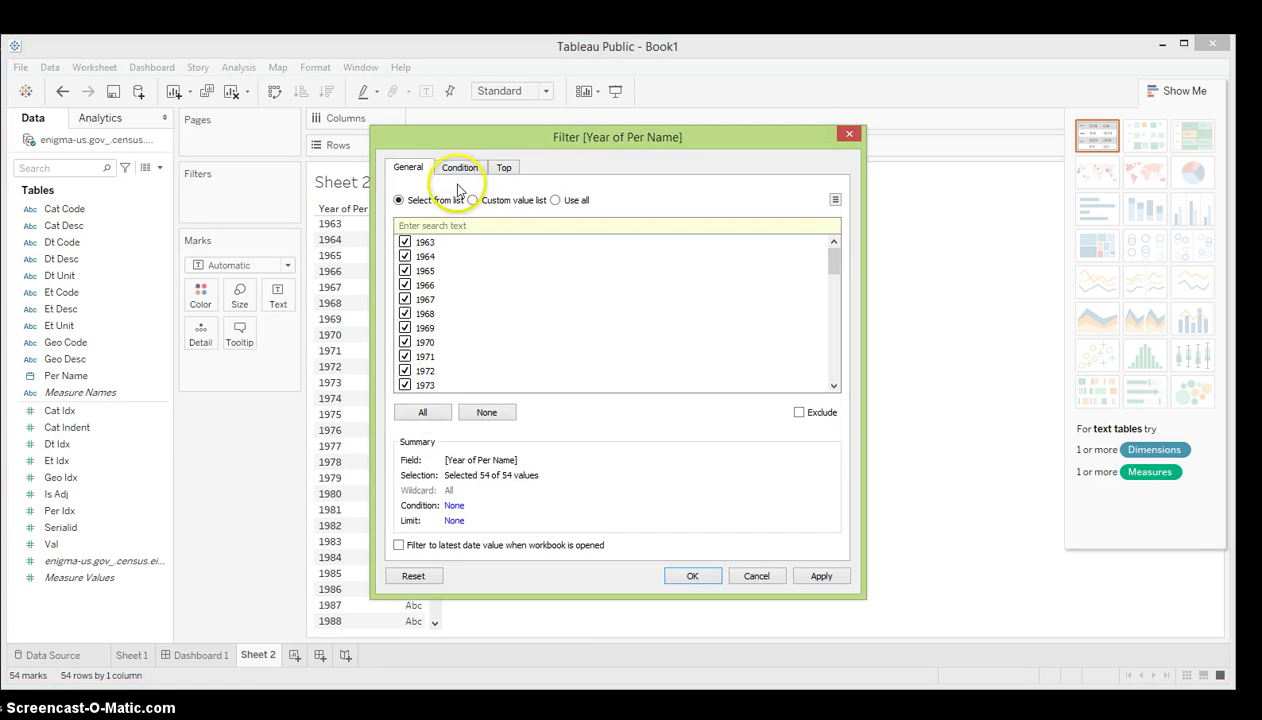
pyautogui.click(473, 199)
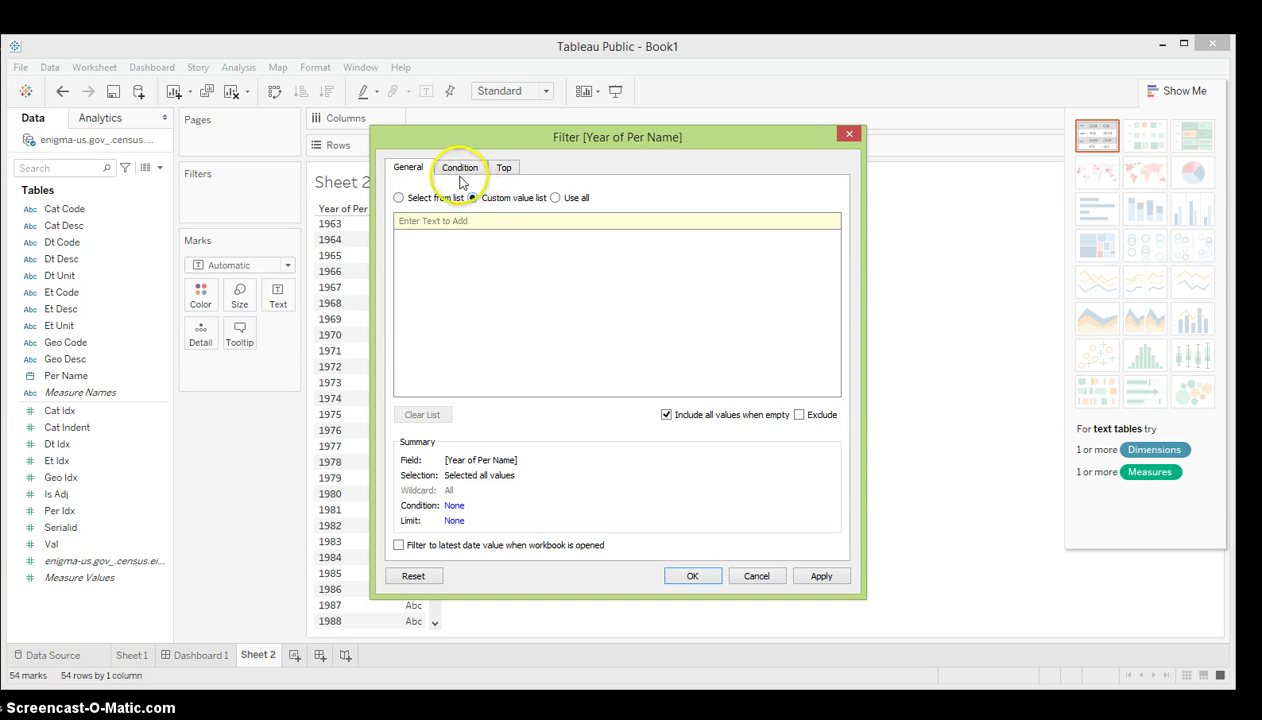
pyautogui.click(460, 170)
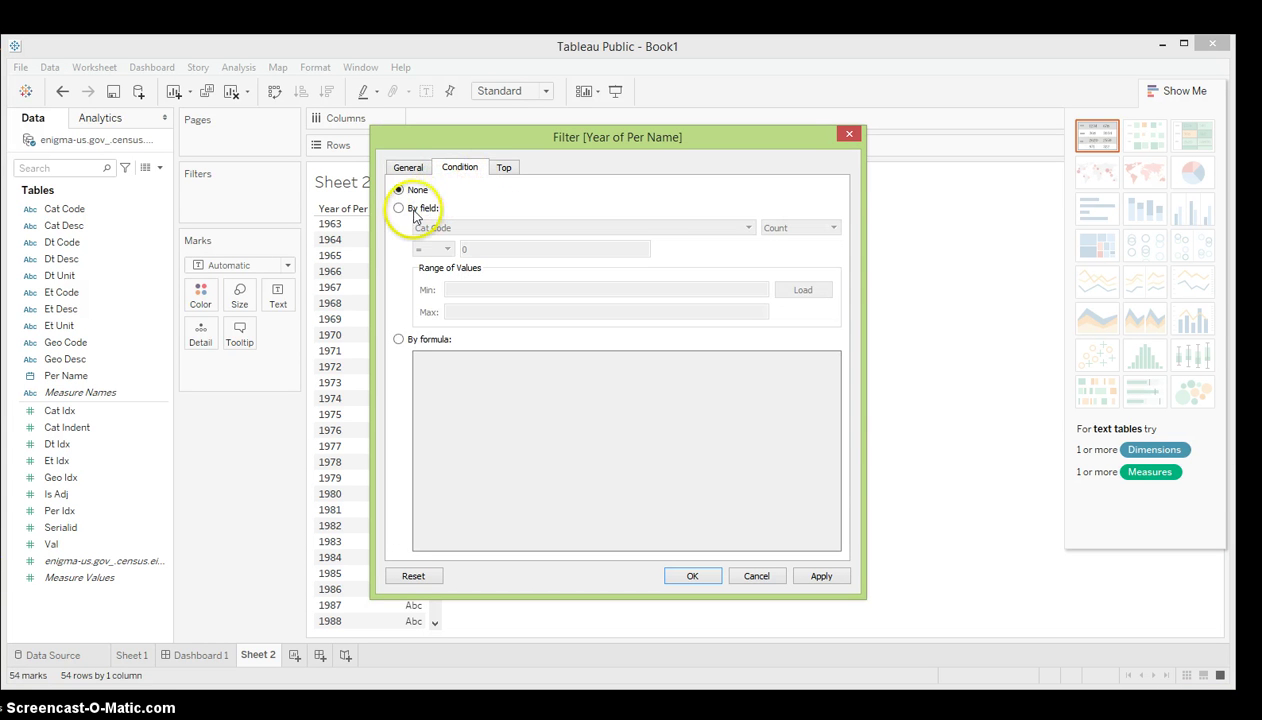
pyautogui.click(407, 170)
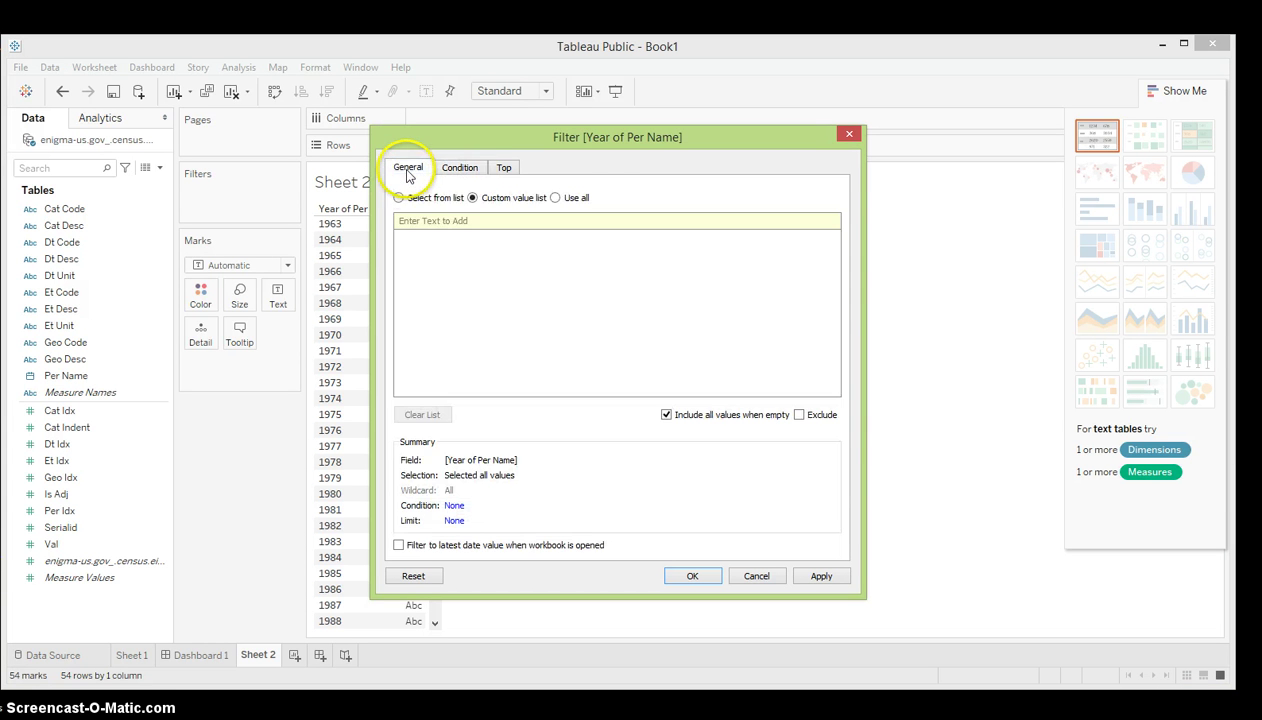
pyautogui.click(398, 198)
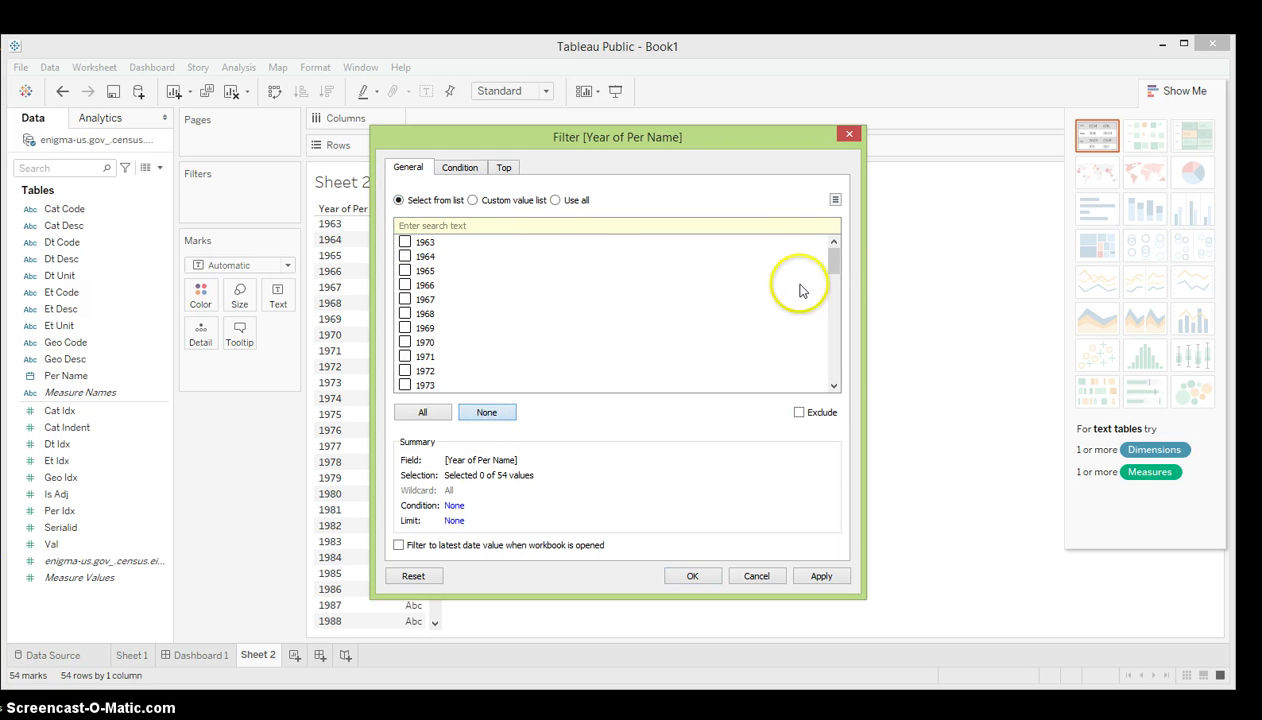
pyautogui.scroll(-10, 760, 385)
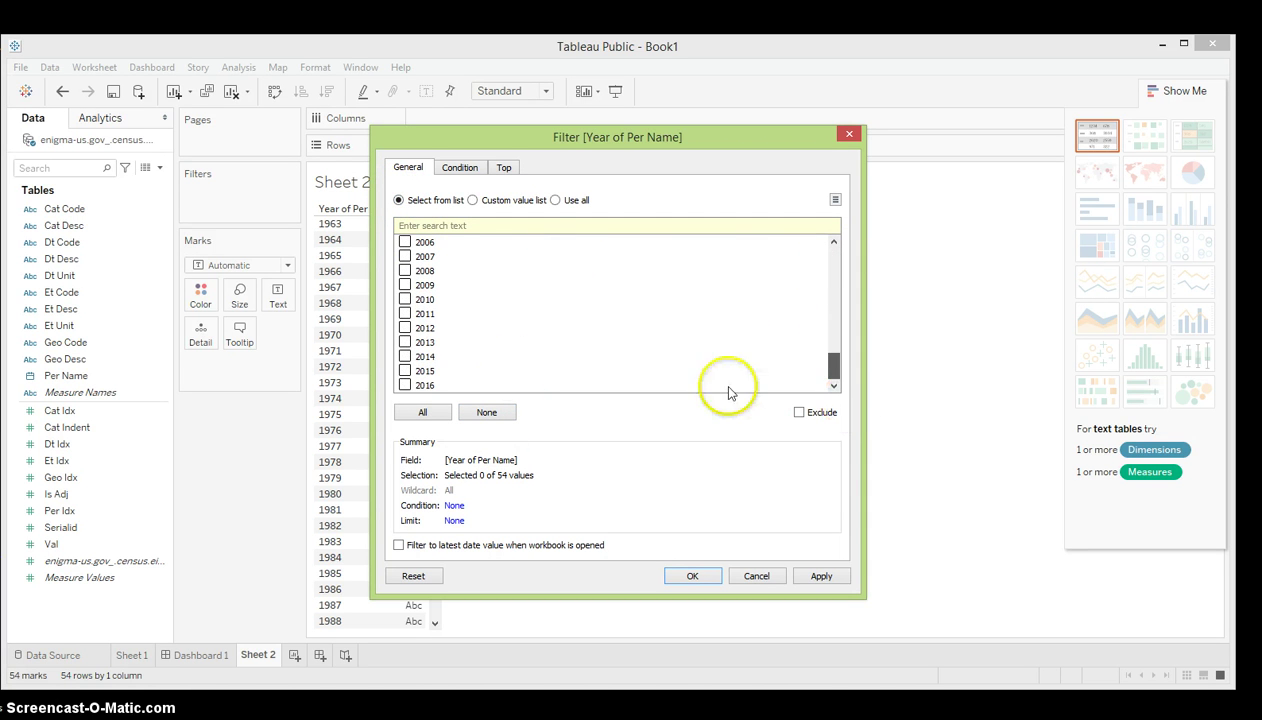
pyautogui.click(405, 384)
pyautogui.click(405, 370)
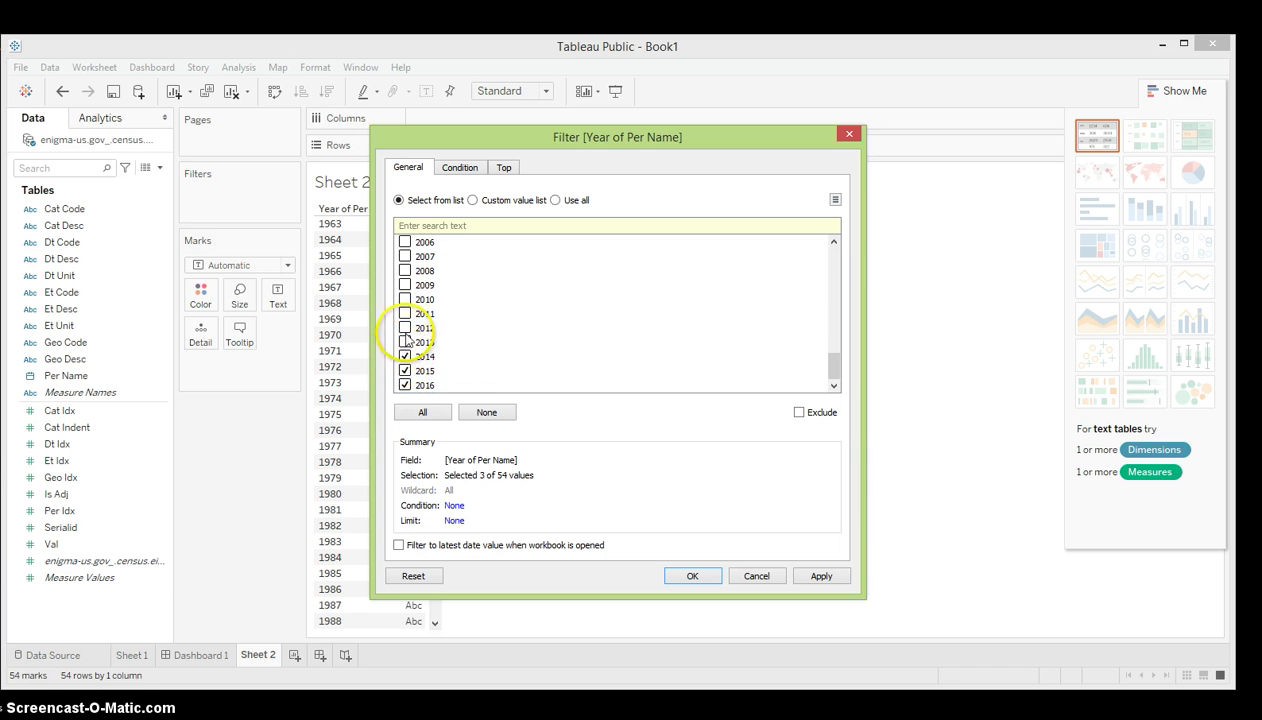
pyautogui.click(406, 331)
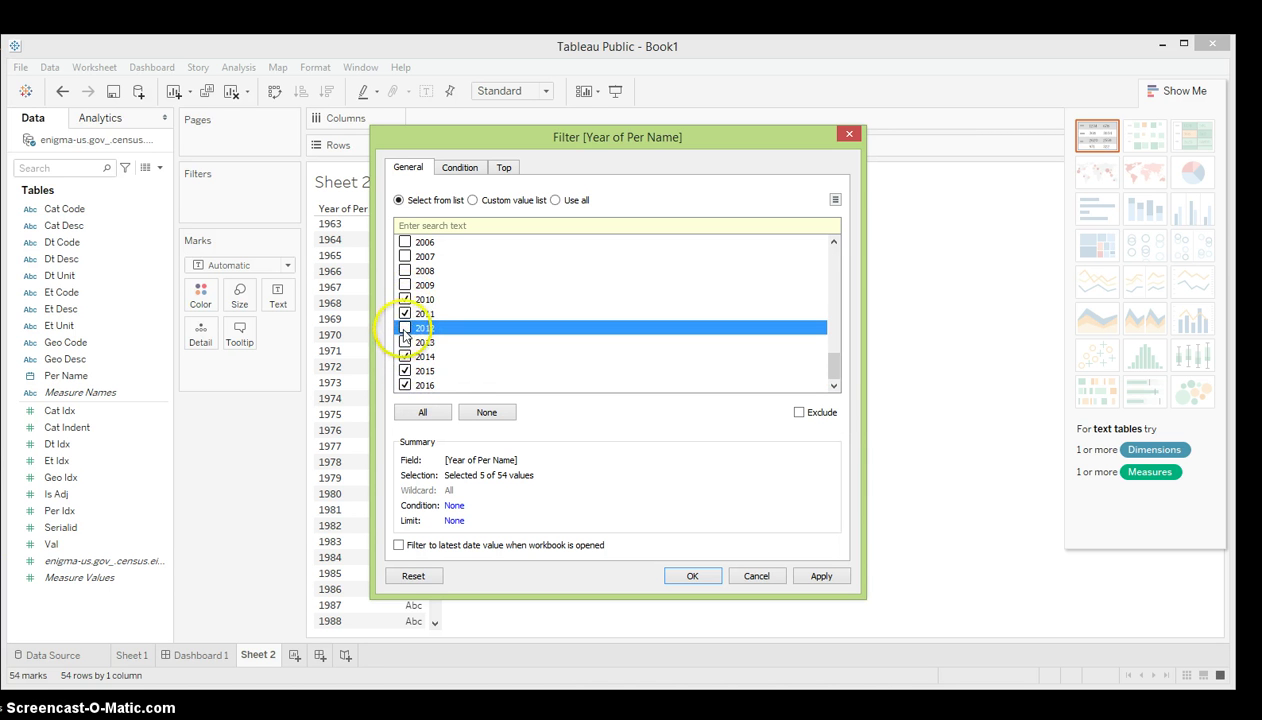
pyautogui.click(700, 576)
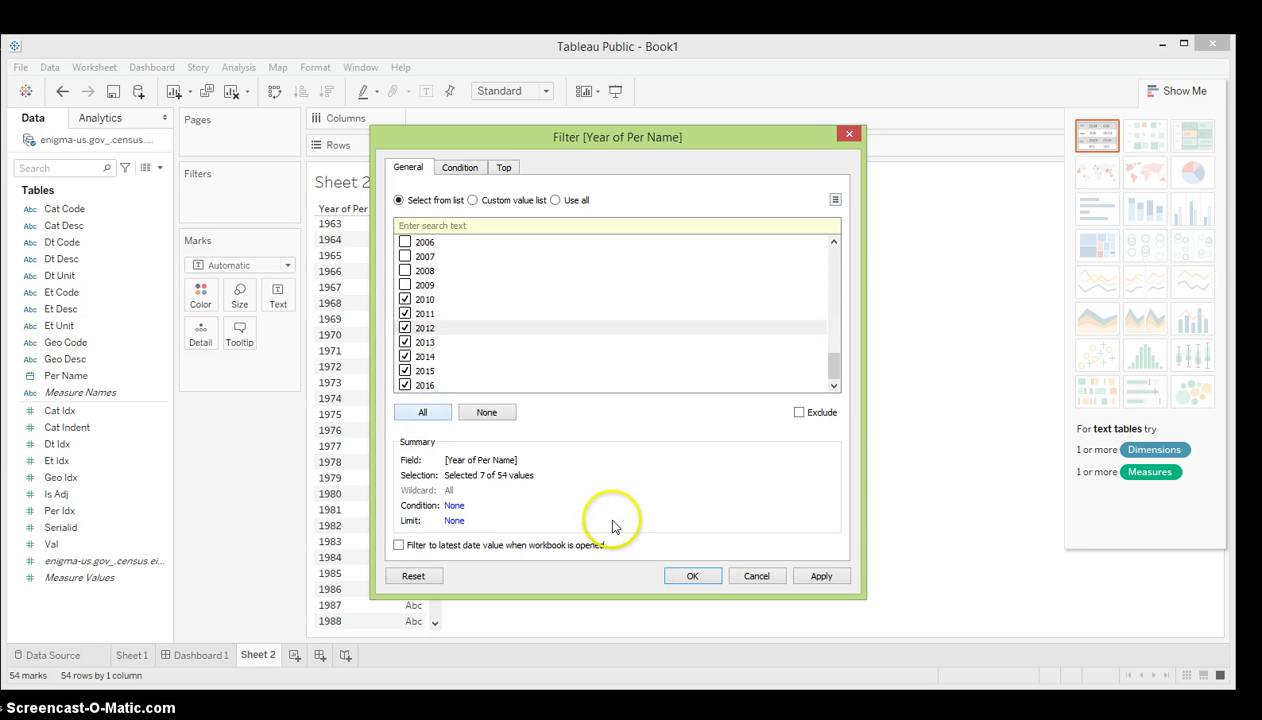
# - Switch to the source CSV in Excel, examine its category columns, and return to Tableau Public
pyautogui.click(75, 392)
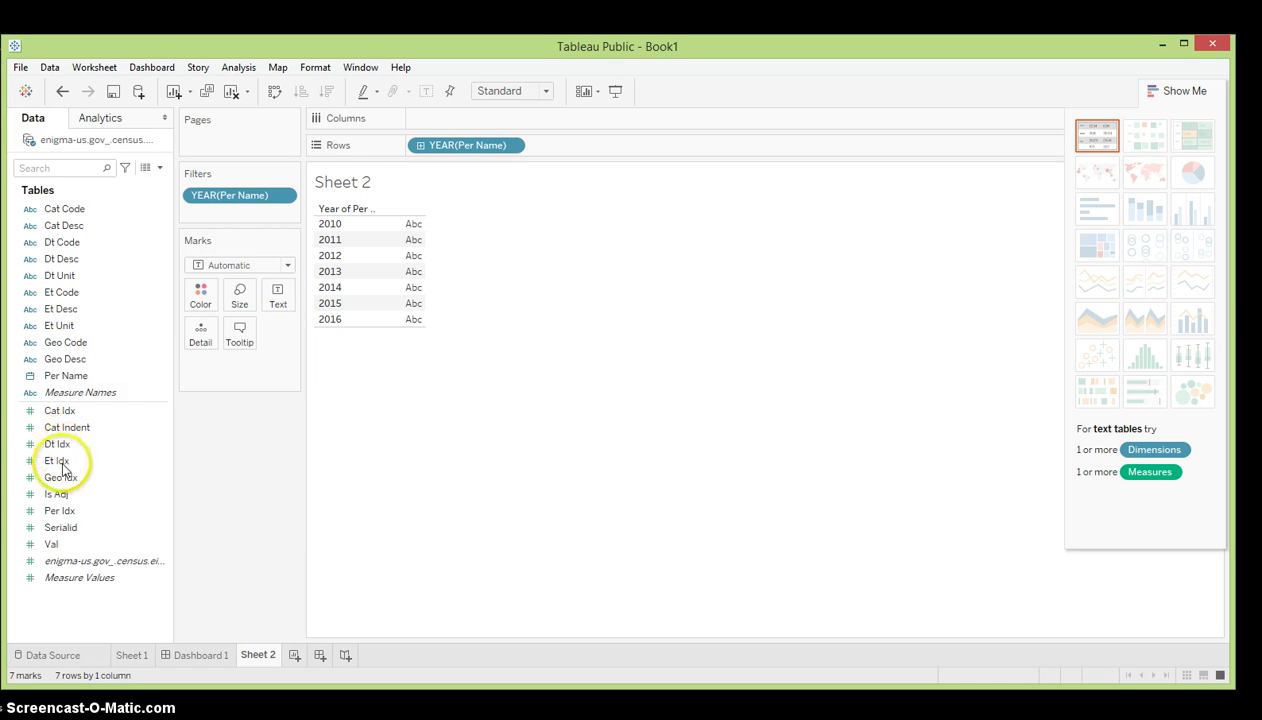
pyautogui.click(57, 496)
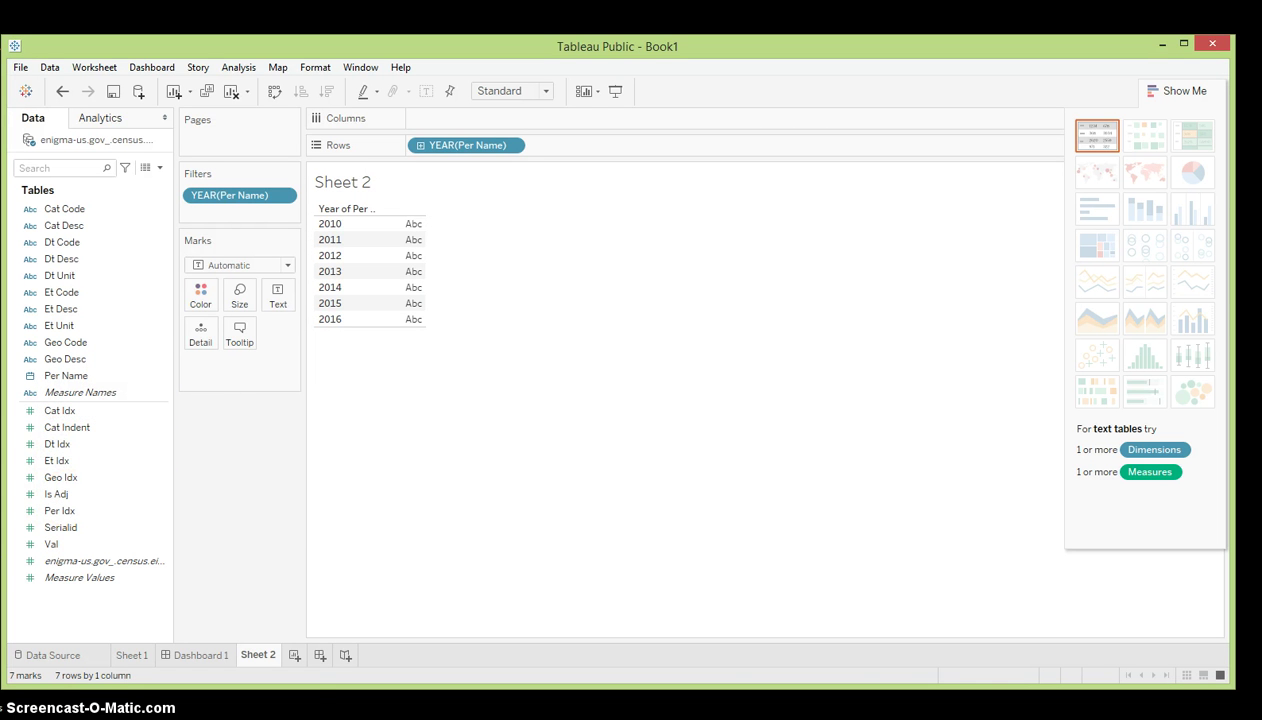
pyautogui.click(200, 705)
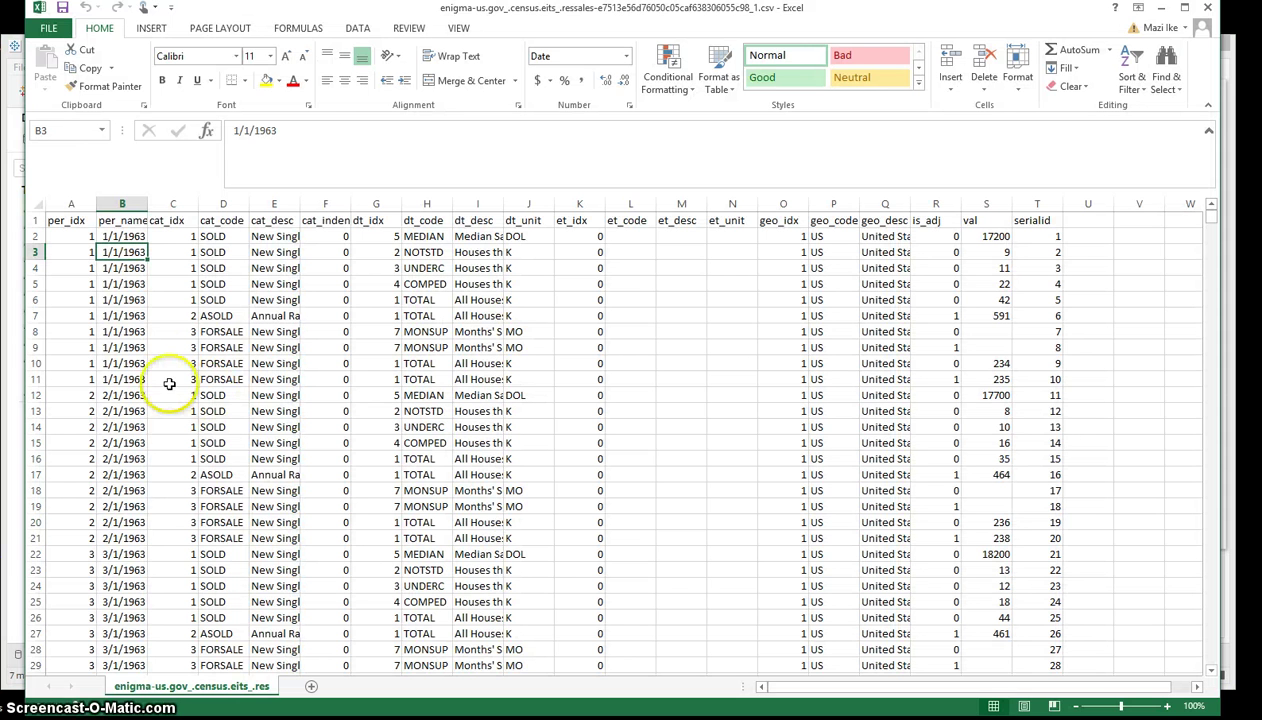
pyautogui.click(166, 345)
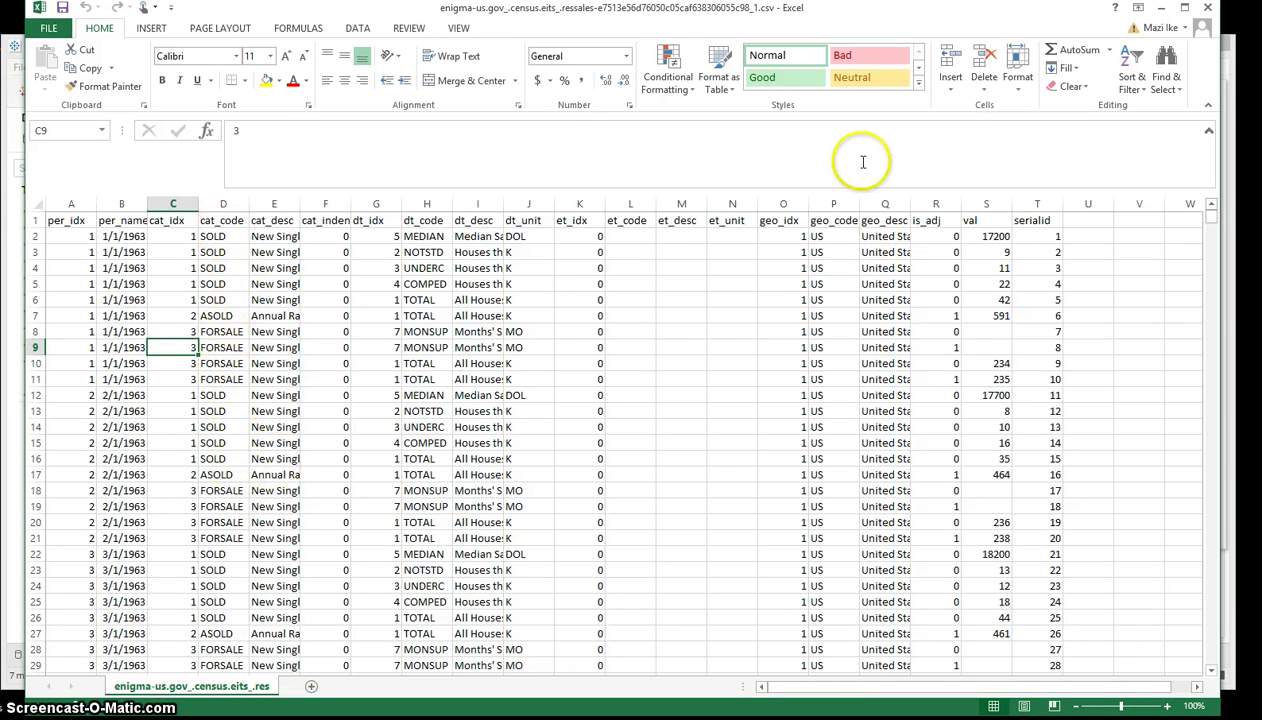
pyautogui.click(1159, 8)
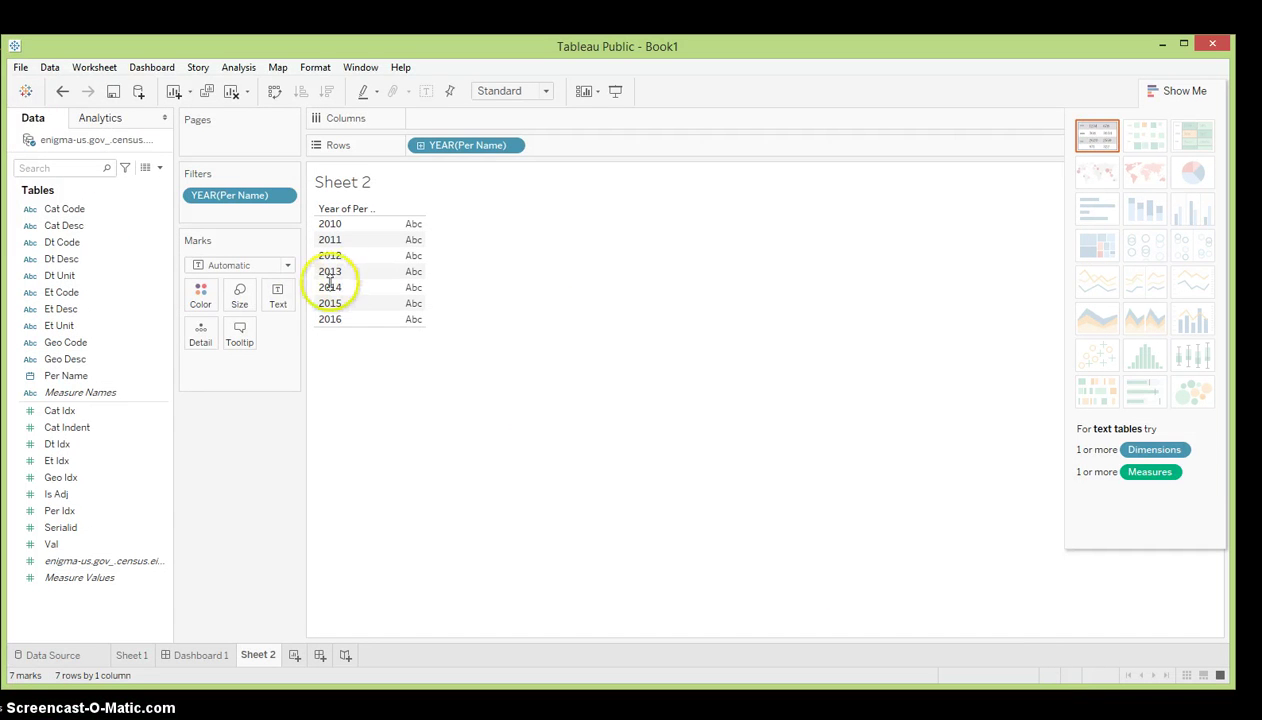
# - Add the Cat Code field to the rows, after the year of Per Name
pyautogui.click(72, 411)
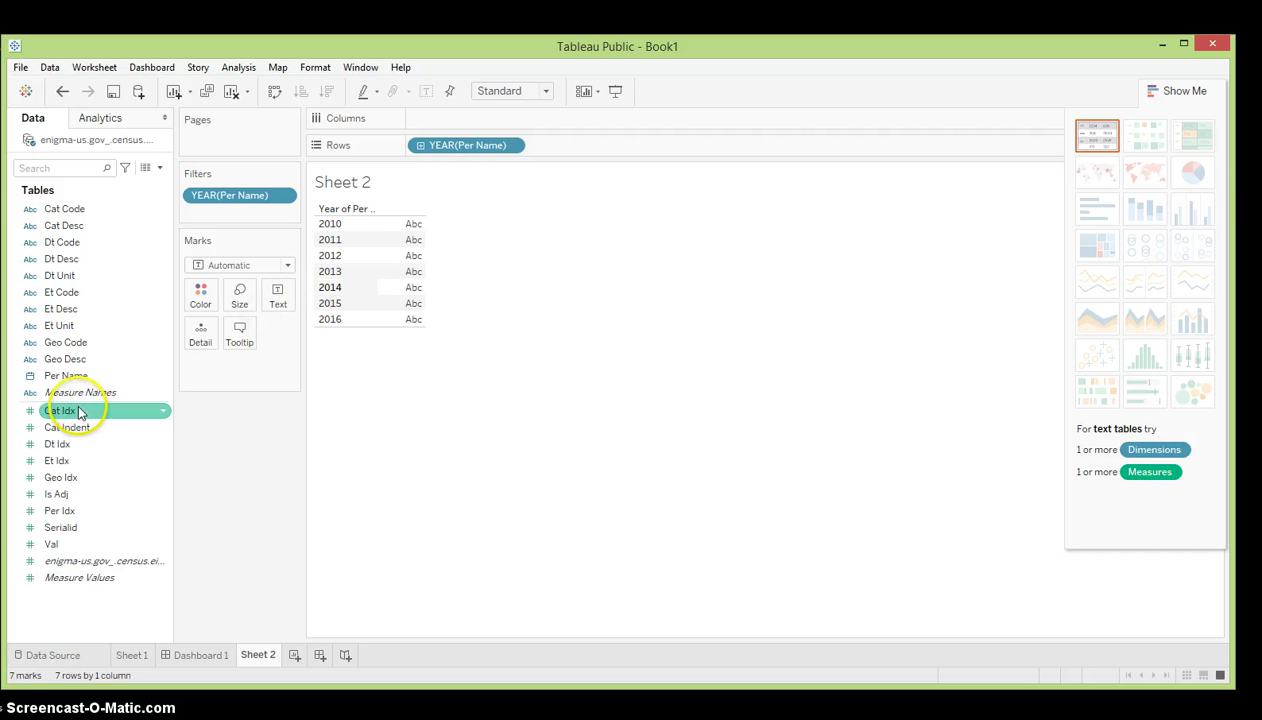
pyautogui.click(55, 345)
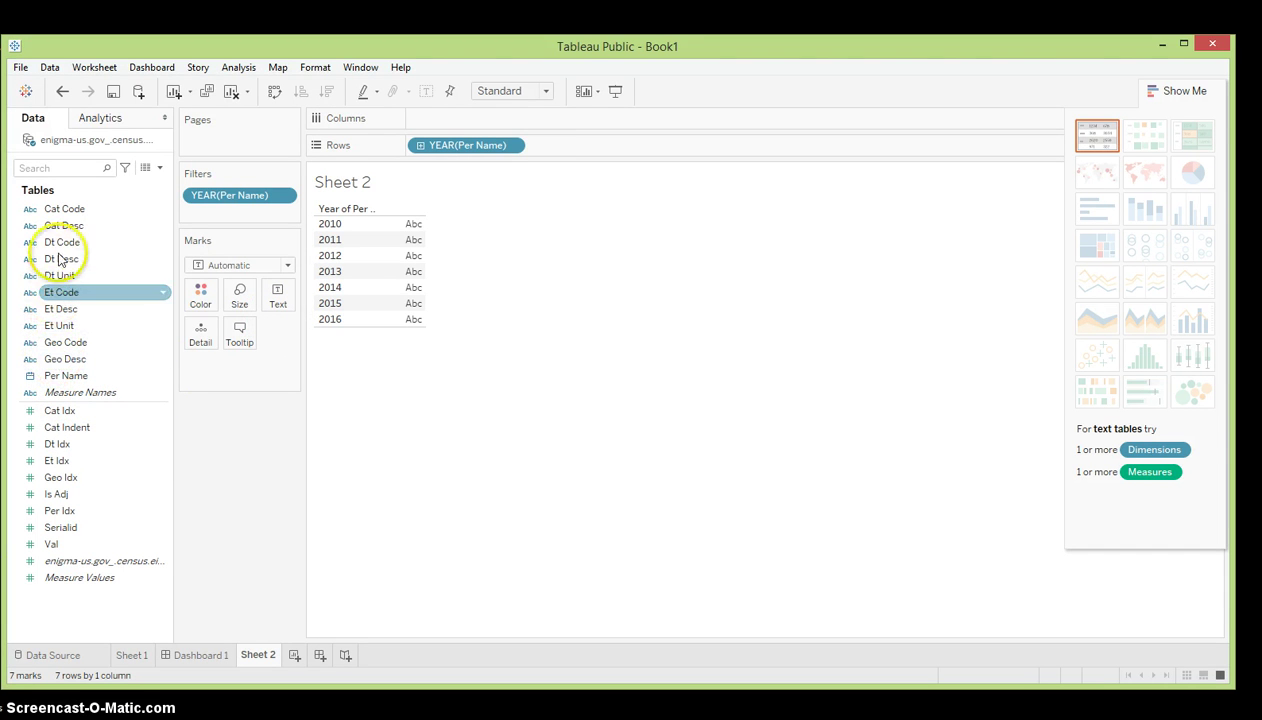
pyautogui.moveTo(57, 218); pyautogui.dragTo(580, 150)
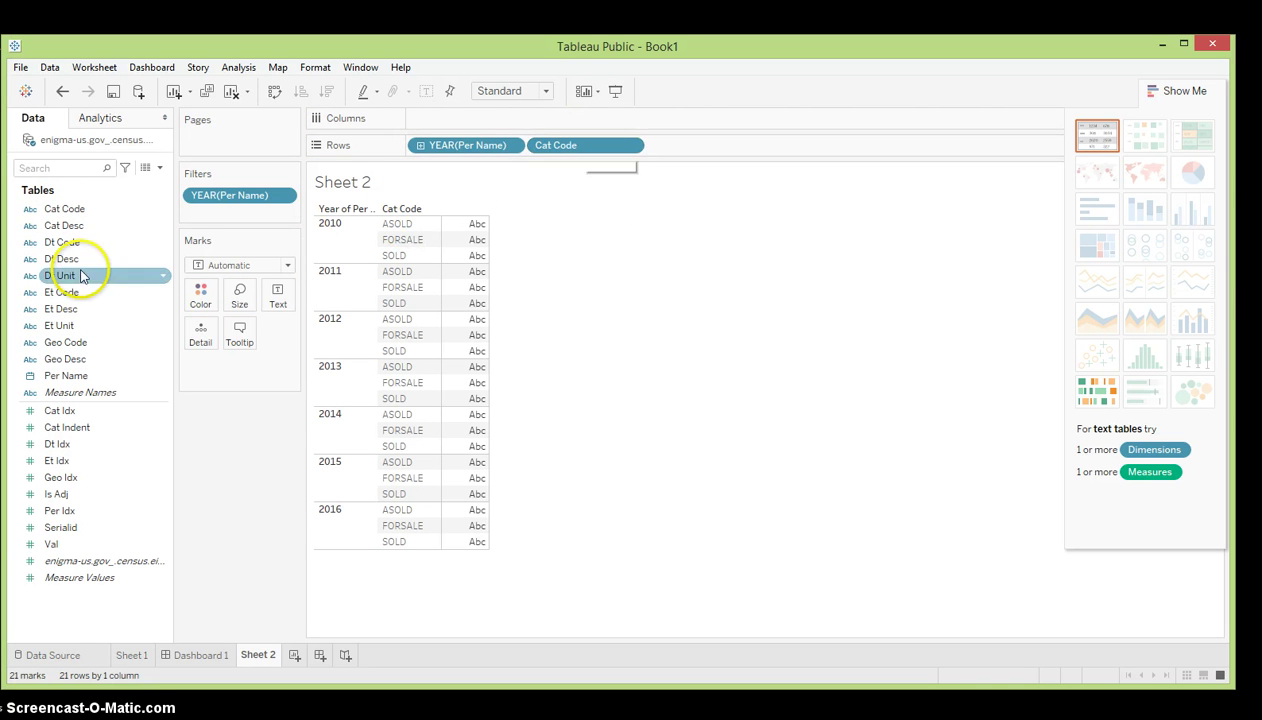
pyautogui.click(80, 511)
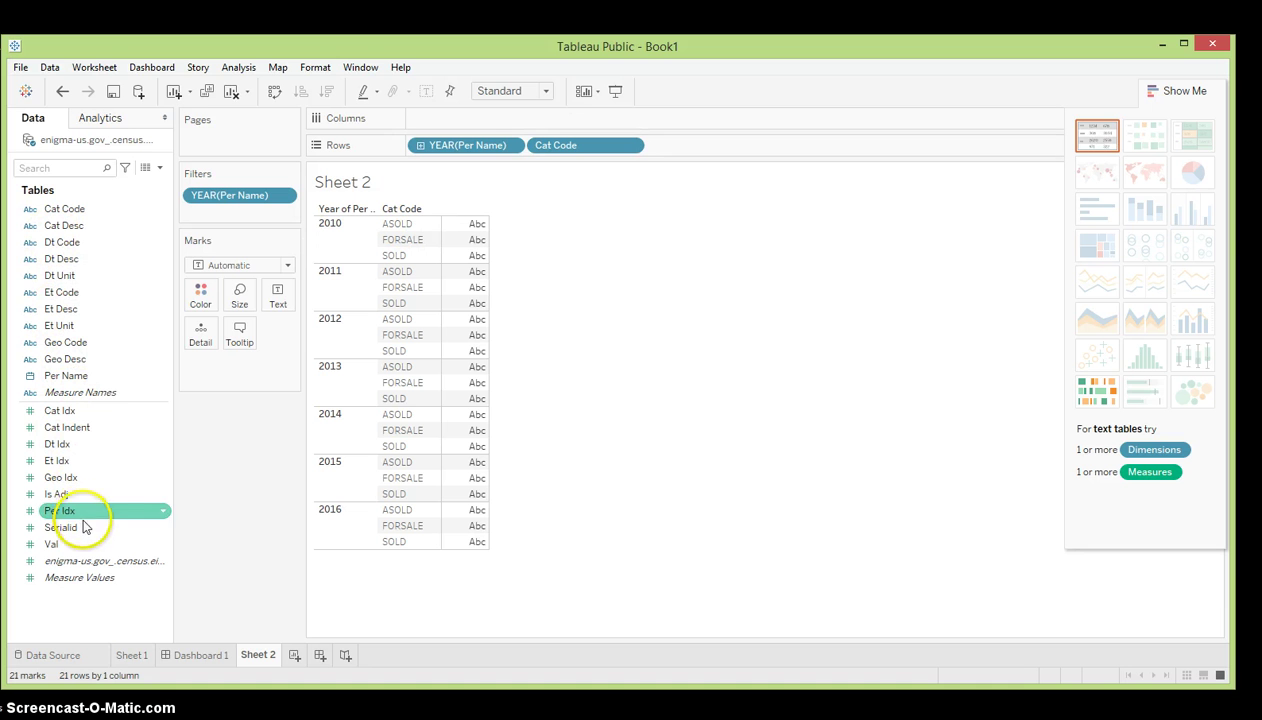
pyautogui.click(66, 443)
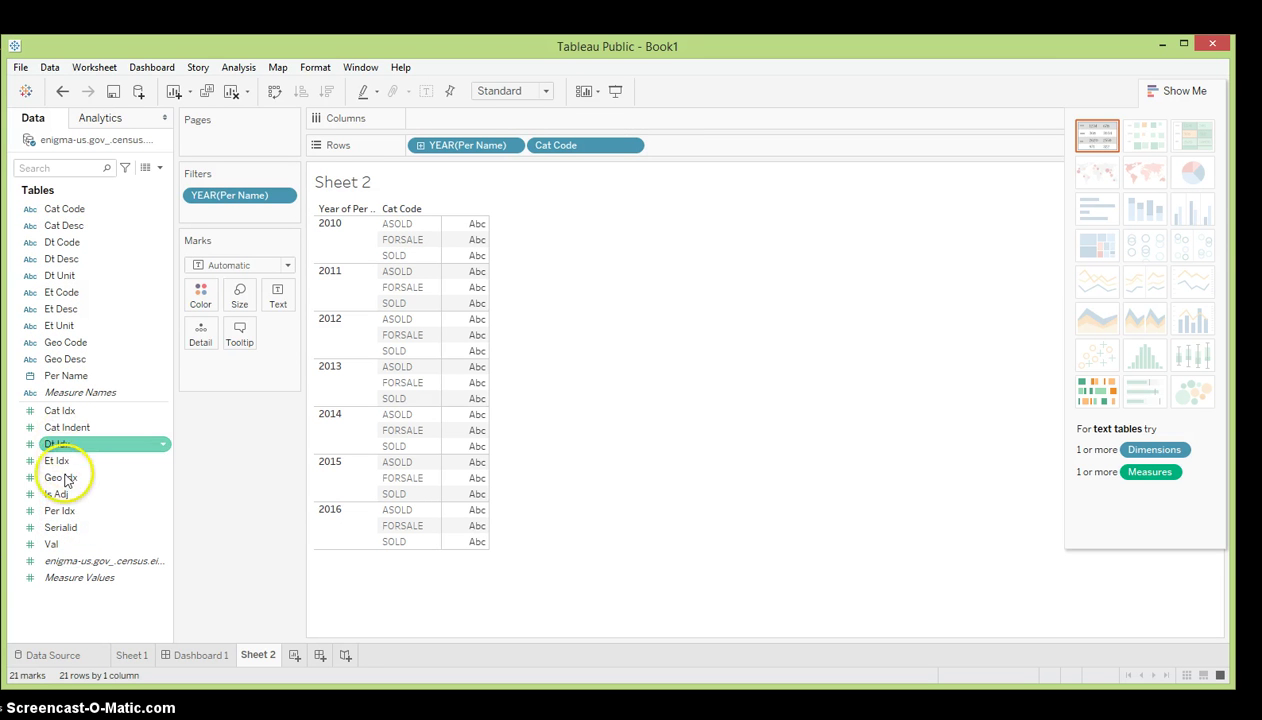
pyautogui.click(66, 527)
pyautogui.click(60, 460)
pyautogui.click(62, 527)
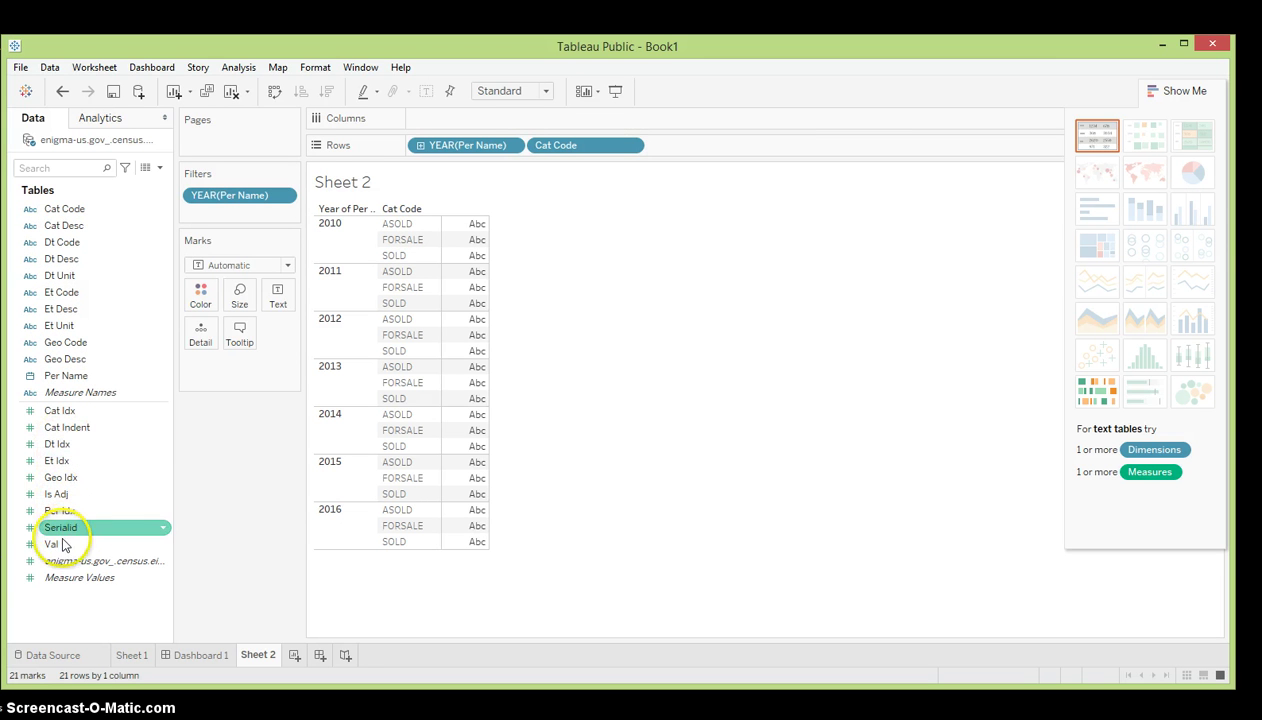
pyautogui.click(55, 546)
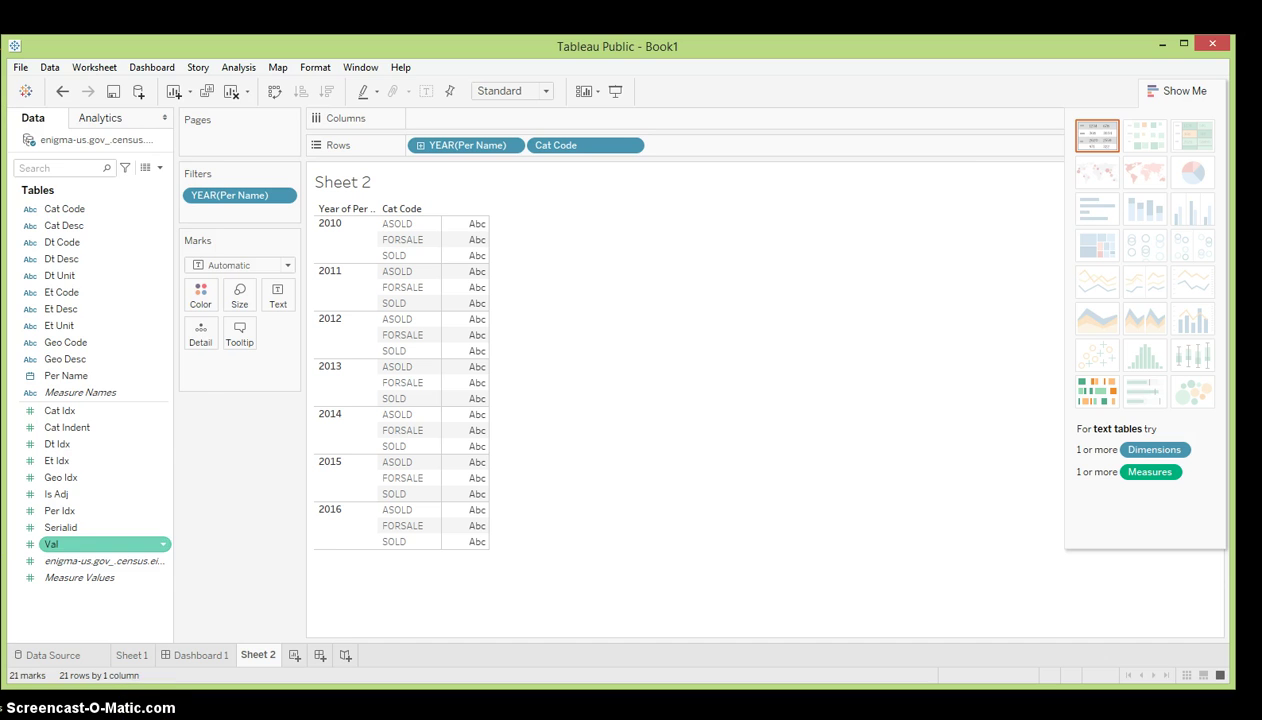
# - Switch to the source CSV in Excel and examine the entries in the val column
pyautogui.hotkey('alt', 'Tab')
pyautogui.click(285, 268)
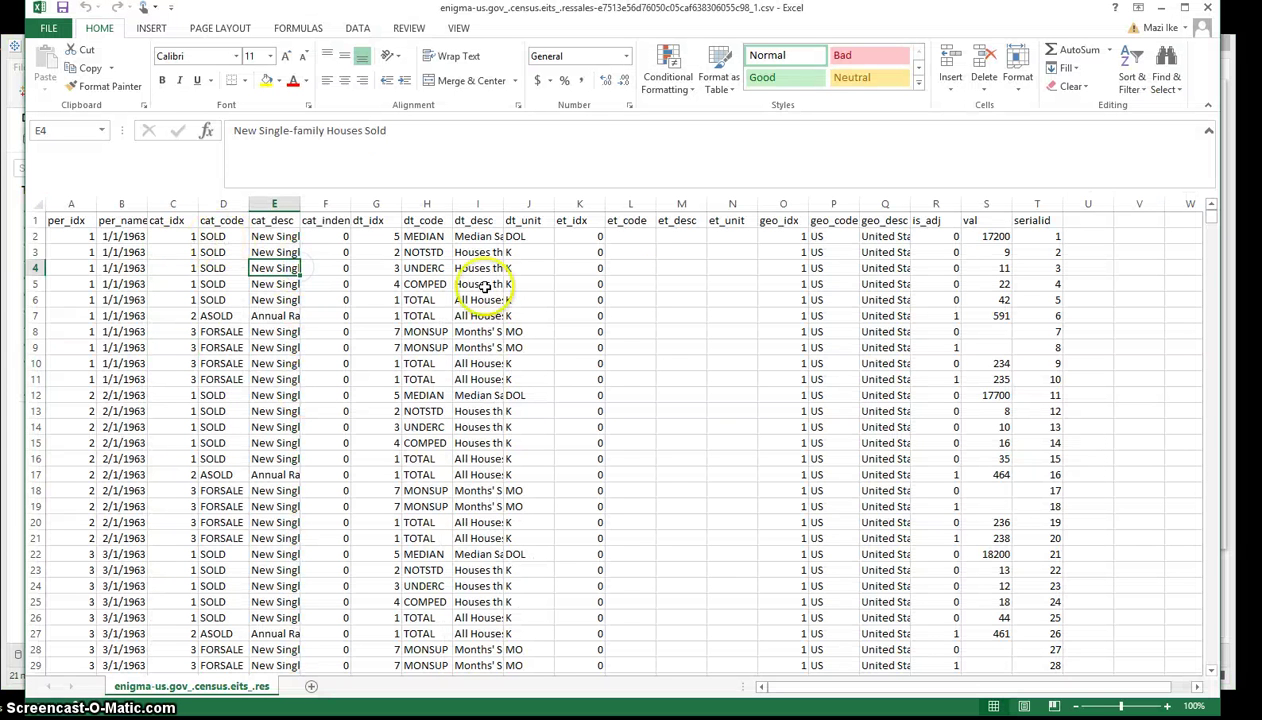
pyautogui.moveTo(797, 690); pyautogui.dragTo(768, 703)
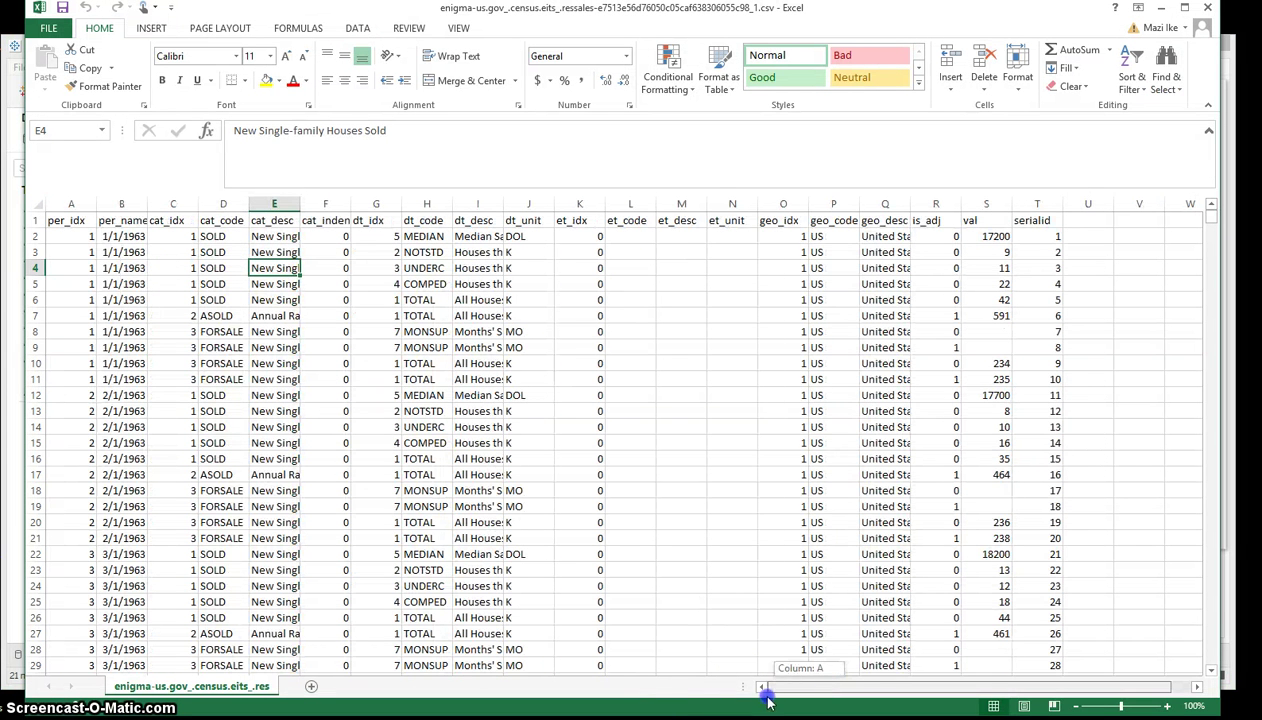
pyautogui.click(993, 287)
pyautogui.click(987, 206)
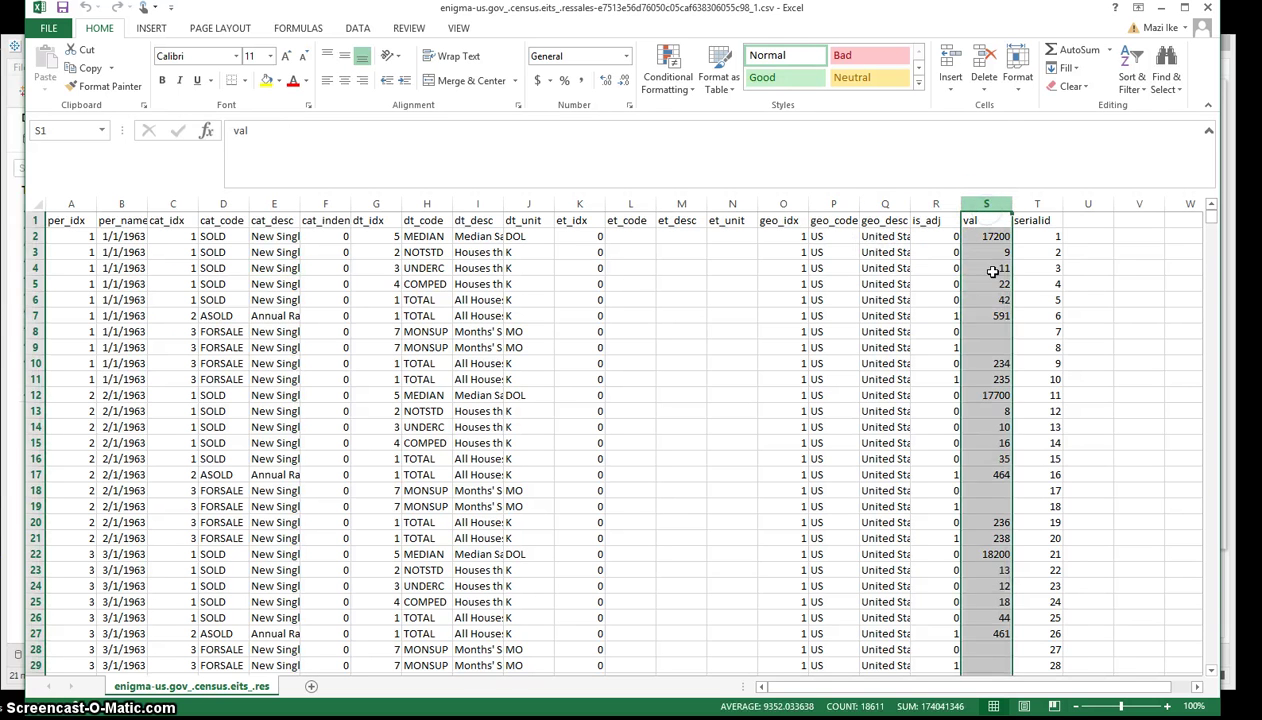
pyautogui.click(990, 318)
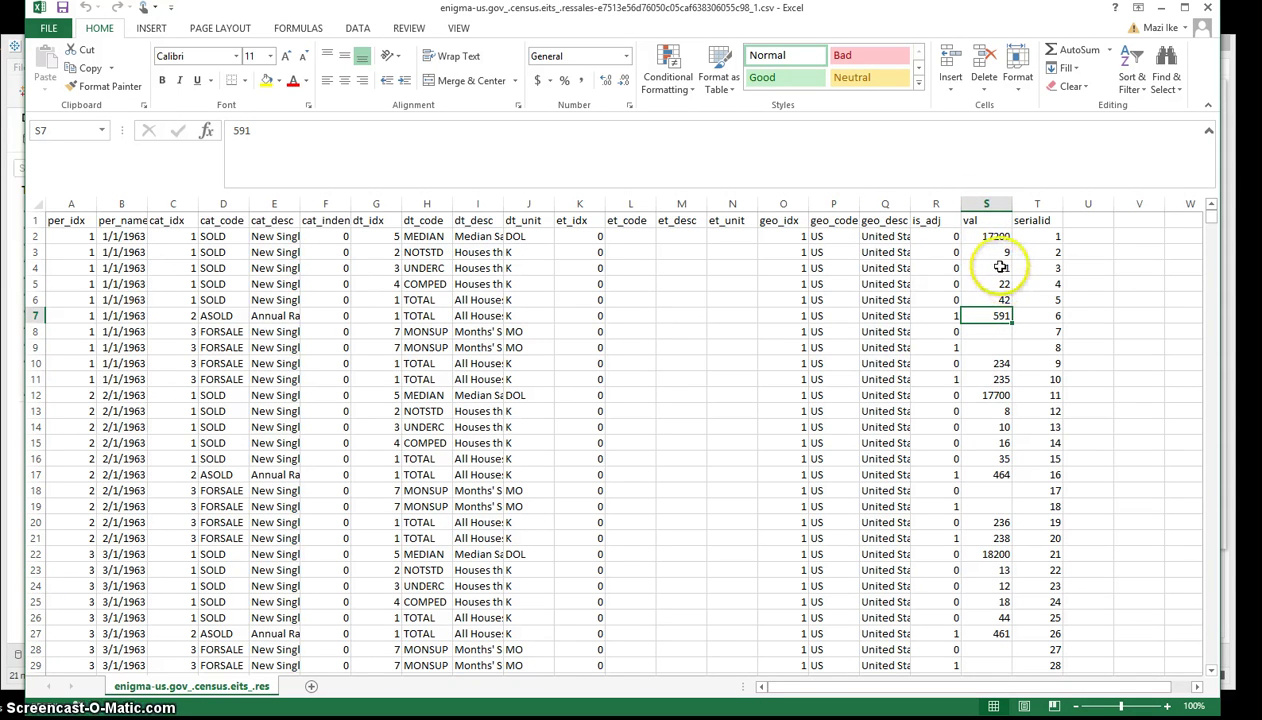
# - Examine the val and serialid columns of the source CSV, and return to Tableau Public
pyautogui.click(975, 206)
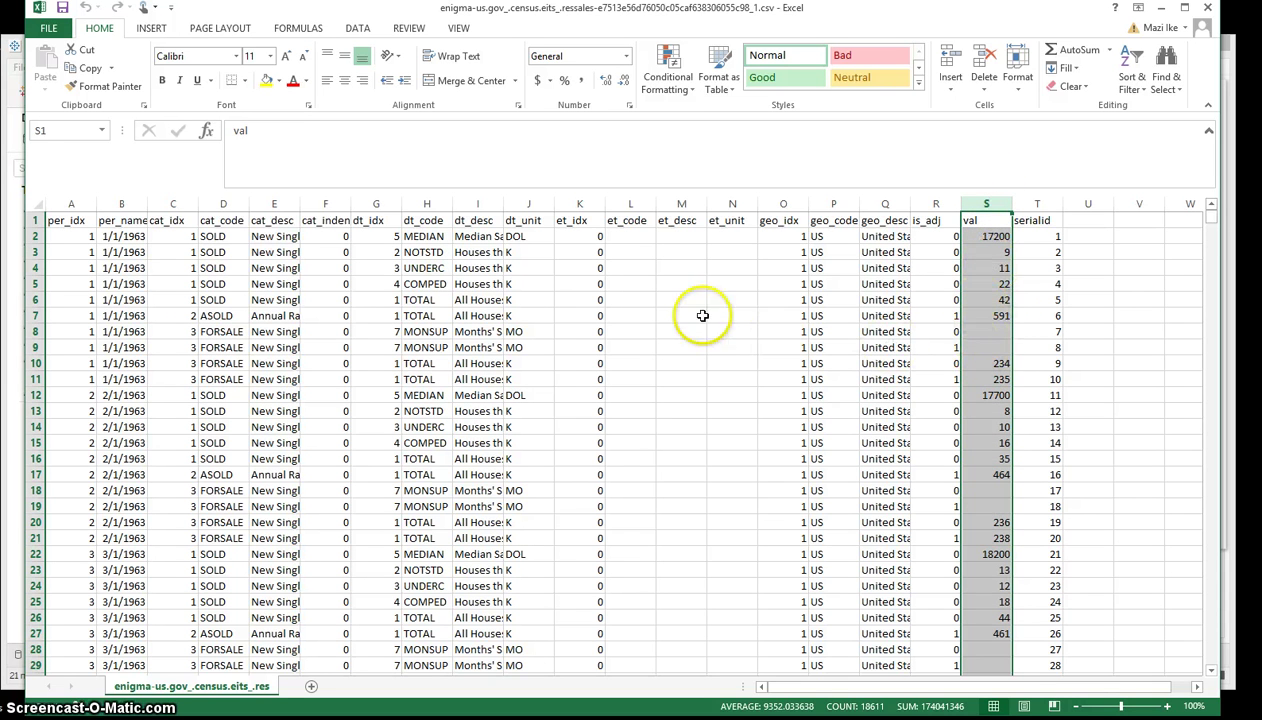
pyautogui.click(1125, 284)
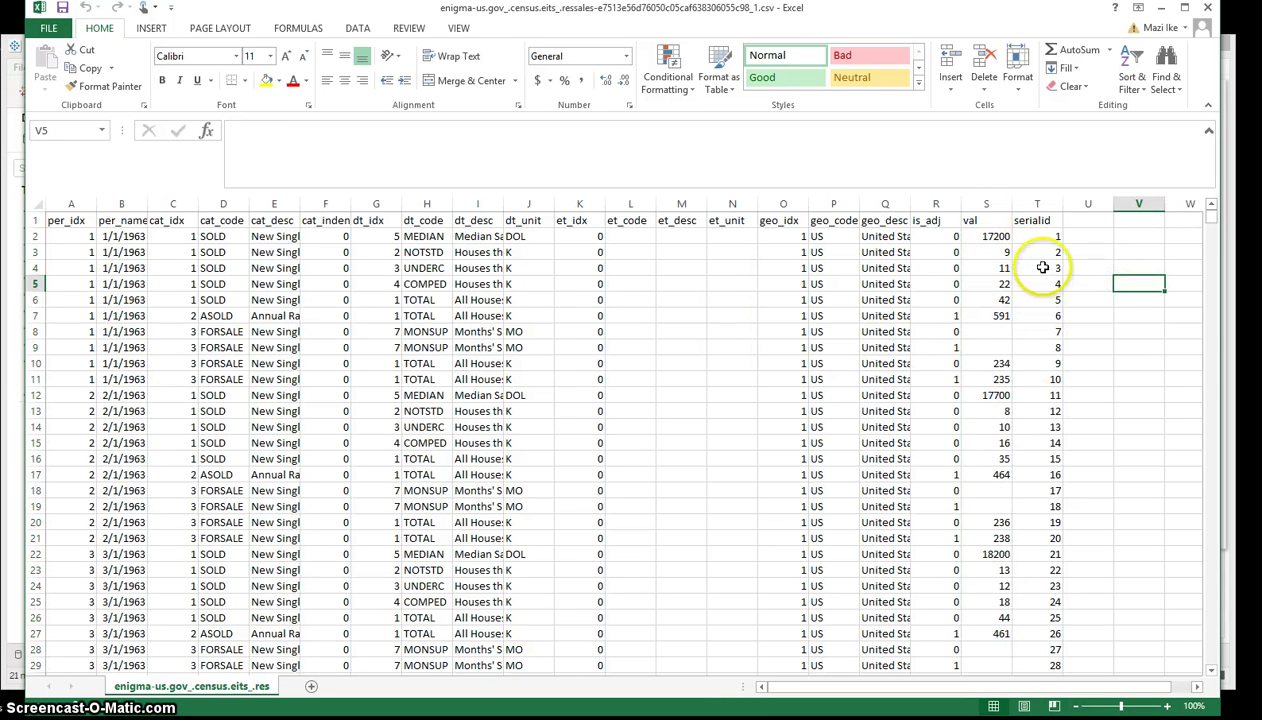
pyautogui.click(1030, 226)
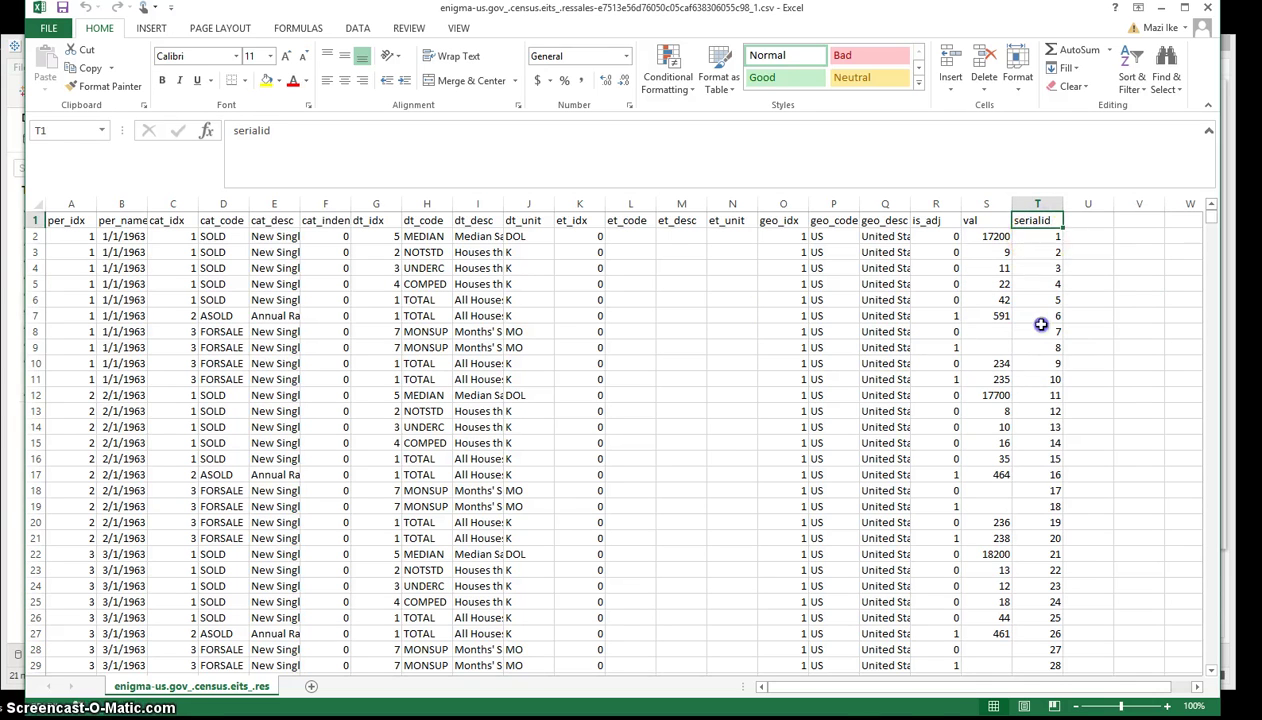
pyautogui.moveTo(1040, 237); pyautogui.dragTo(1048, 484)
pyautogui.click(1037, 552)
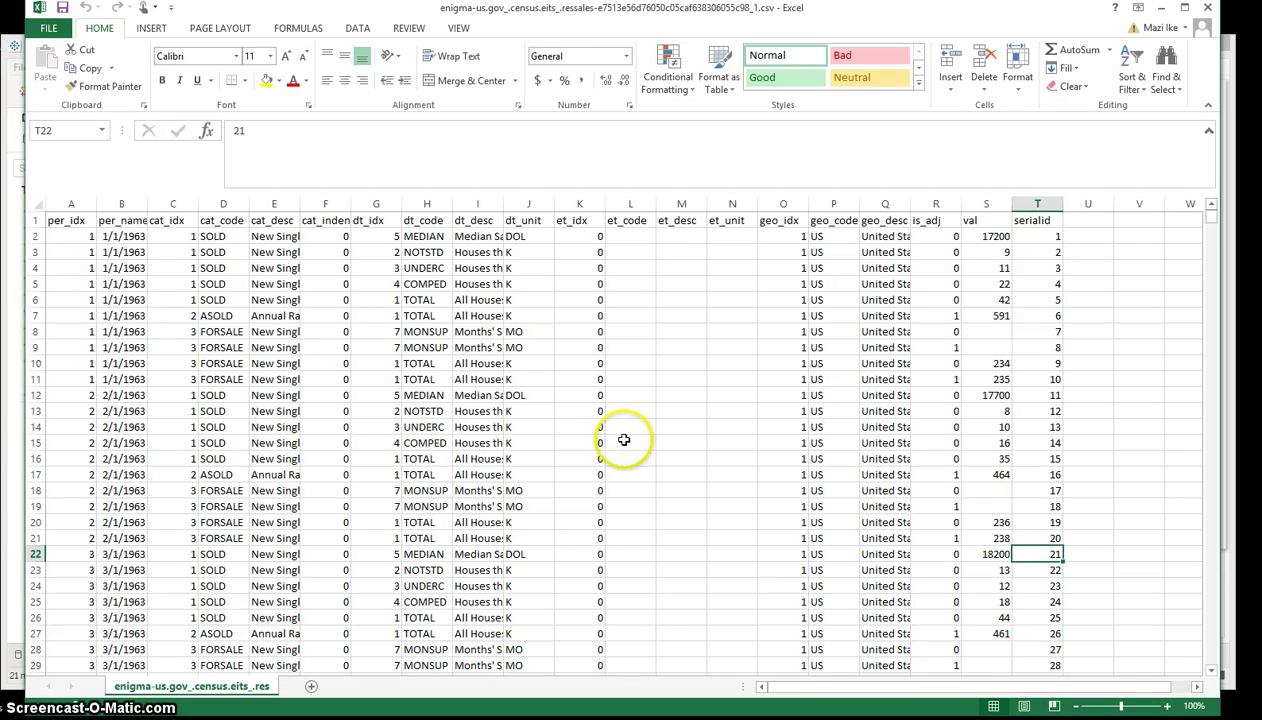
pyautogui.click(1065, 254)
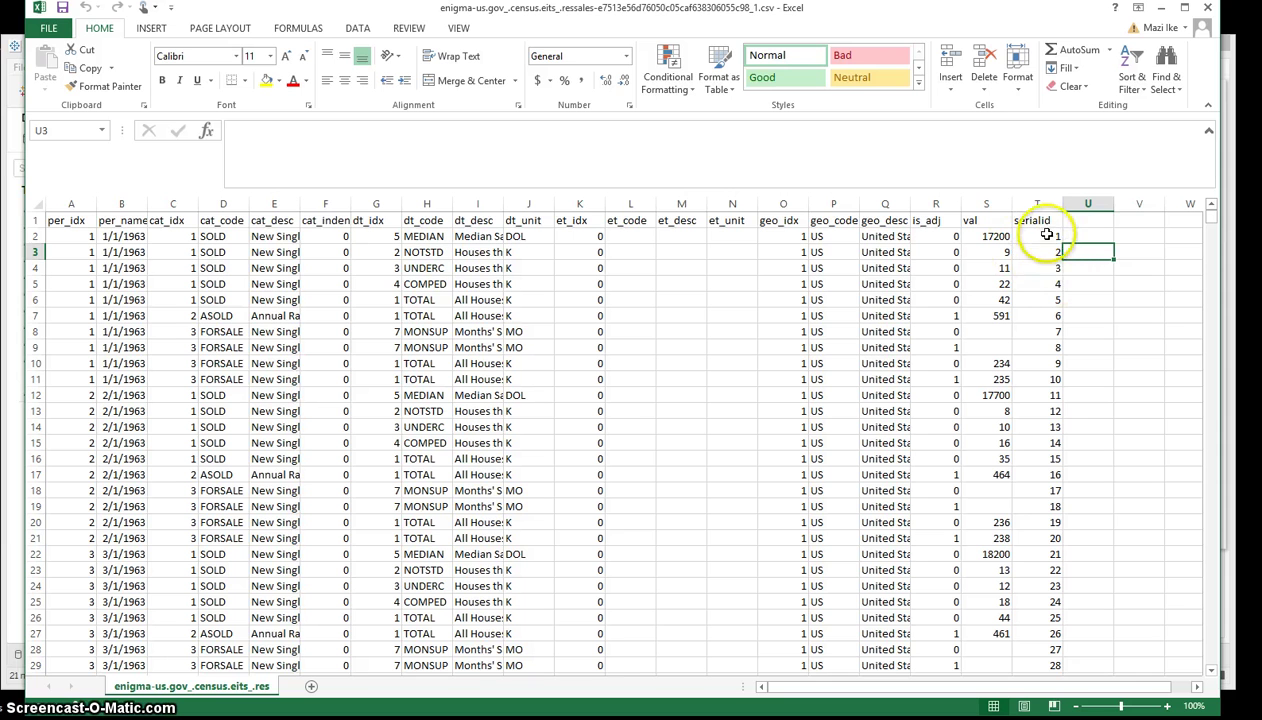
pyautogui.click(1045, 237)
pyautogui.click(1025, 216)
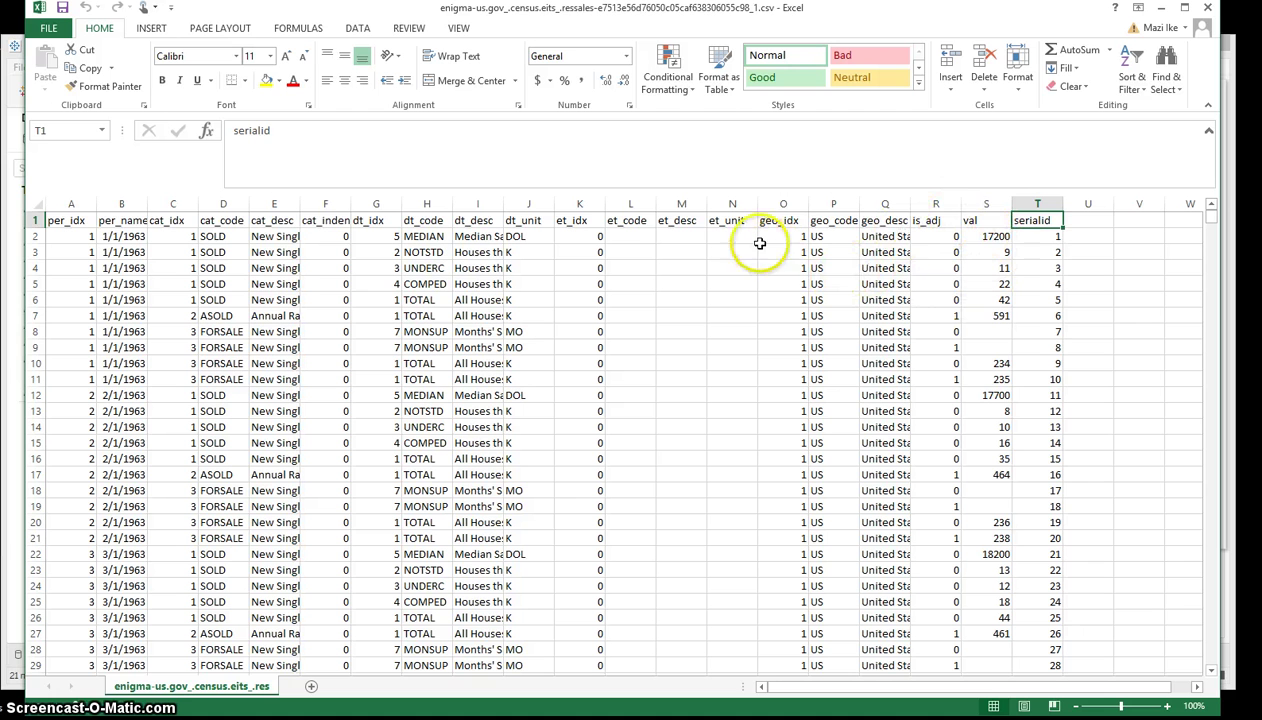
pyautogui.moveTo(1045, 240); pyautogui.dragTo(1019, 552)
pyautogui.click(1052, 457)
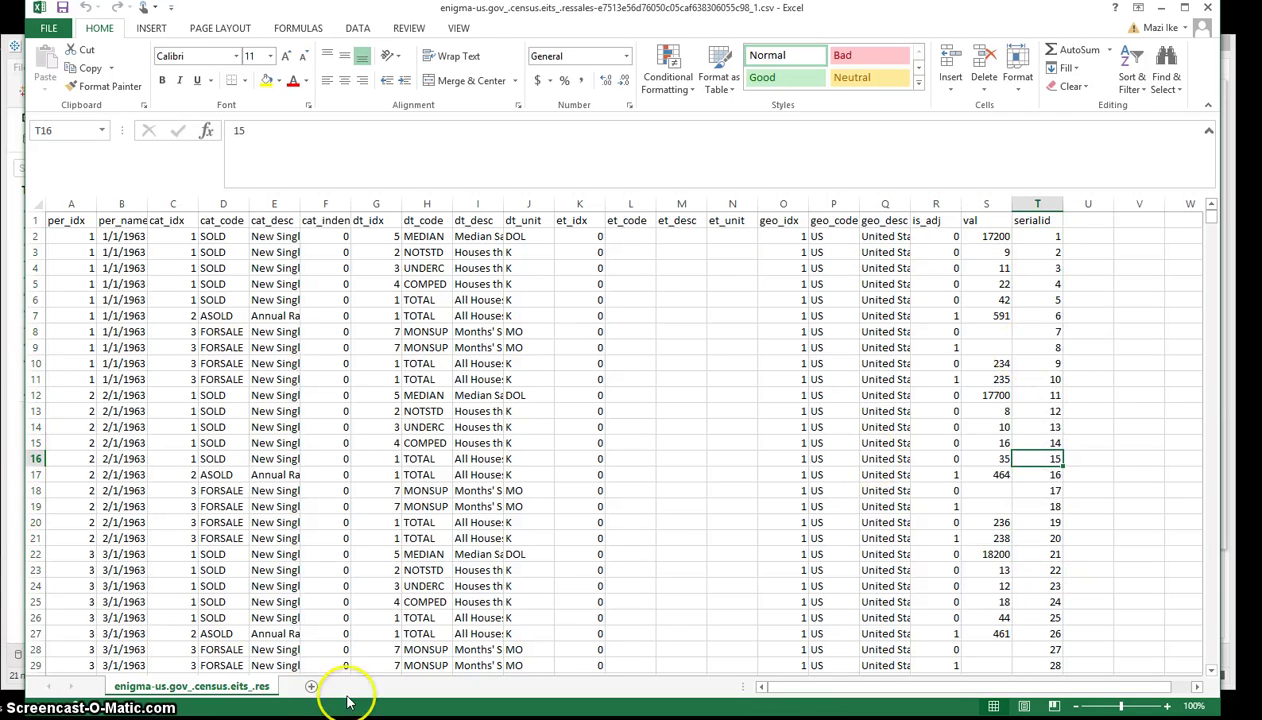
pyautogui.hotkey('alt', 'Tab')
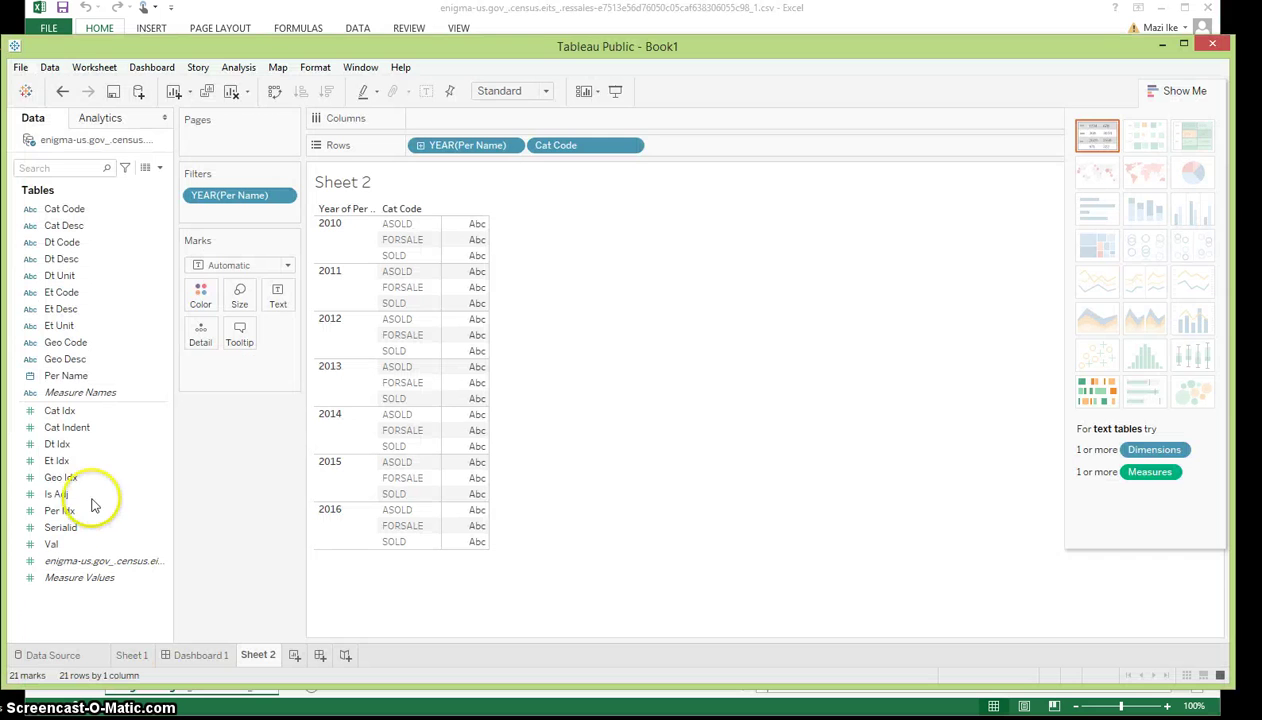
# - Go back to the source CSV in Excel, examine the serialid, et_idx and geo_idx columns, and return to Tableau Public
pyautogui.click(1161, 45)
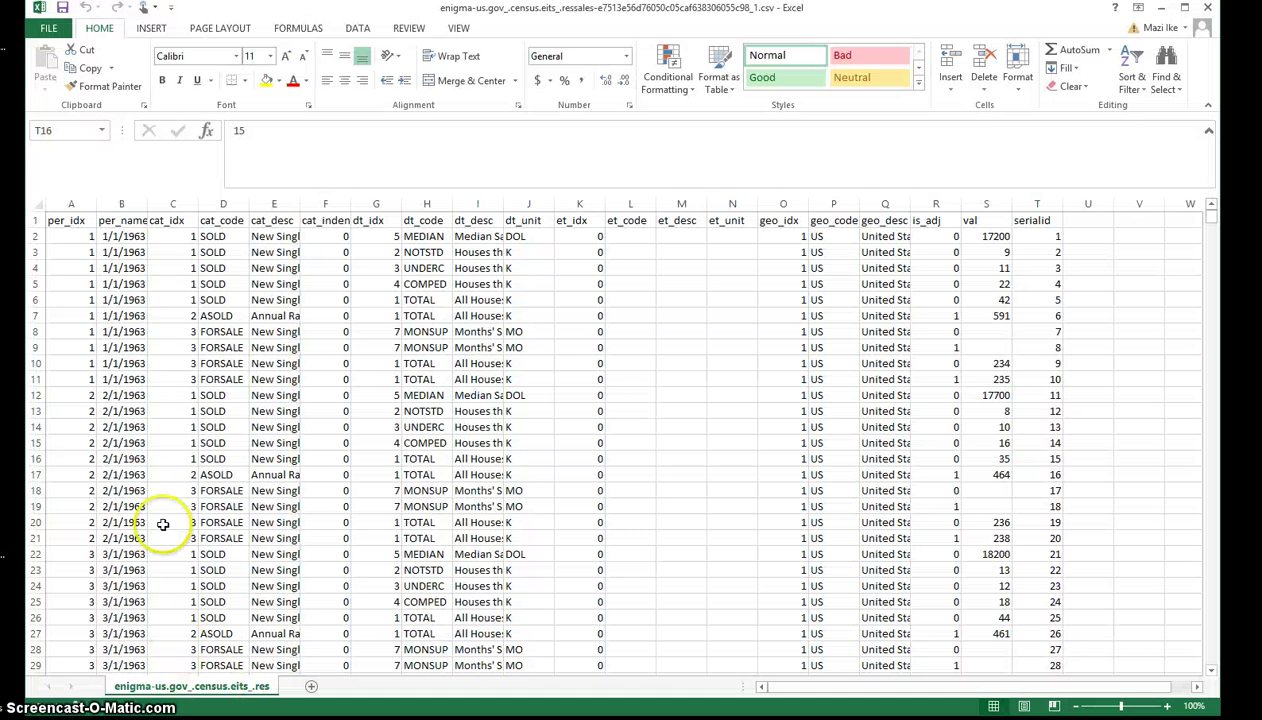
pyautogui.click(175, 285)
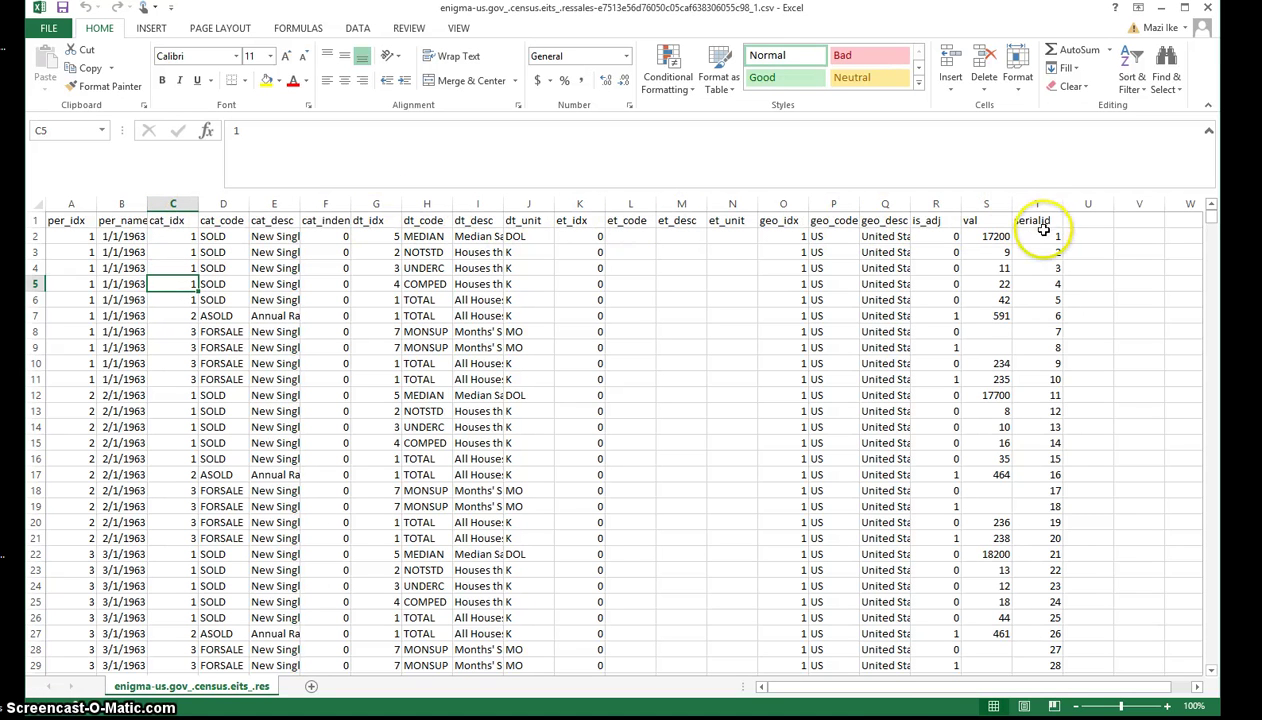
pyautogui.moveTo(1043, 230); pyautogui.dragTo(1066, 519)
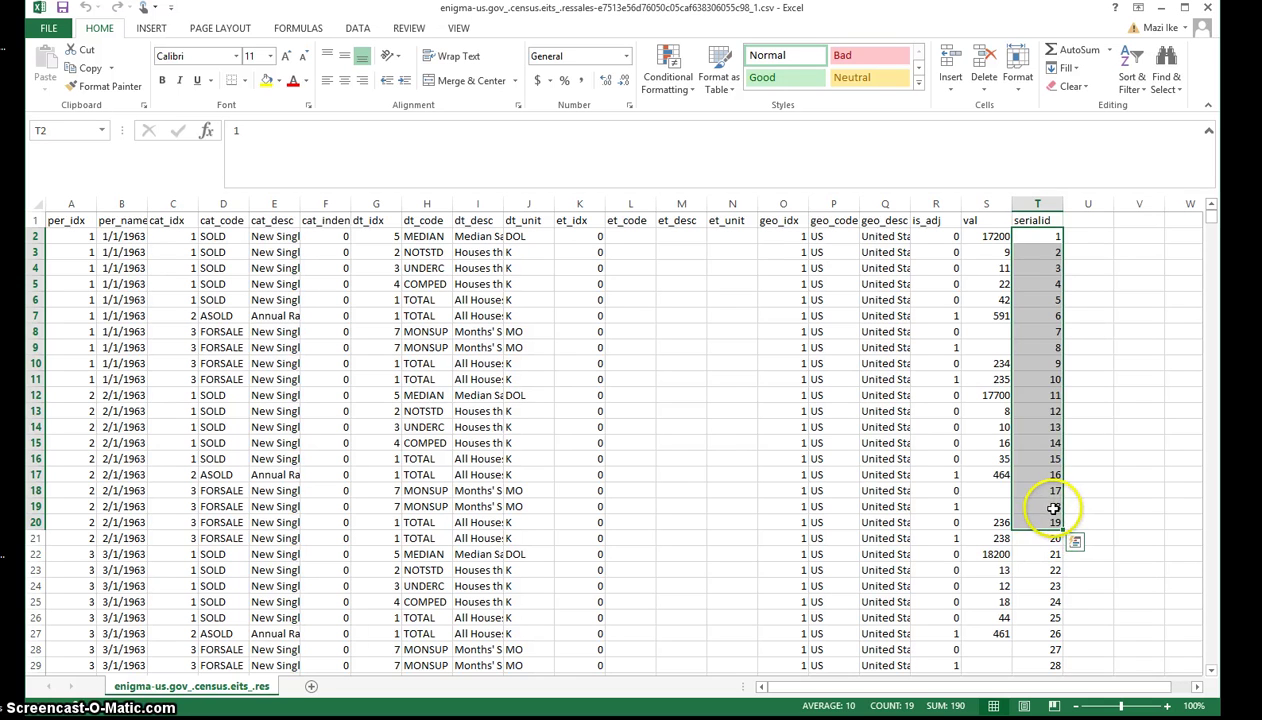
pyautogui.click(1052, 240)
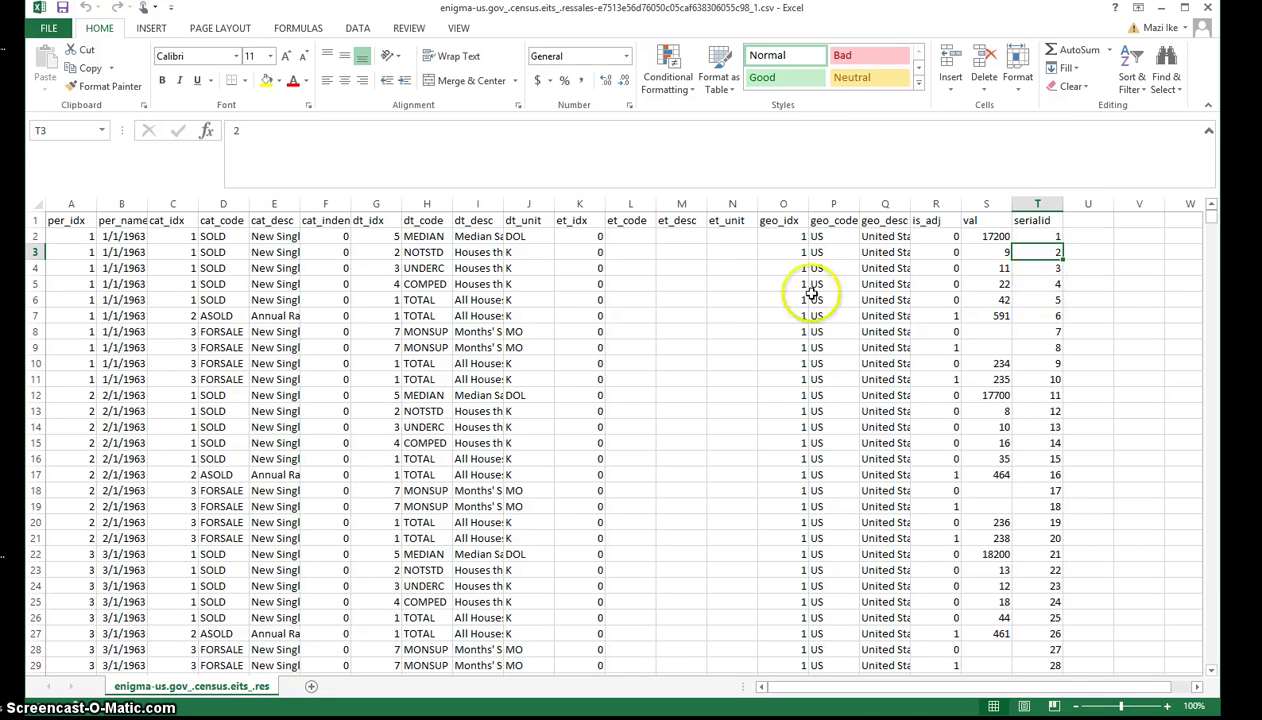
pyautogui.moveTo(577, 240); pyautogui.dragTo(587, 526)
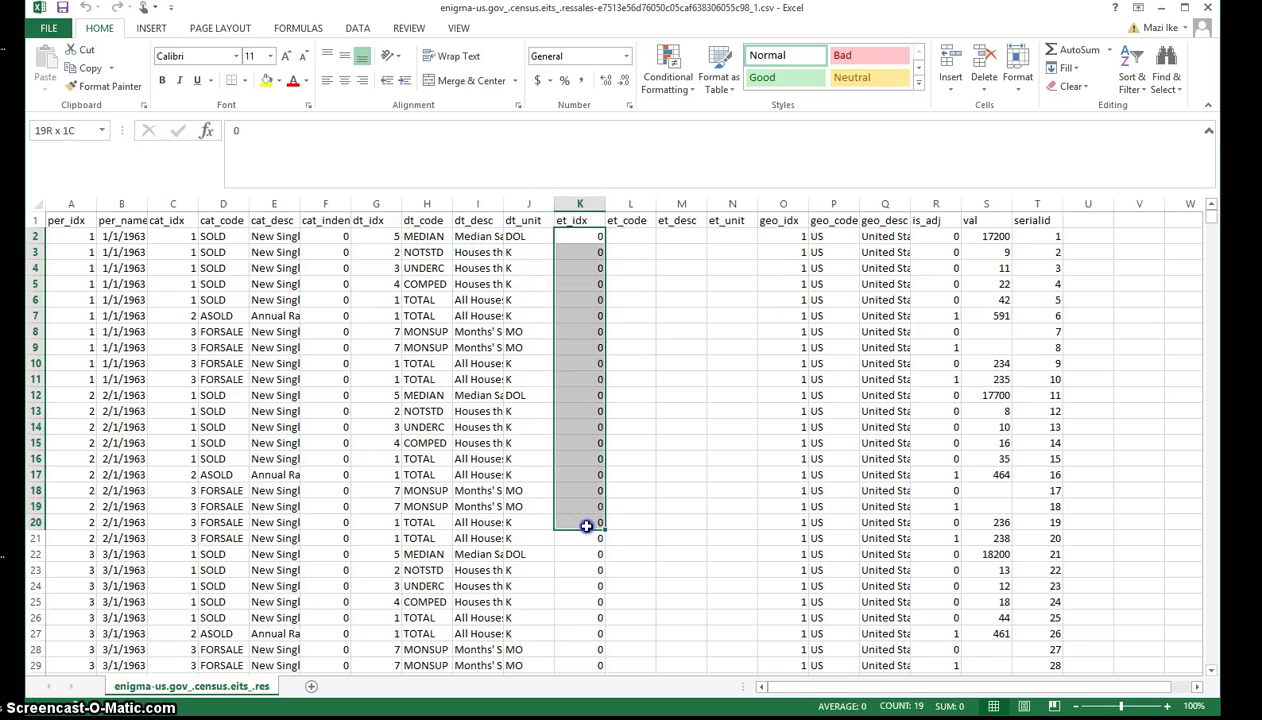
pyautogui.click(593, 245)
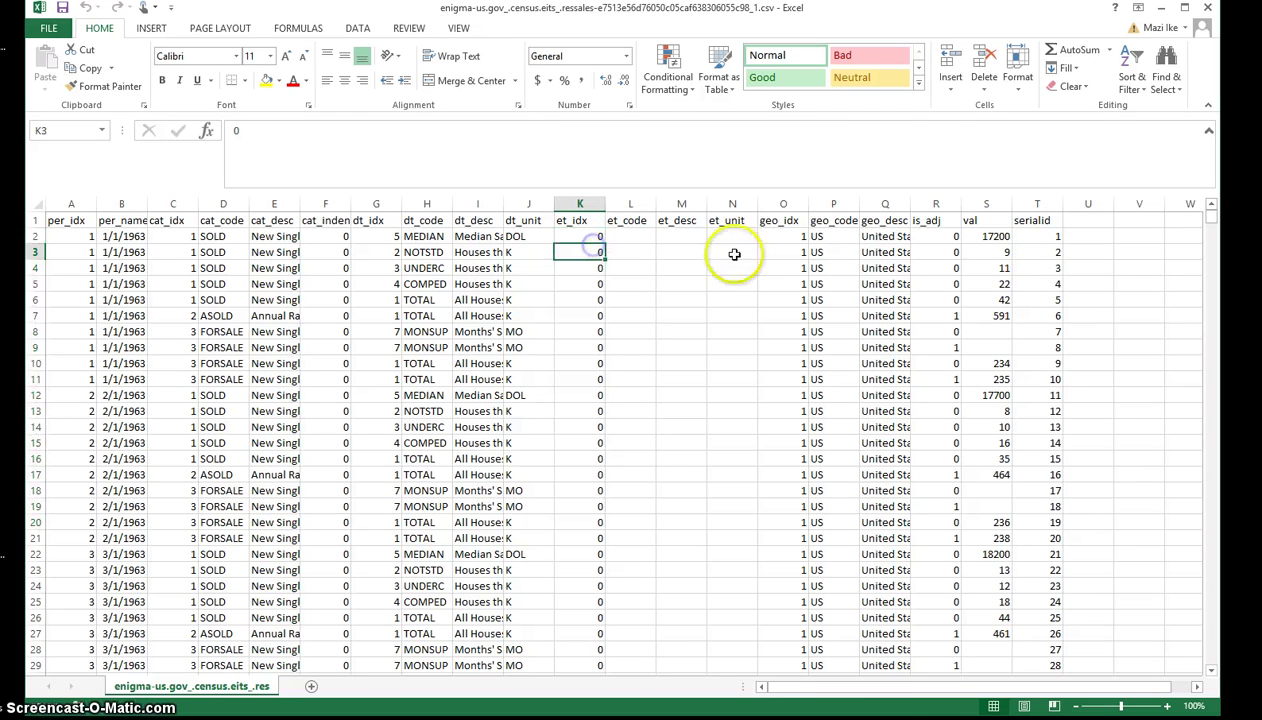
pyautogui.moveTo(783, 240); pyautogui.dragTo(777, 492)
pyautogui.click(318, 287)
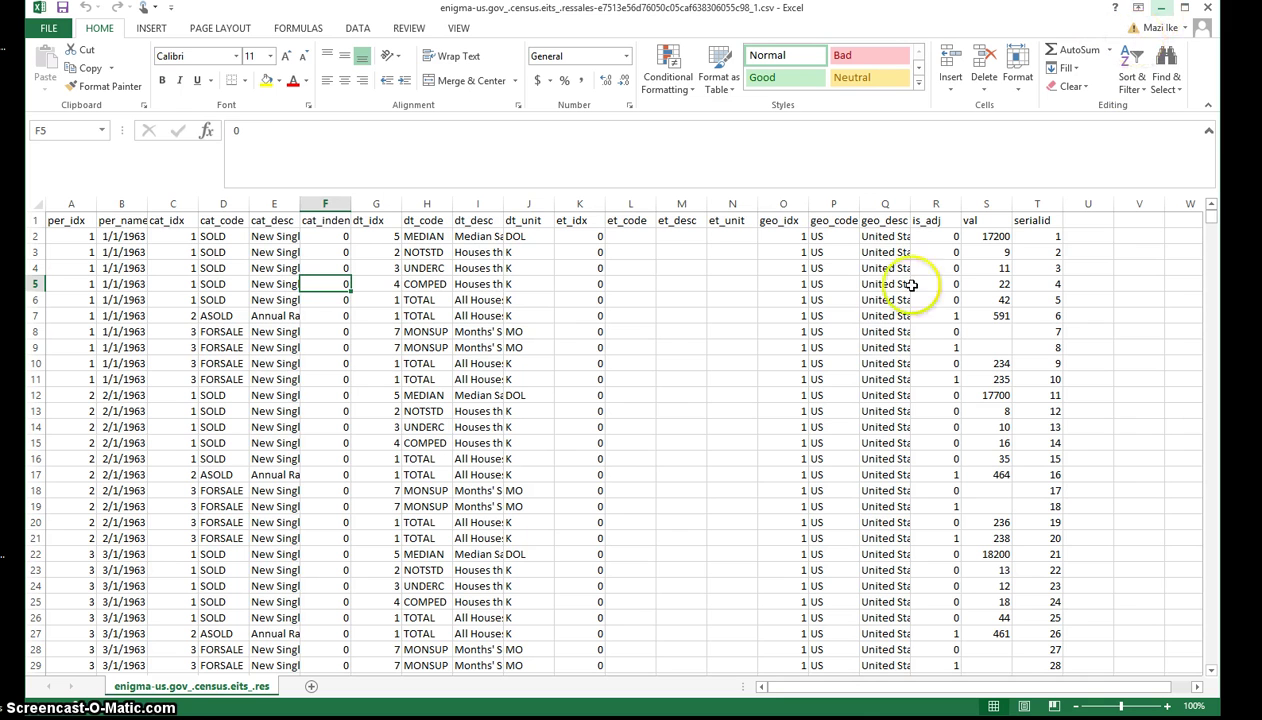
pyautogui.click(880, 331)
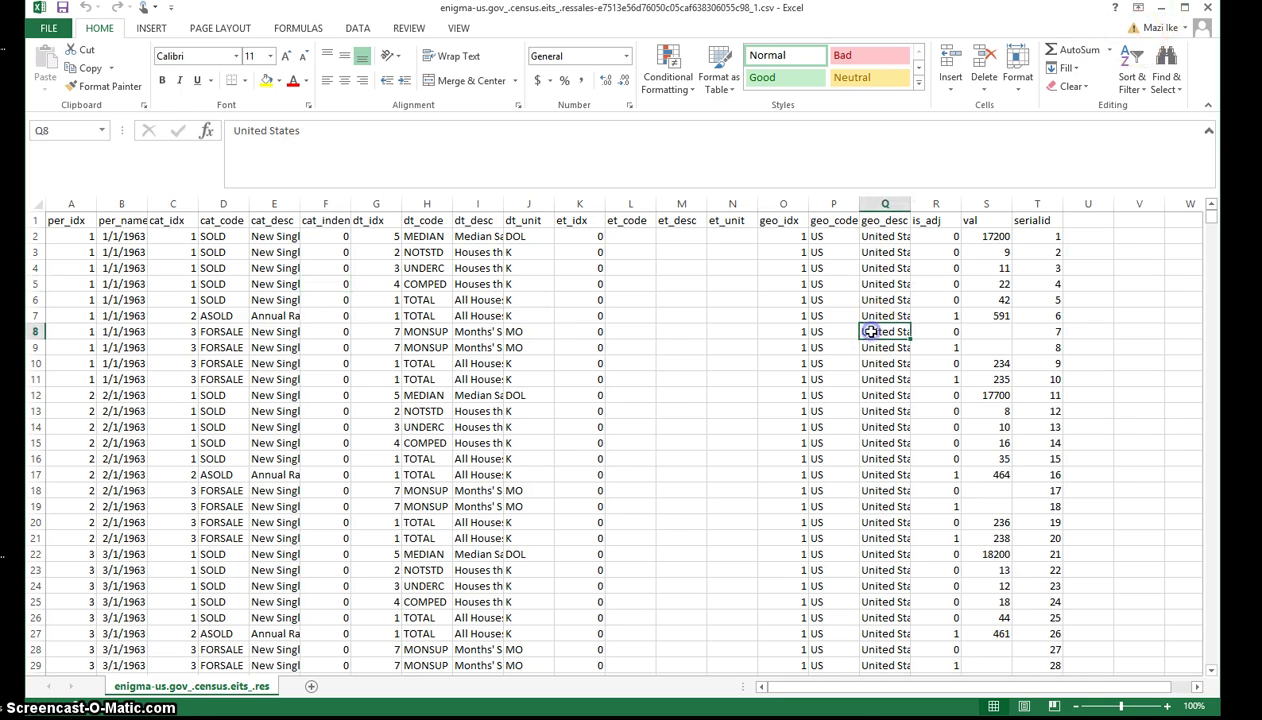
pyautogui.click(1162, 9)
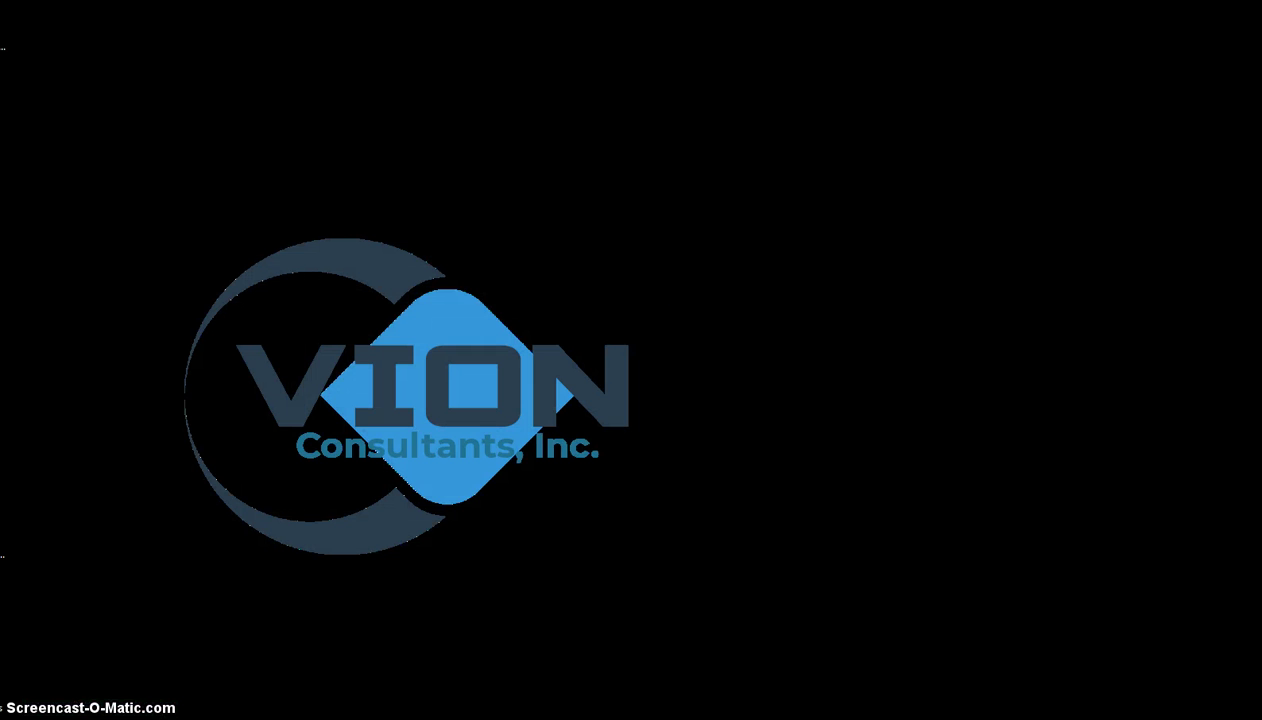
pyautogui.click(296, 717)
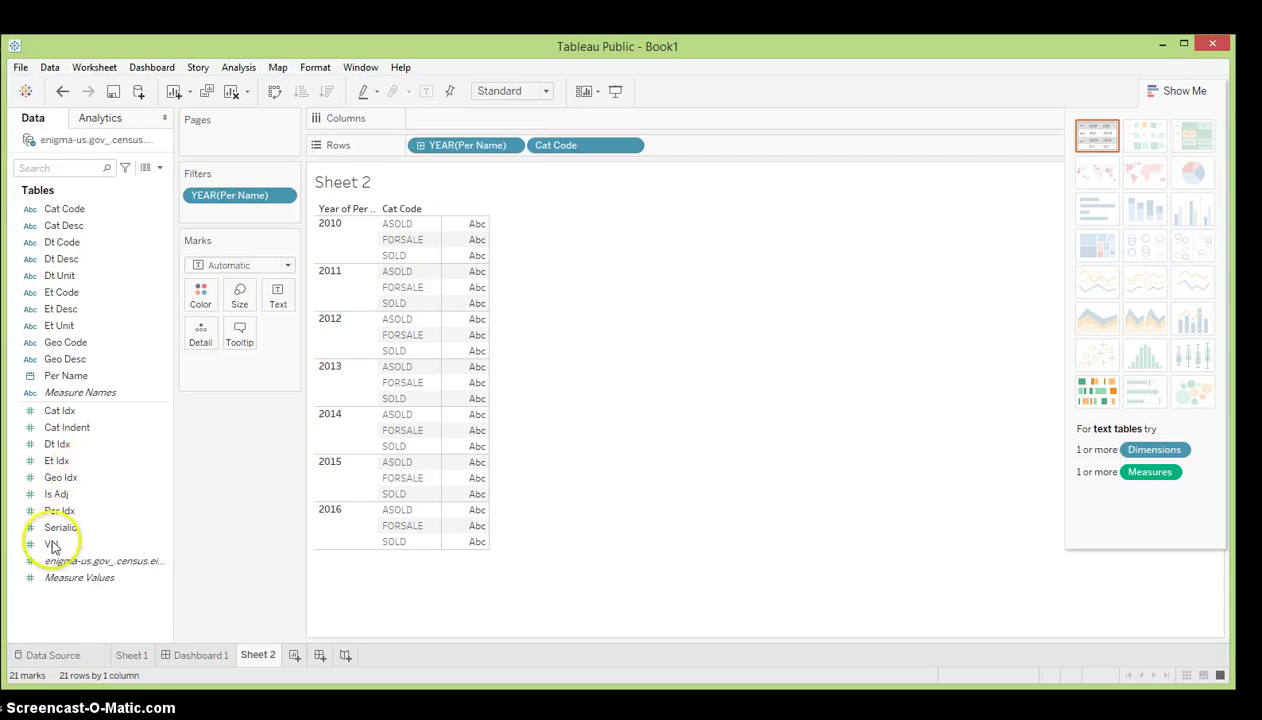
# - Add the sum of Val to the columns and move Cat Code from the rows to the mark color
pyautogui.moveTo(51, 544); pyautogui.dragTo(565, 122)
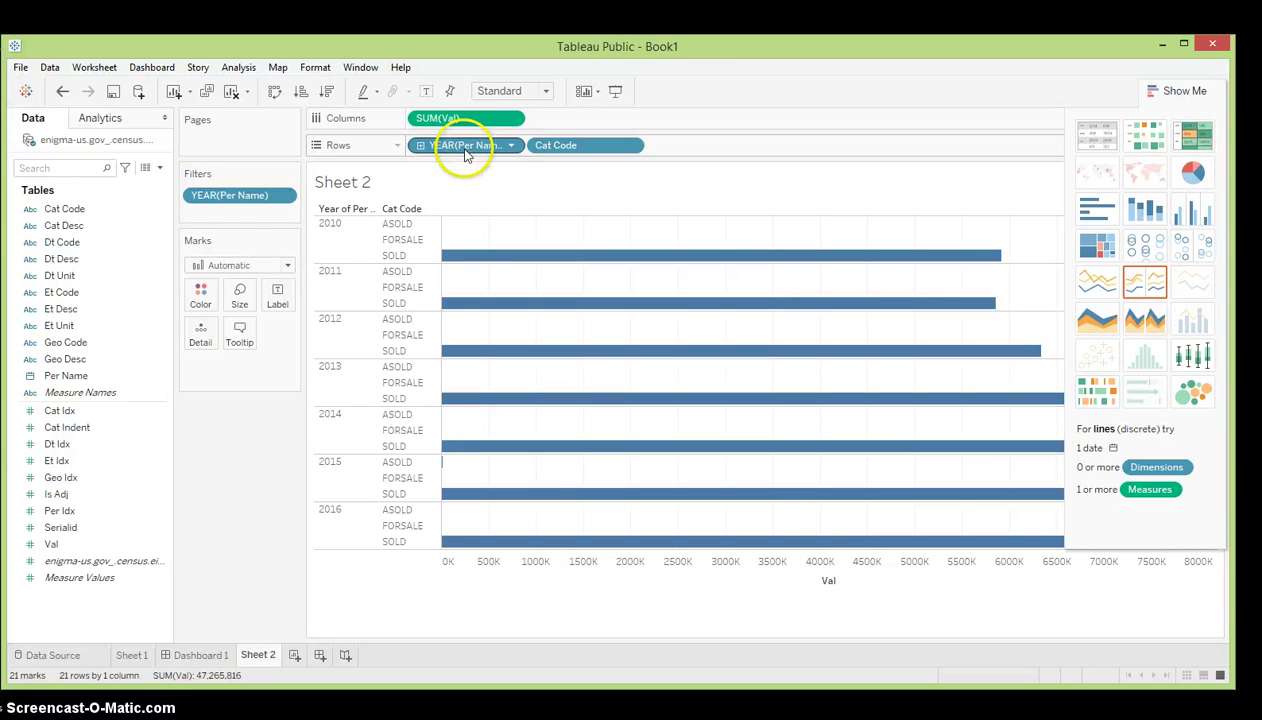
pyautogui.click(565, 145)
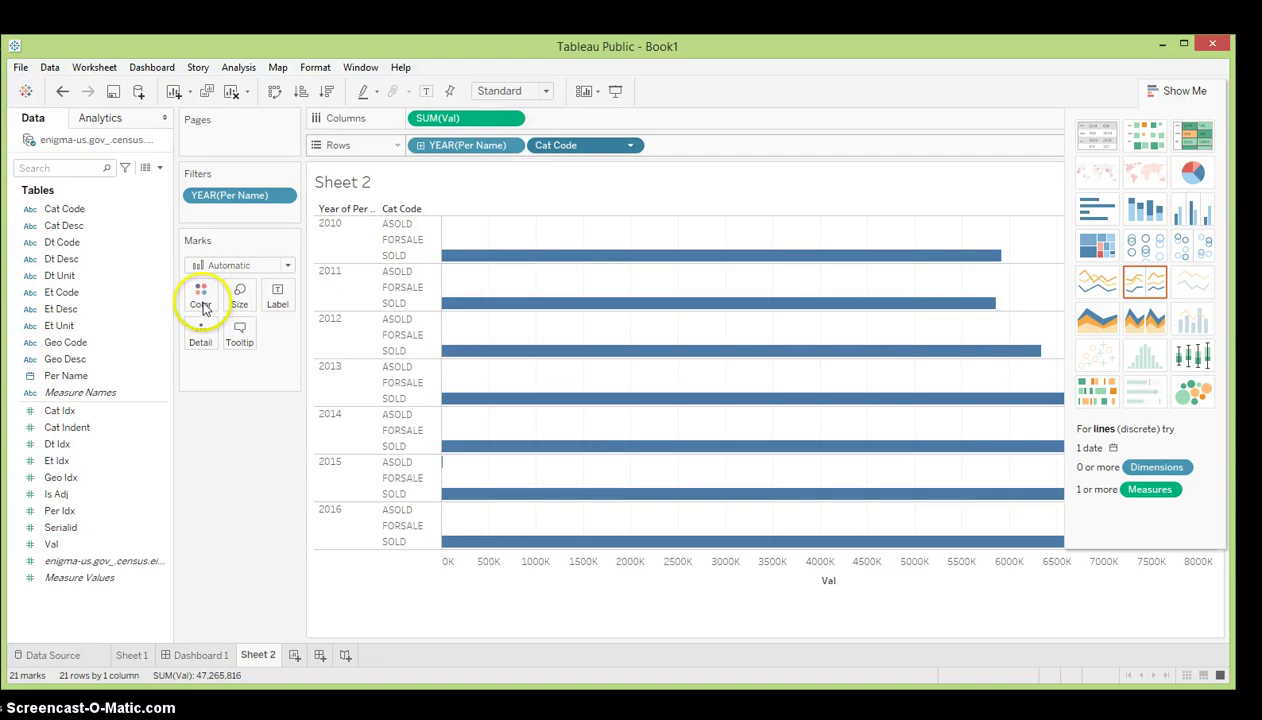
pyautogui.moveTo(203, 307); pyautogui.dragTo(203, 307)
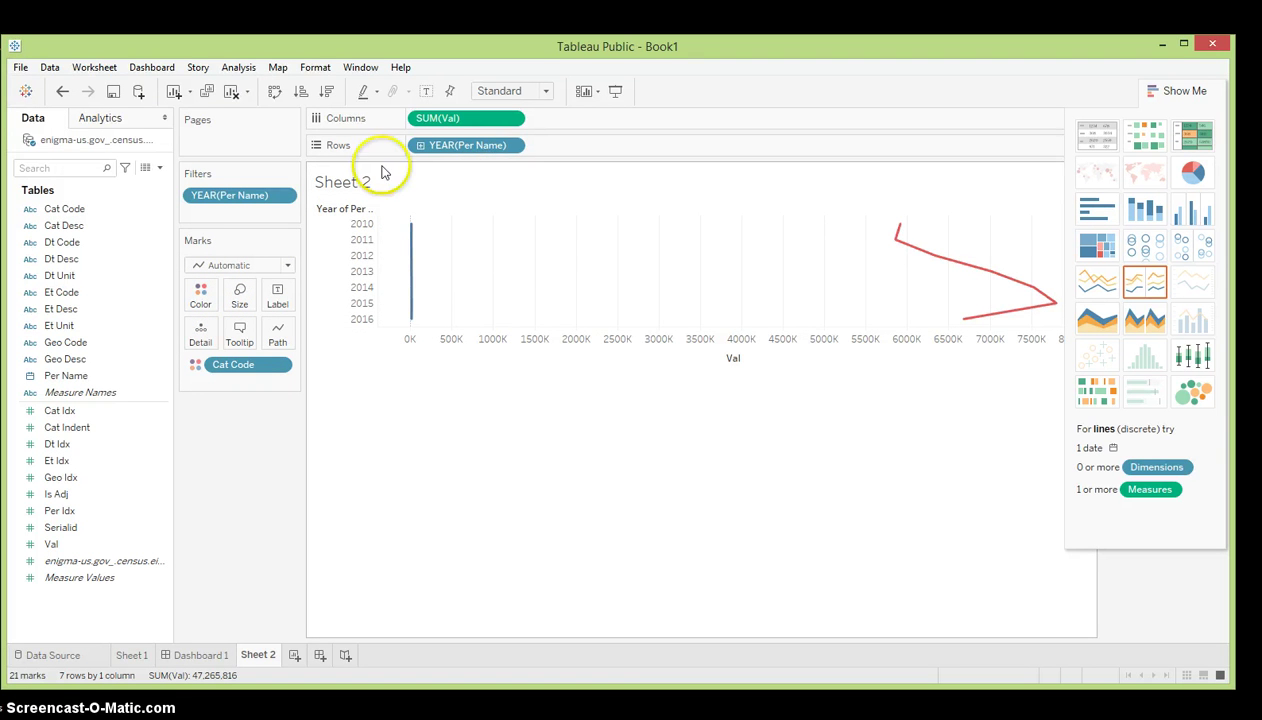
# - Swap the rows and columns of the Sheet 2 chart and hide the Show Me chart gallery
pyautogui.click(274, 92)
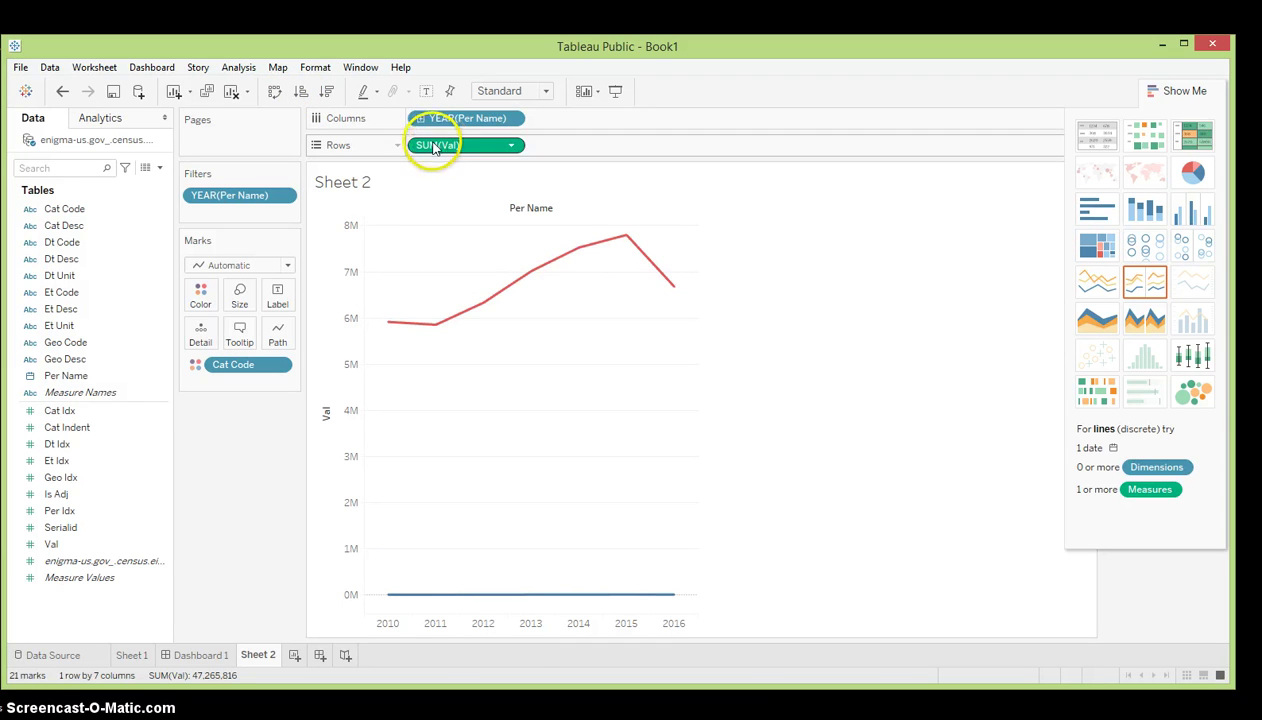
pyautogui.moveTo(397, 601)
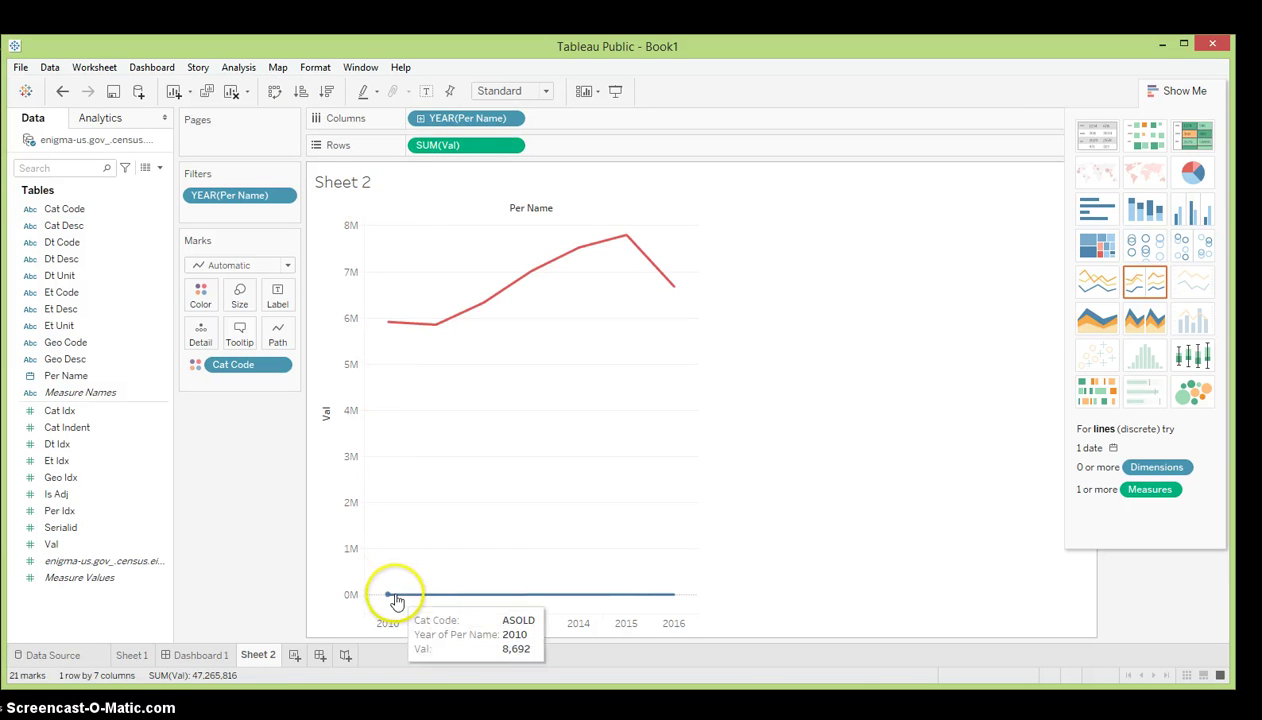
pyautogui.click(1175, 90)
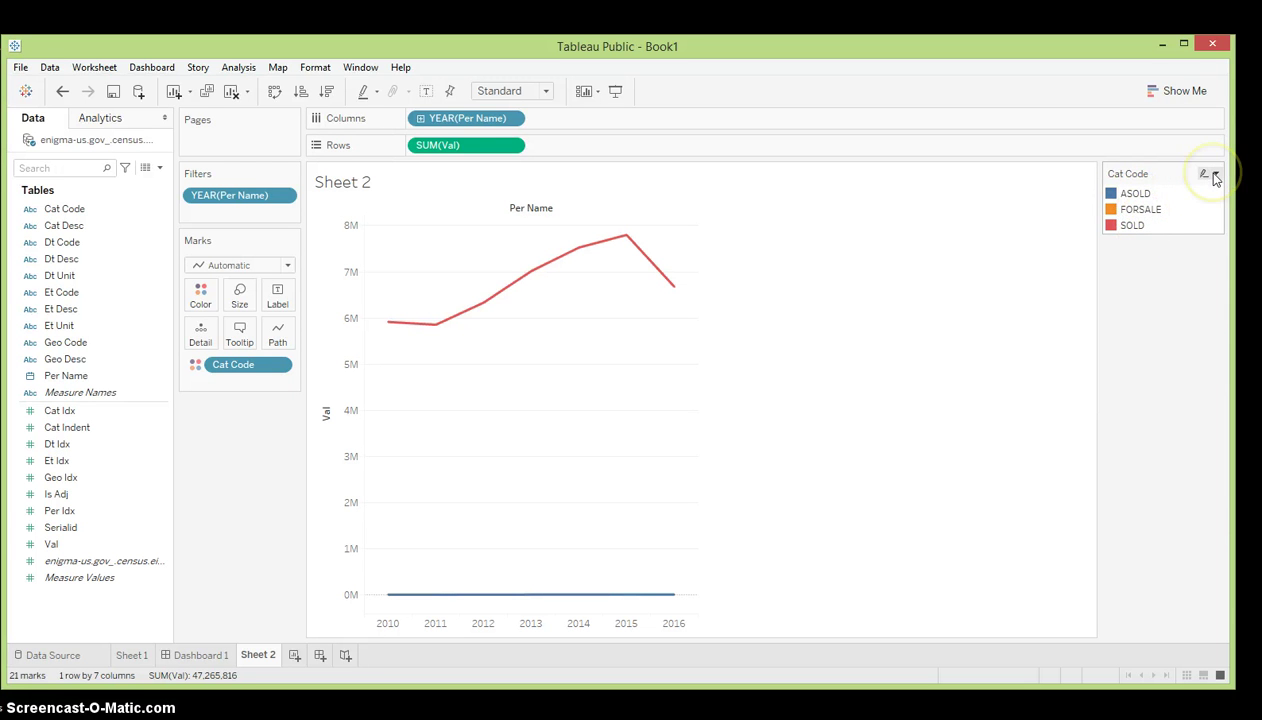
pyautogui.click(1215, 176)
pyautogui.click(1135, 402)
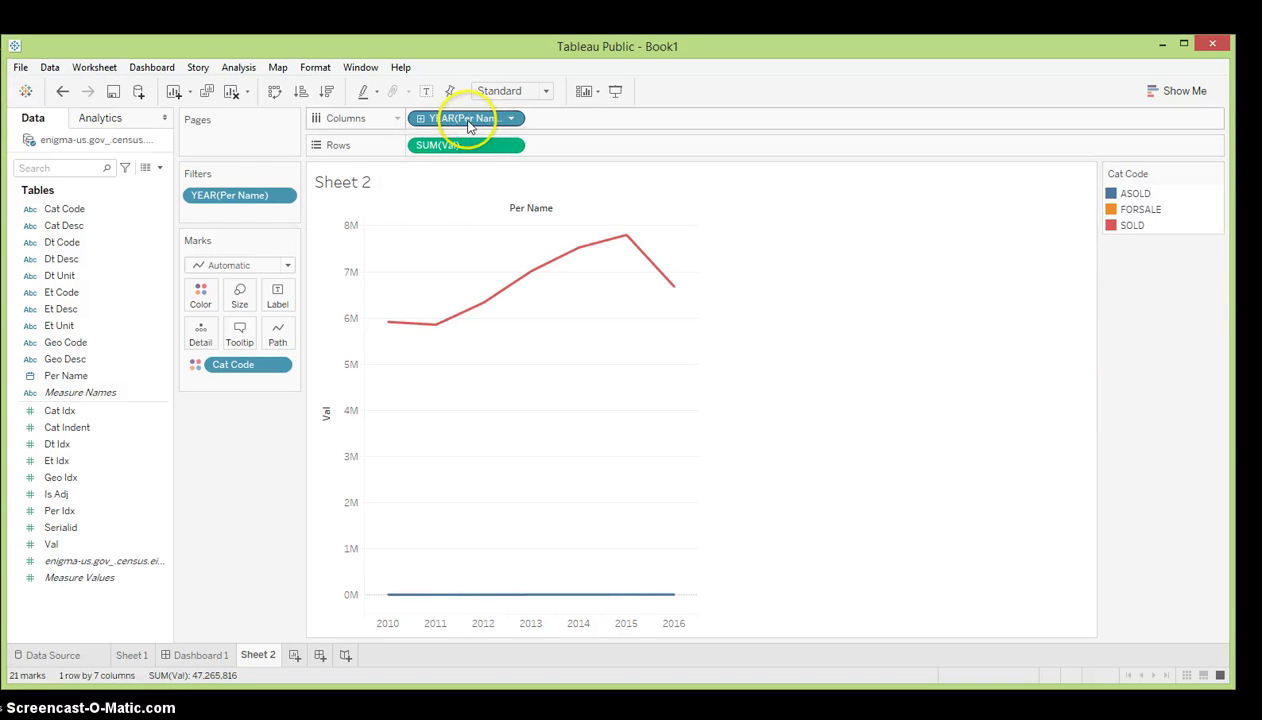
# - Filter Cat Code to exclude SOLD, keeping only ASOLD and FORSALE in the chart
pyautogui.click(280, 365)
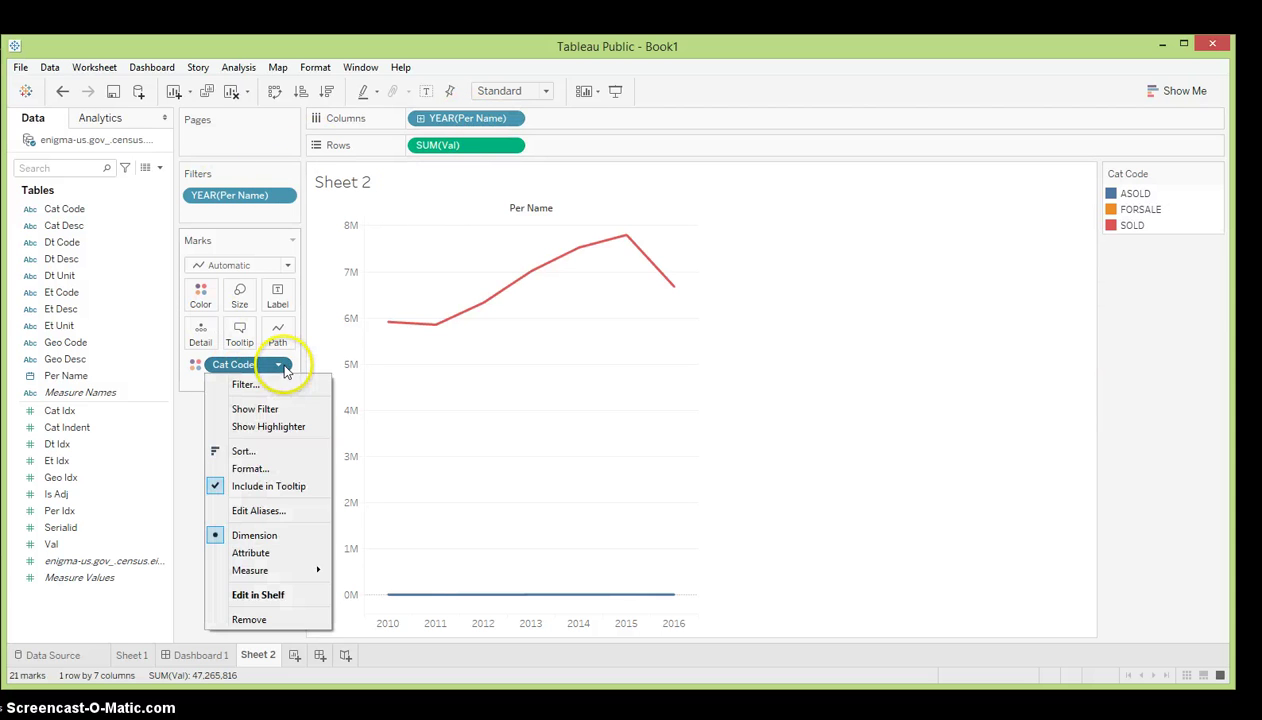
pyautogui.click(246, 385)
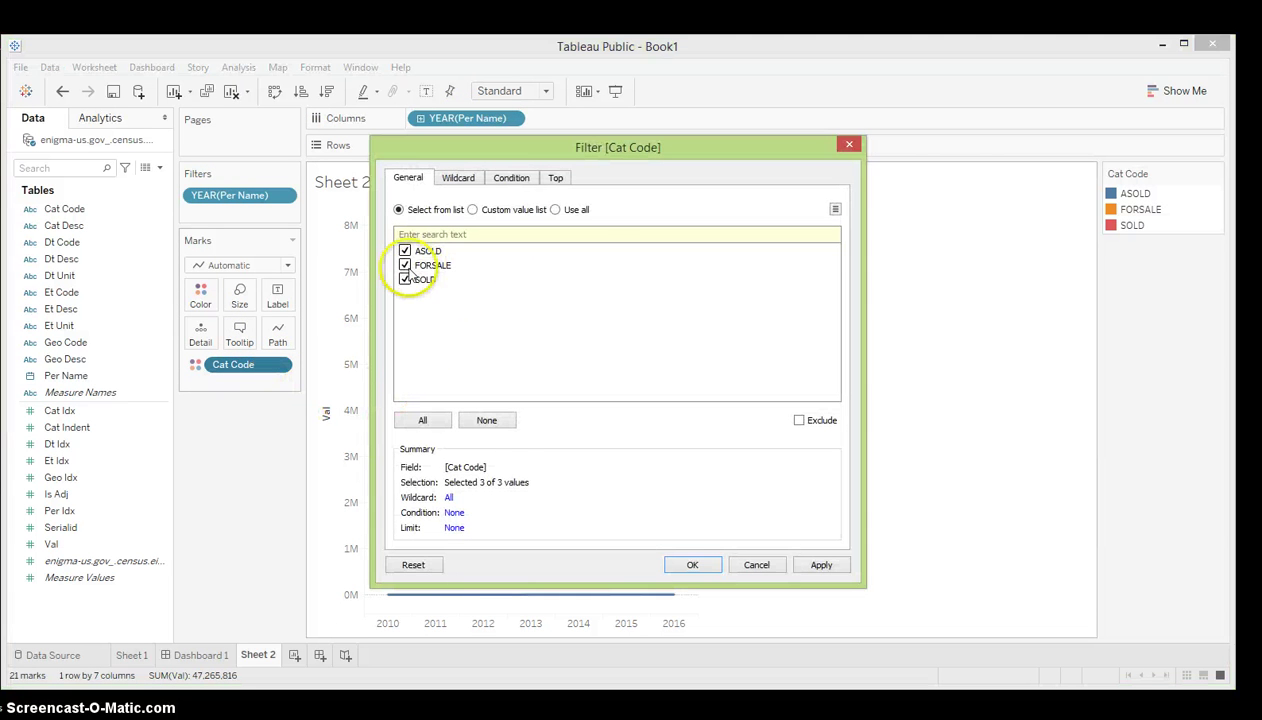
pyautogui.click(820, 565)
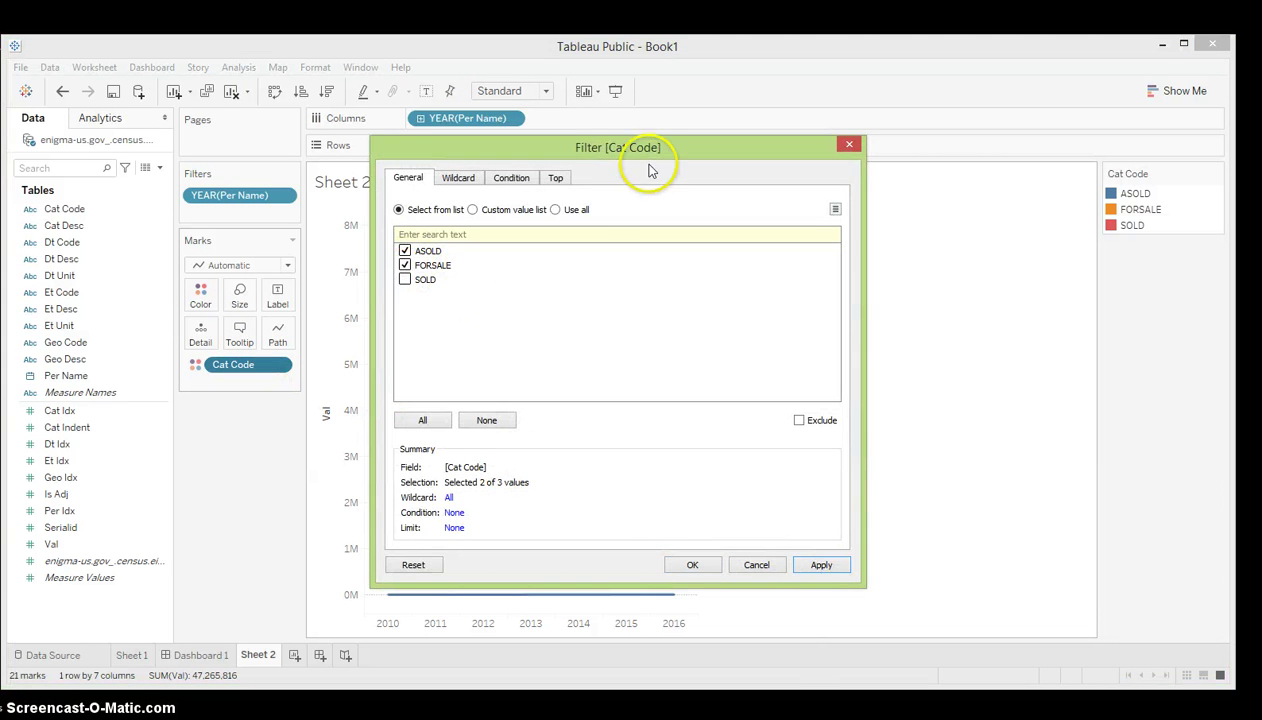
pyautogui.moveTo(593, 158); pyautogui.dragTo(854, 177)
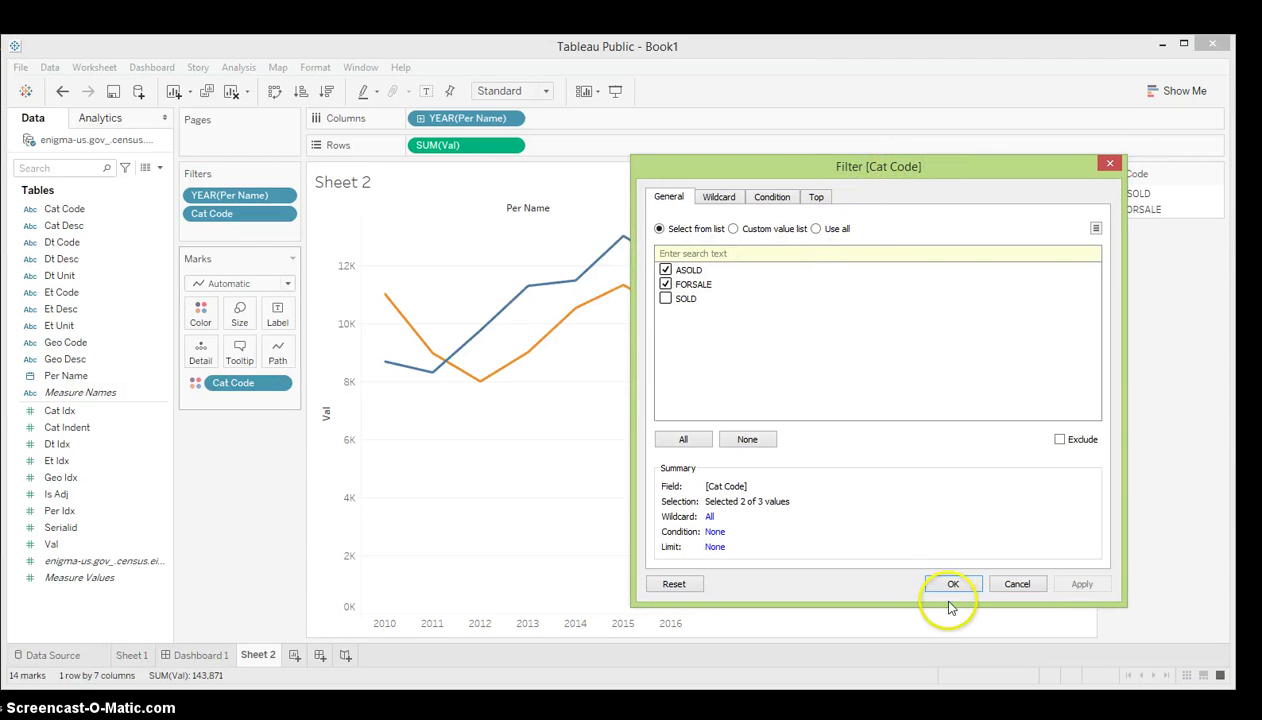
pyautogui.click(948, 585)
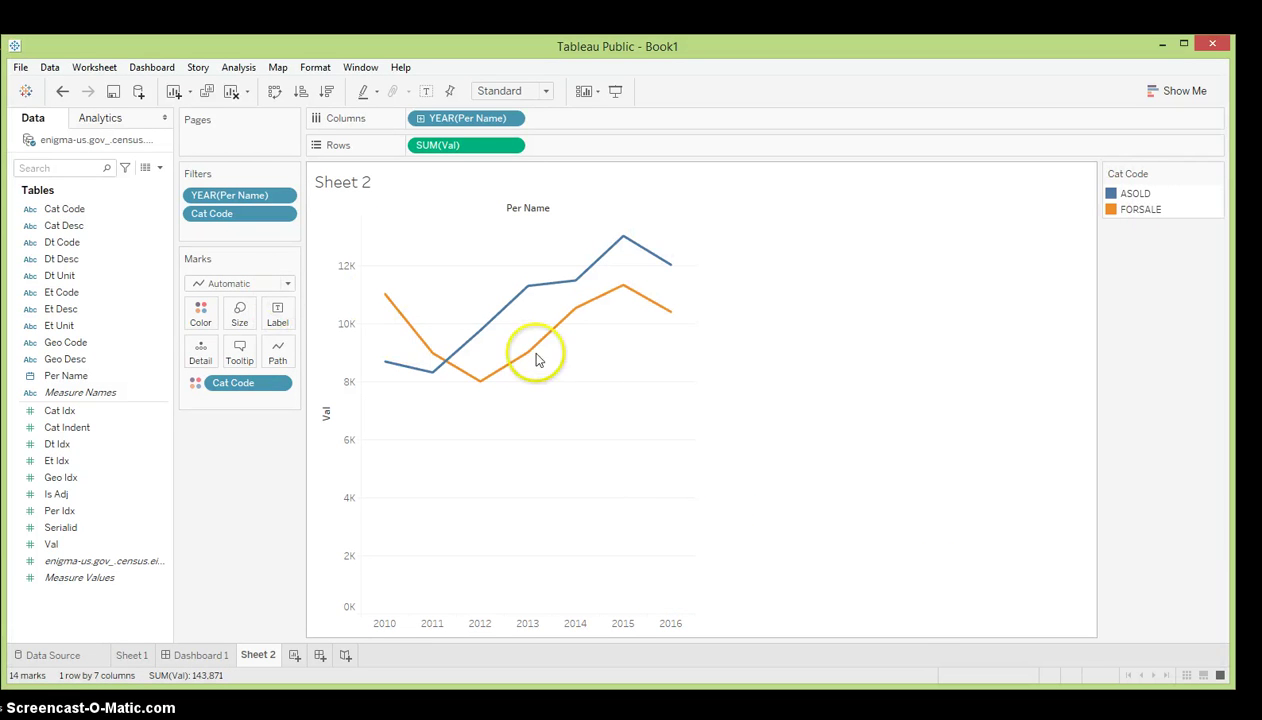
# - Try the step and jump line types on the chart, and restore the linear line type
pyautogui.click(273, 358)
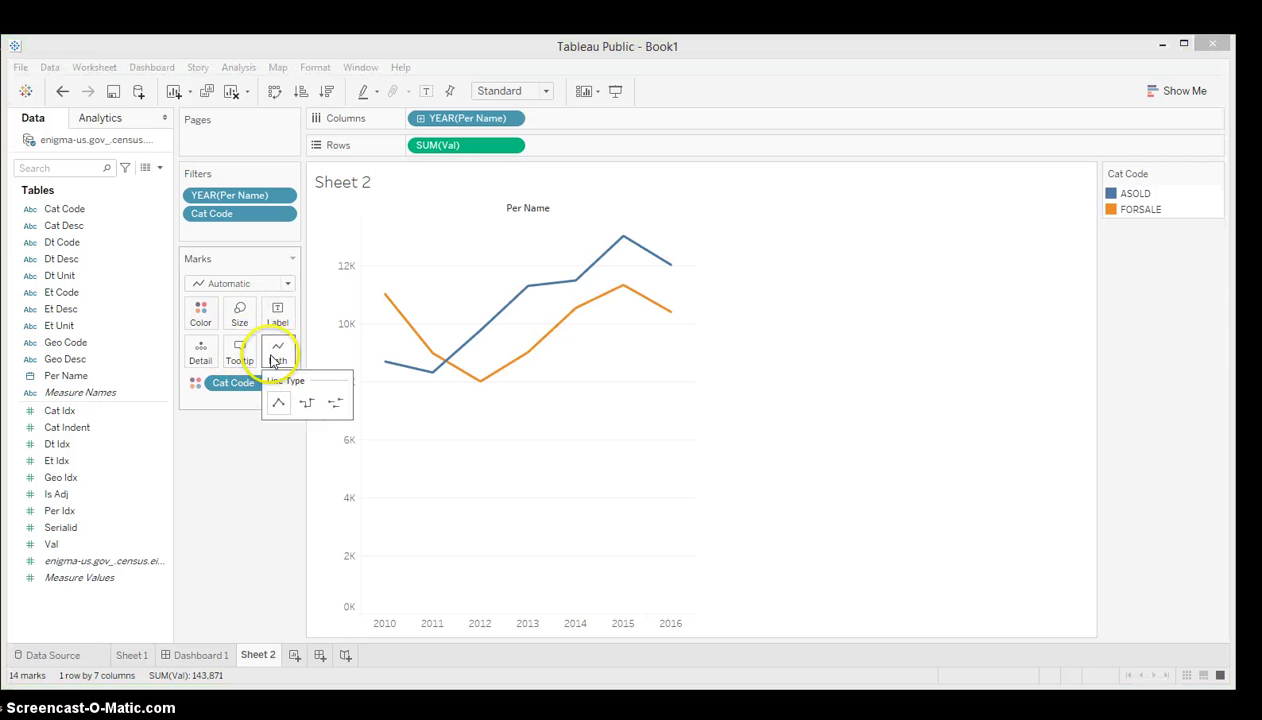
pyautogui.click(306, 405)
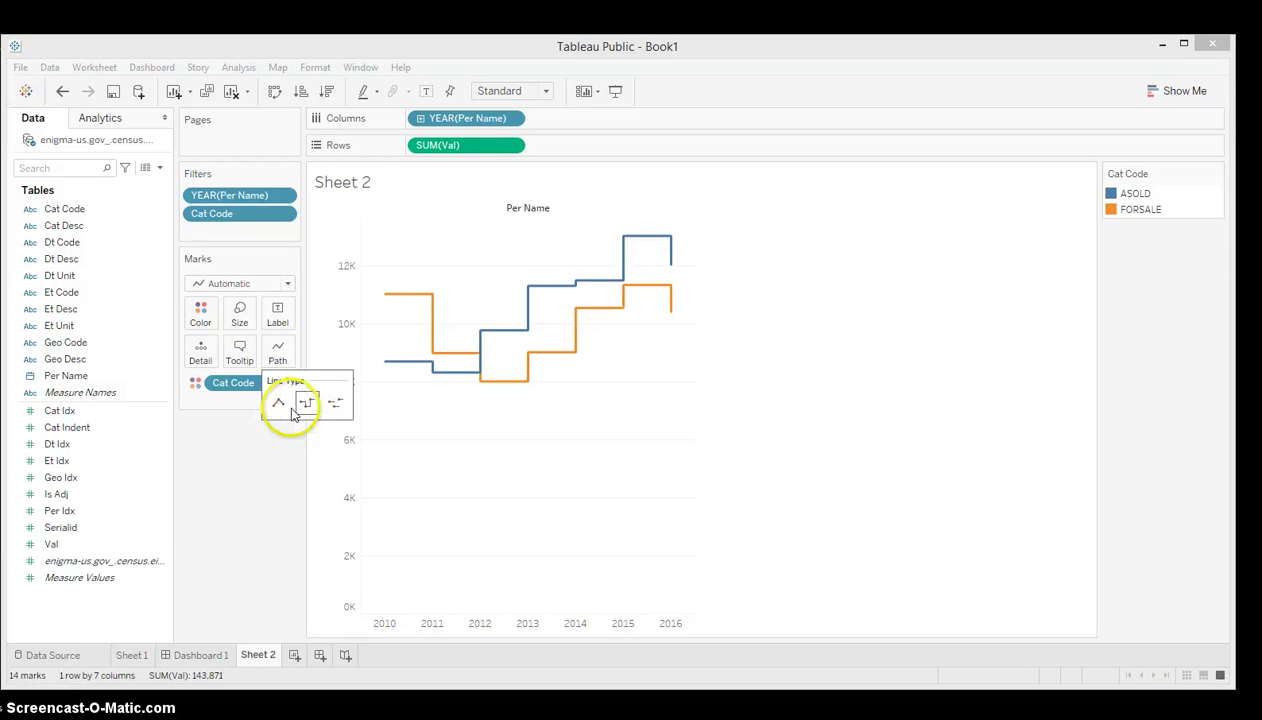
pyautogui.click(279, 405)
pyautogui.click(336, 404)
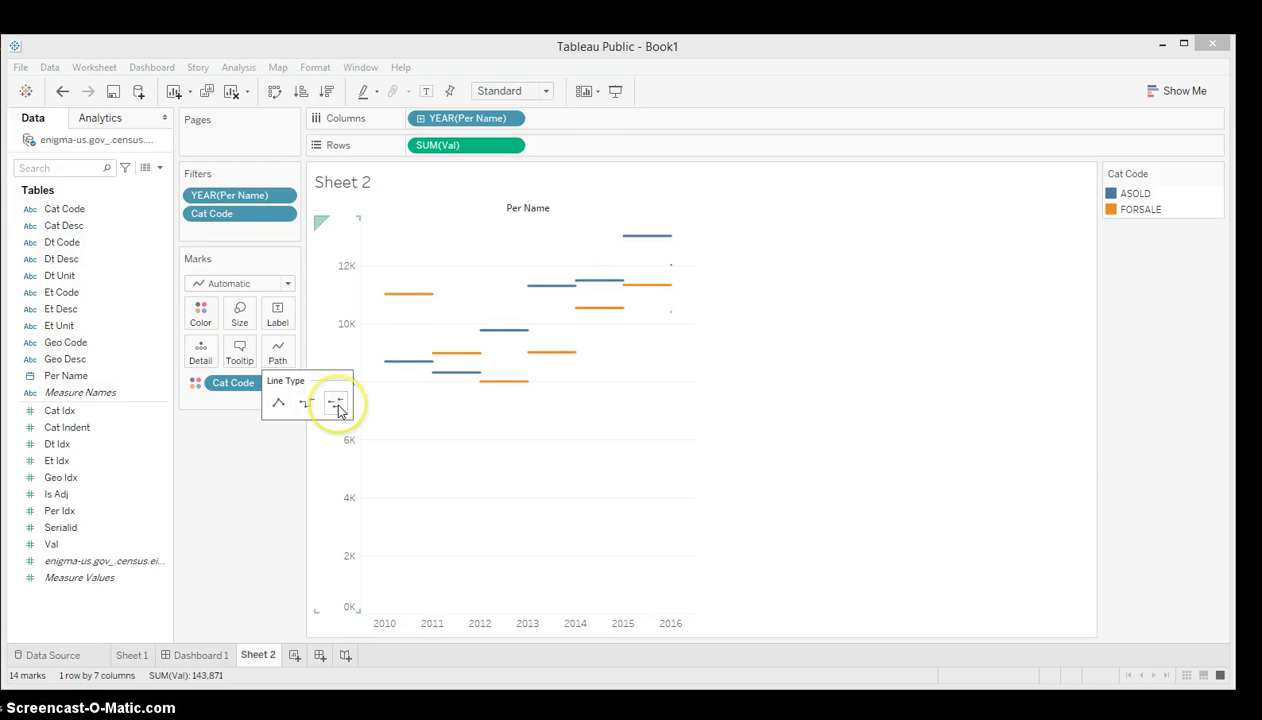
pyautogui.click(279, 404)
pyautogui.click(240, 435)
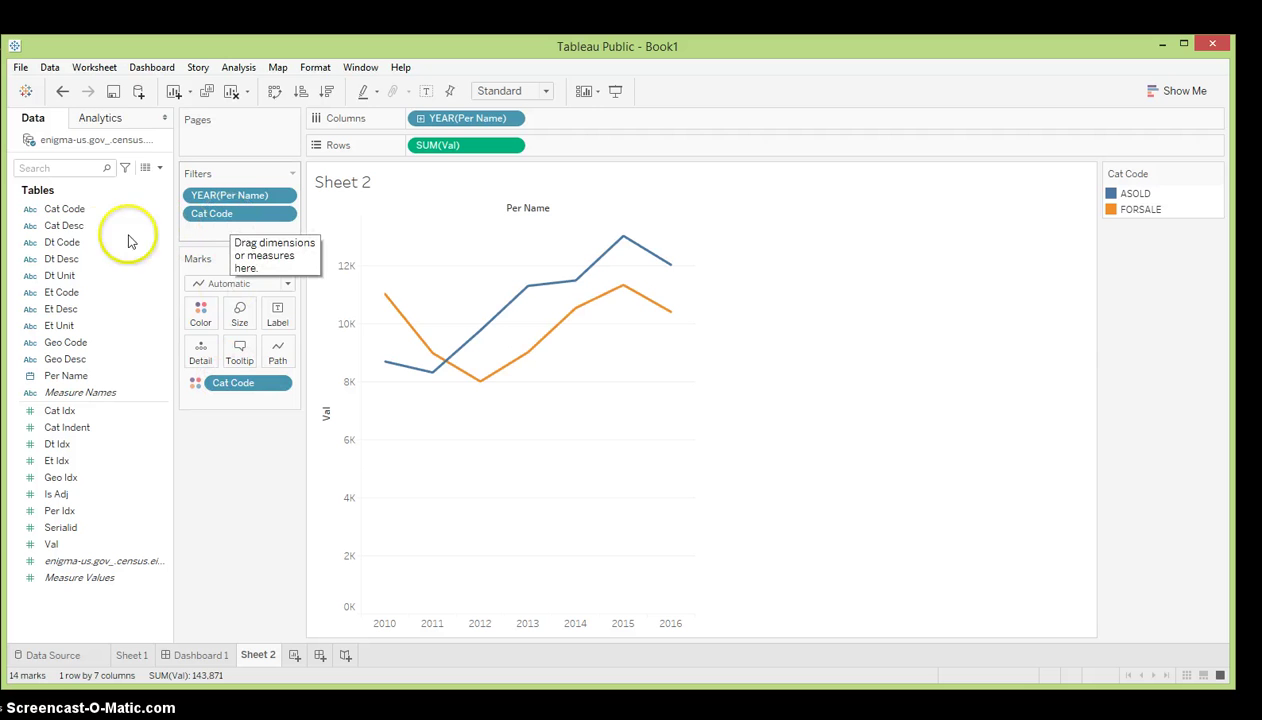
pyautogui.click(72, 233)
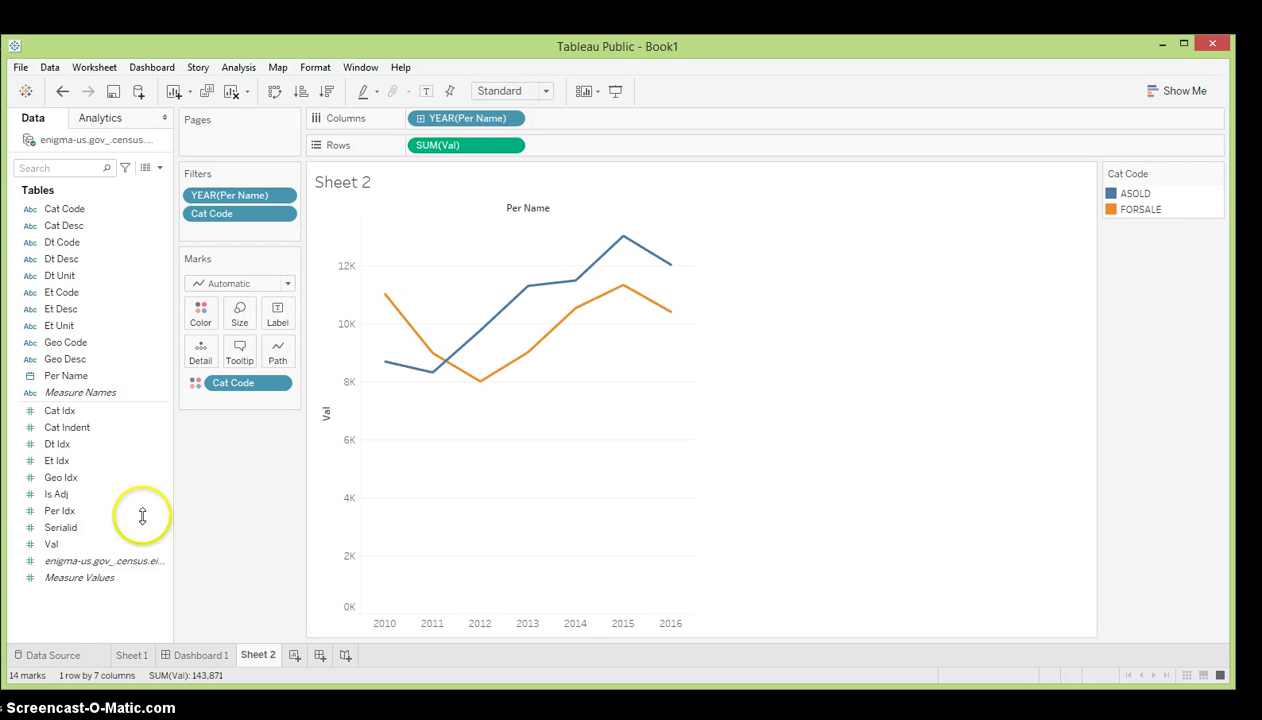
# - Label the marks of the Sheet 2 line chart with the sum of Val
pyautogui.click(50, 545)
pyautogui.moveTo(50, 548); pyautogui.dragTo(279, 323)
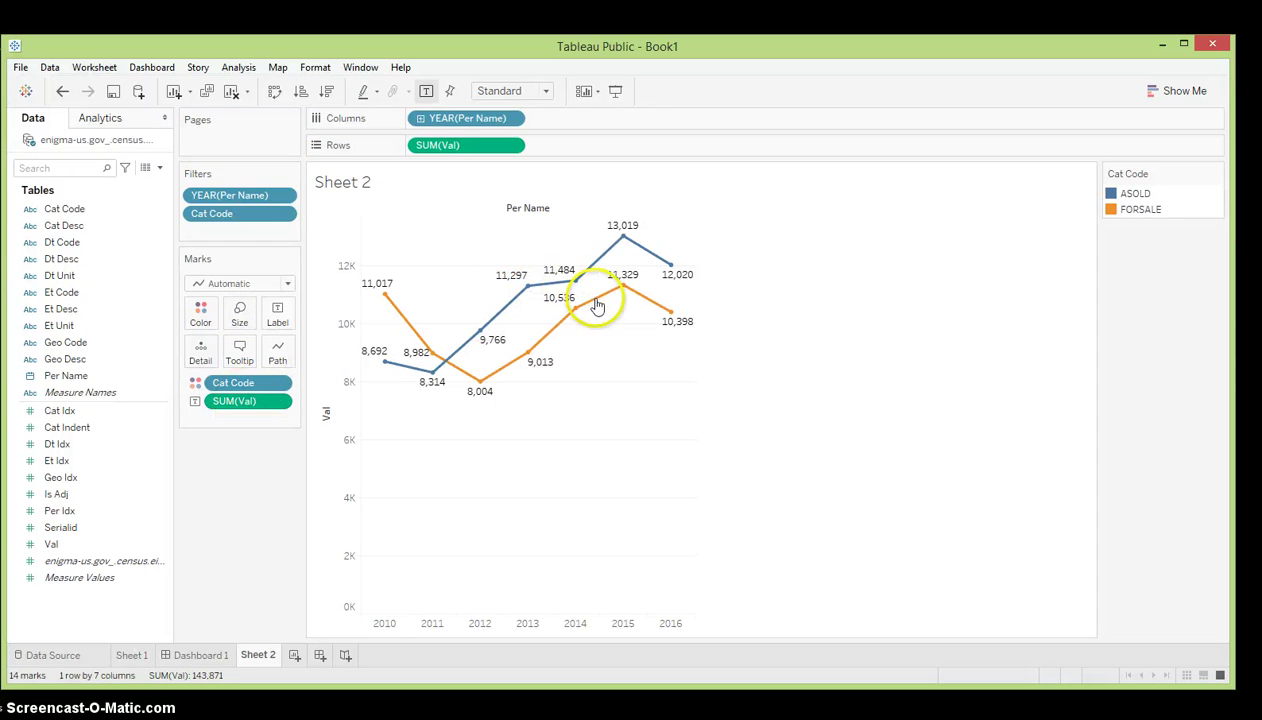
pyautogui.moveTo(622, 290)
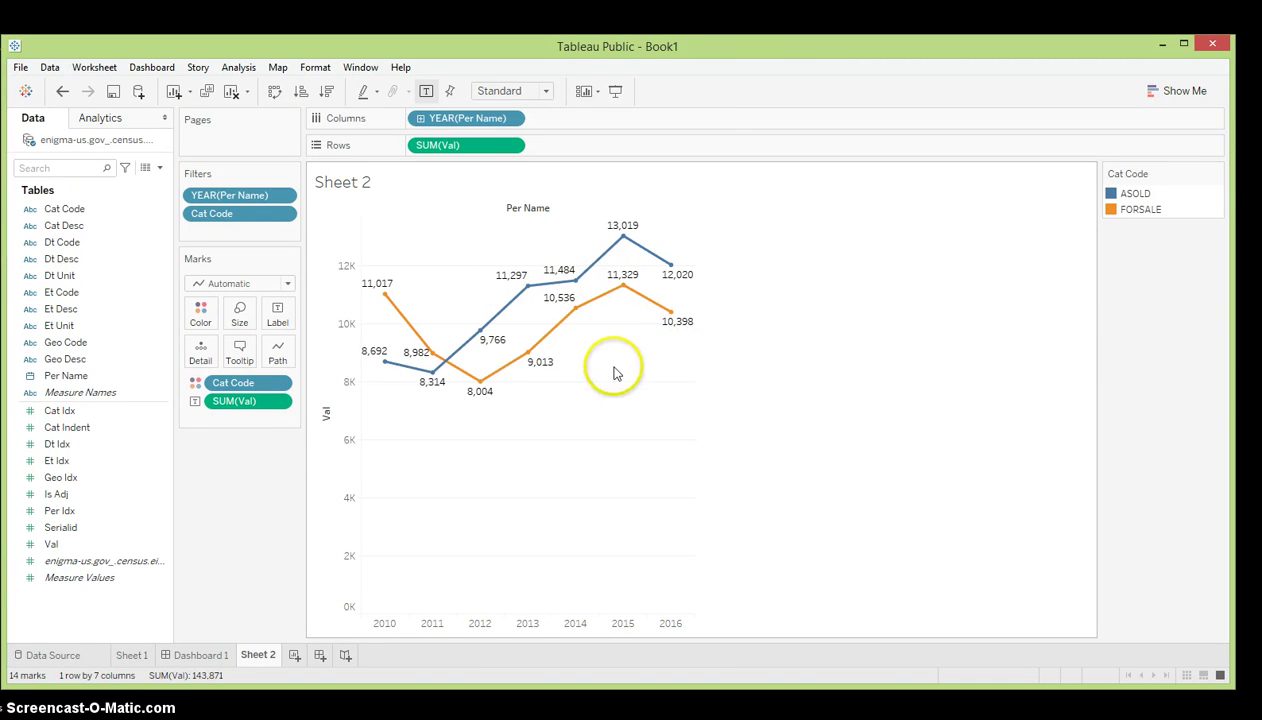
pyautogui.click(615, 287)
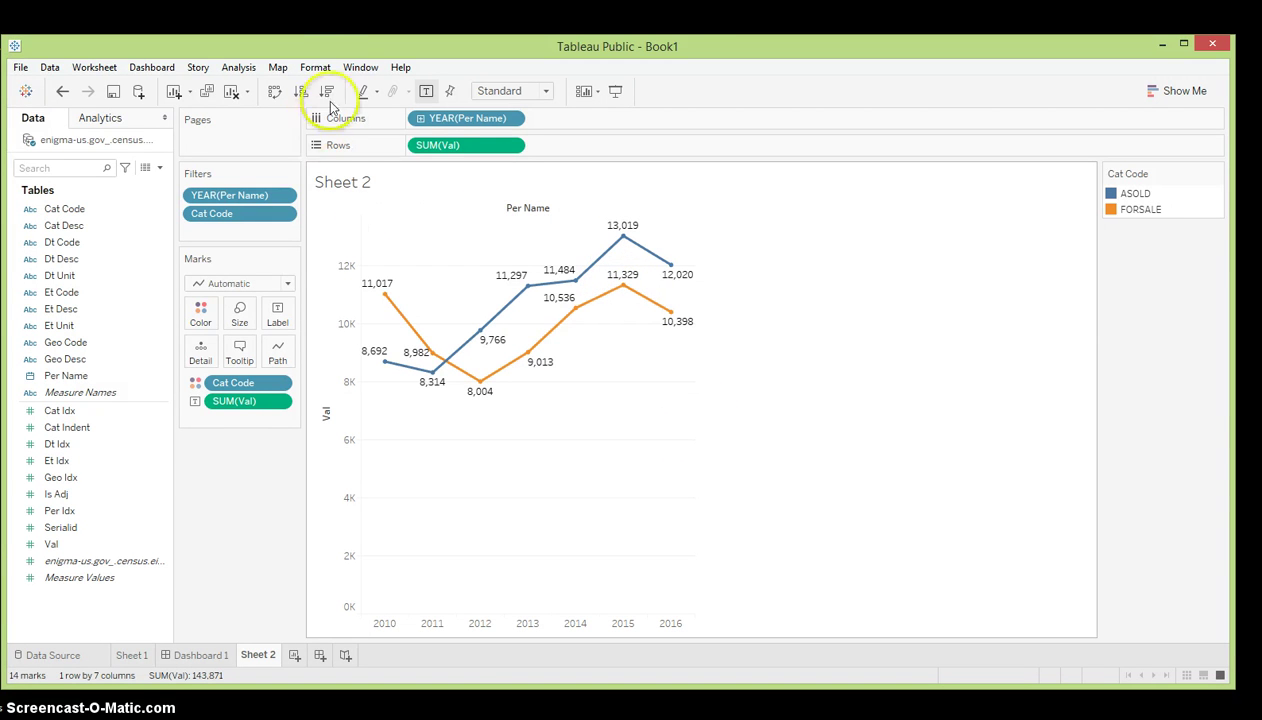
pyautogui.click(318, 68)
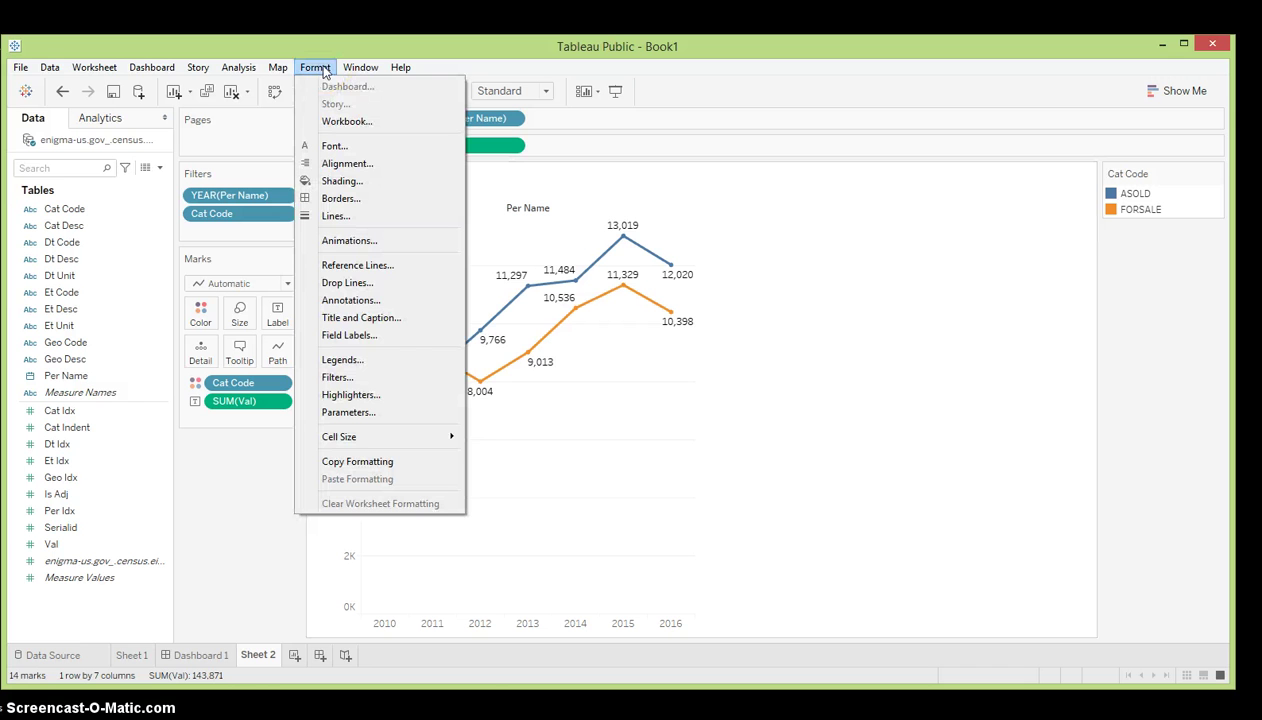
pyautogui.click(835, 348)
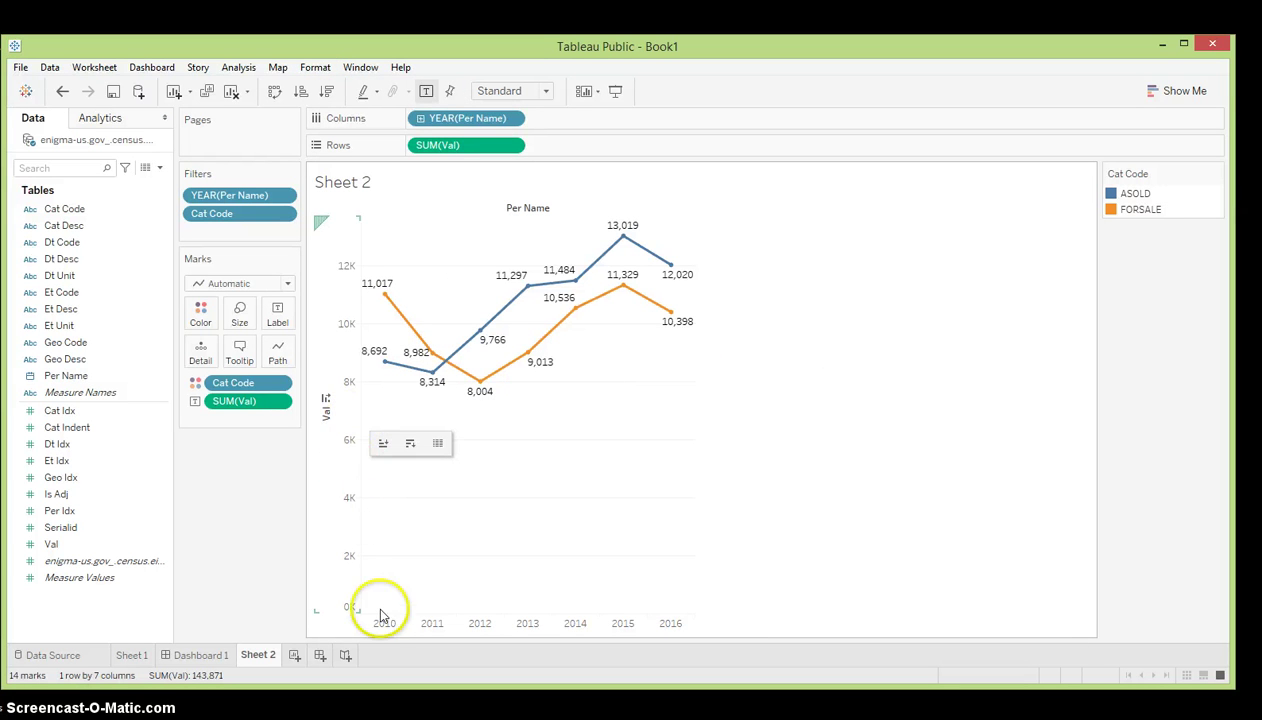
# - Widen the Sheet 2 line chart so the 2010–2016 columns and their value labels are spread further apart
pyautogui.click(350, 605)
pyautogui.click(703, 605)
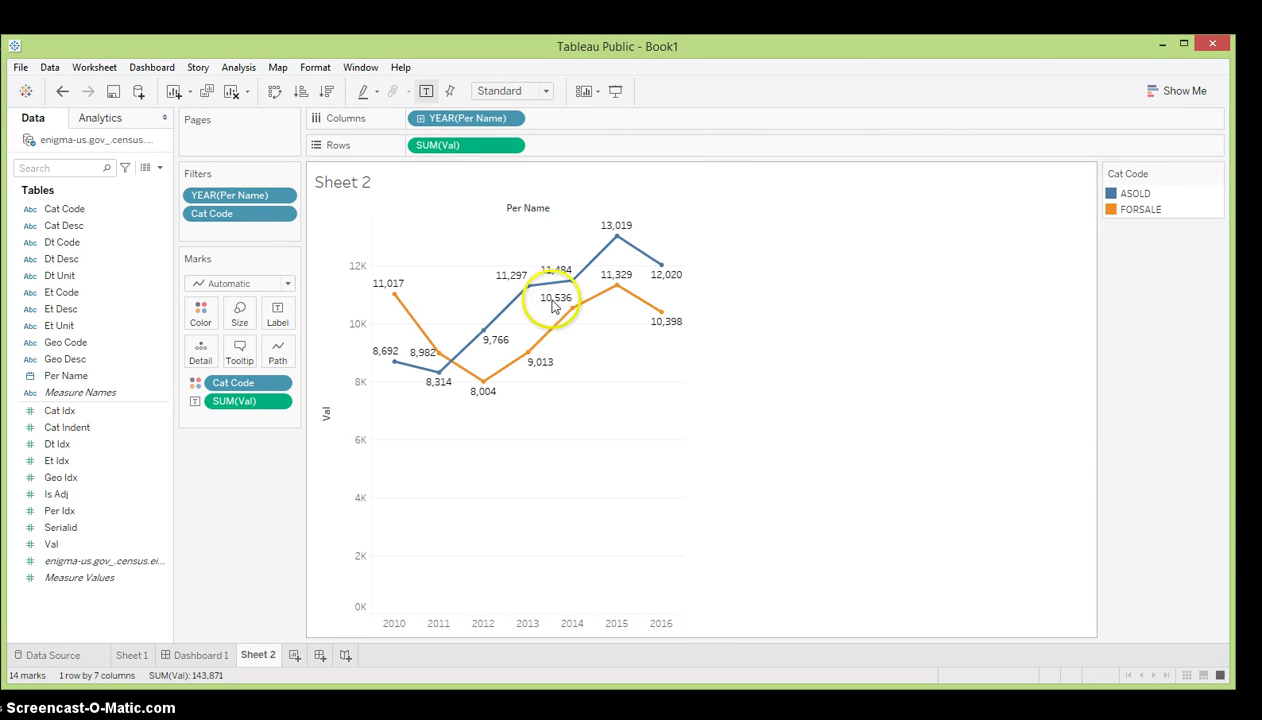
pyautogui.moveTo(548, 304)
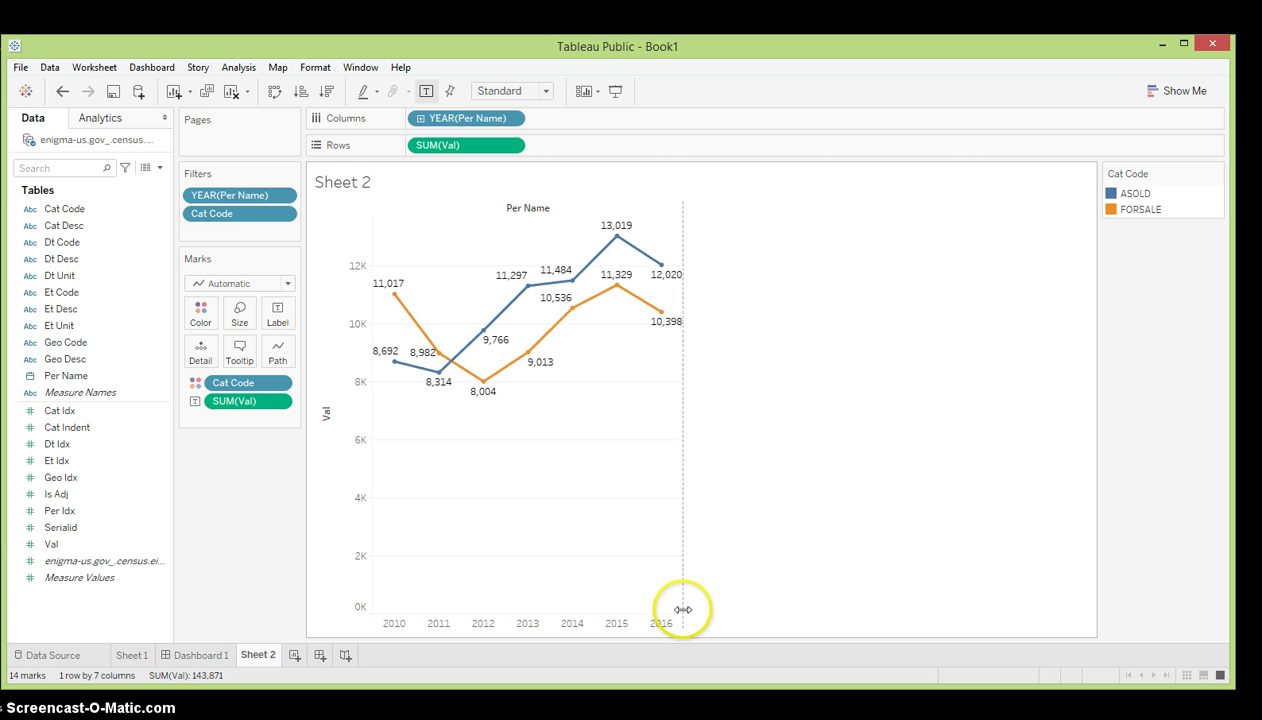
pyautogui.moveTo(683, 609); pyautogui.dragTo(842, 602)
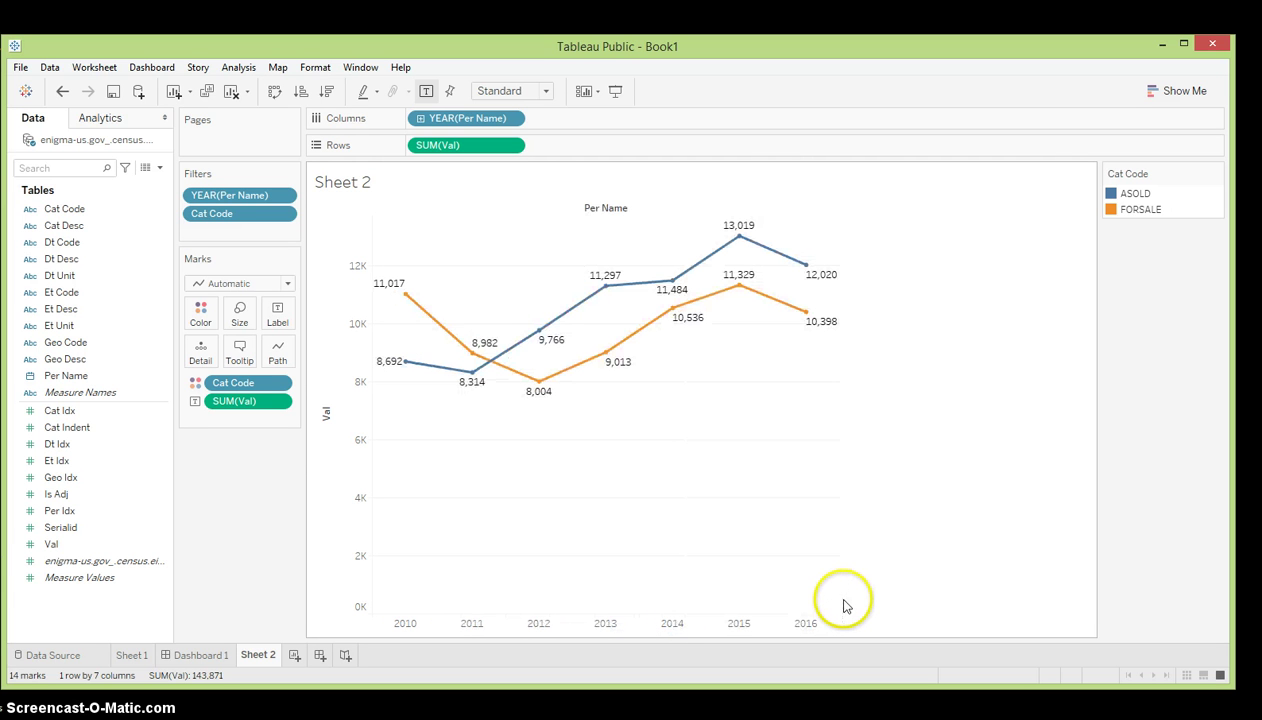
# - Hide the header of the Val axis on the Sheet 2 line chart
pyautogui.rightClick(327, 420)
pyautogui.click(336, 385)
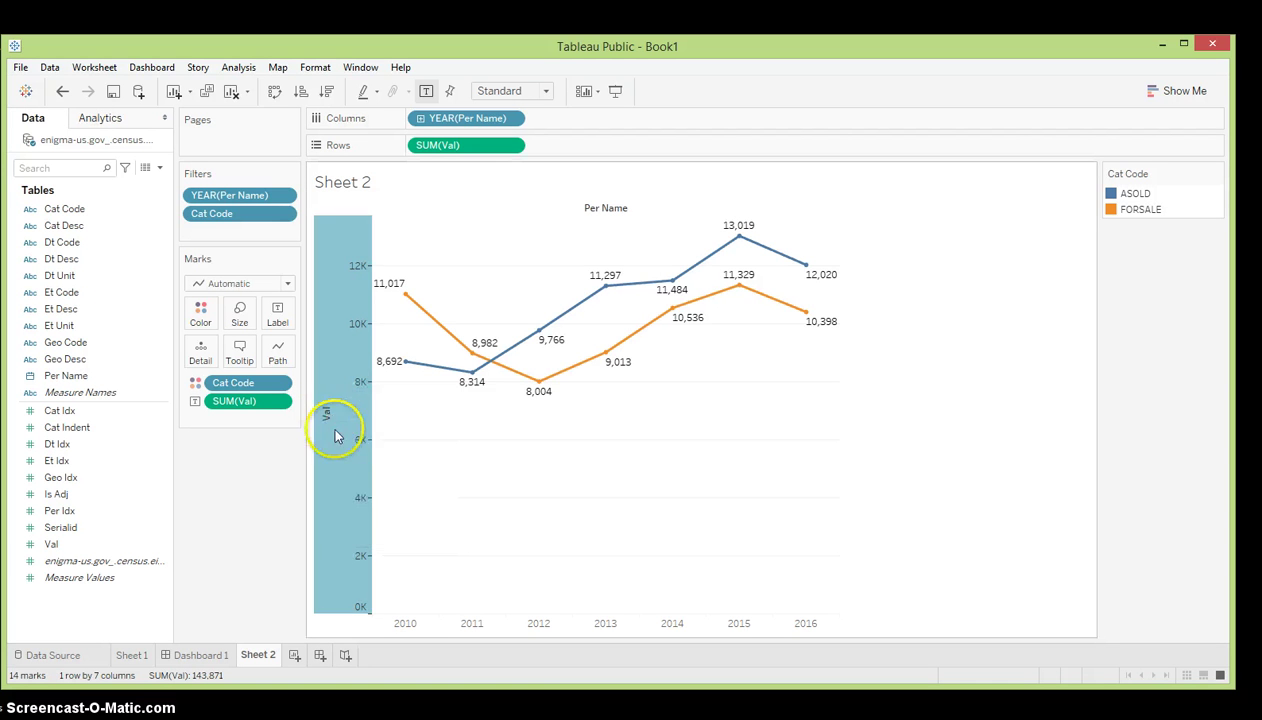
pyautogui.rightClick(333, 381)
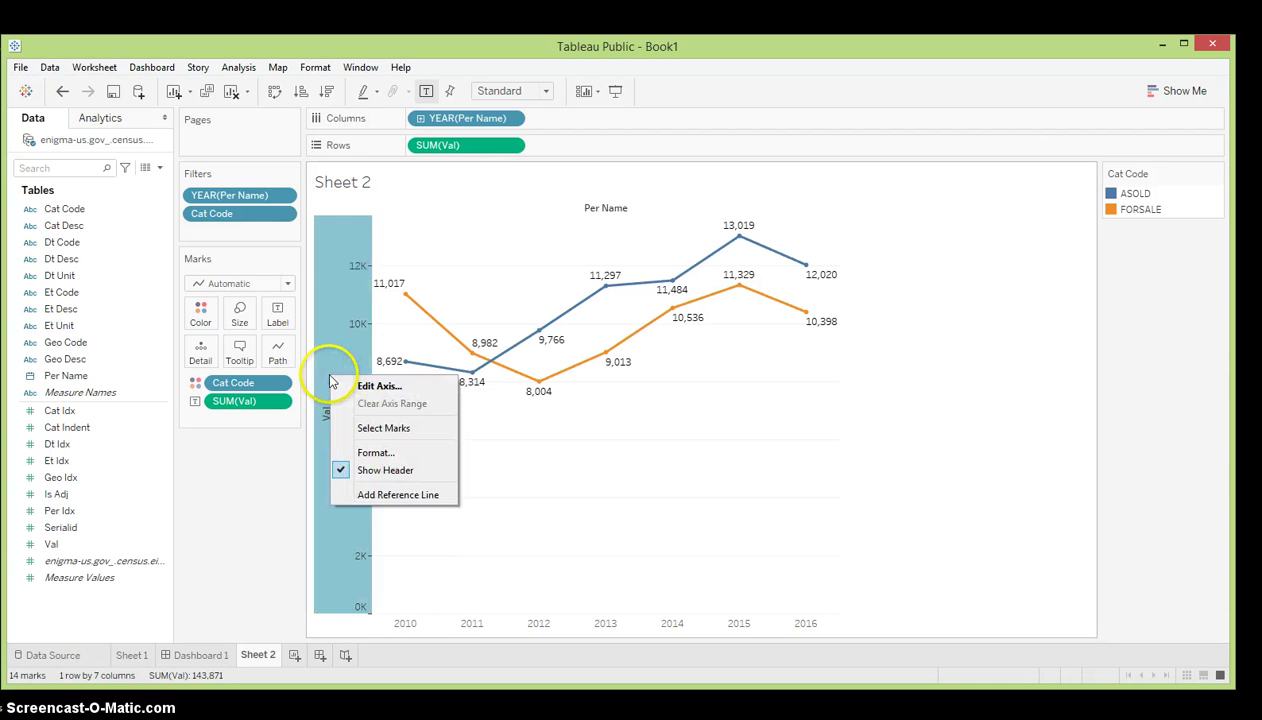
pyautogui.click(335, 470)
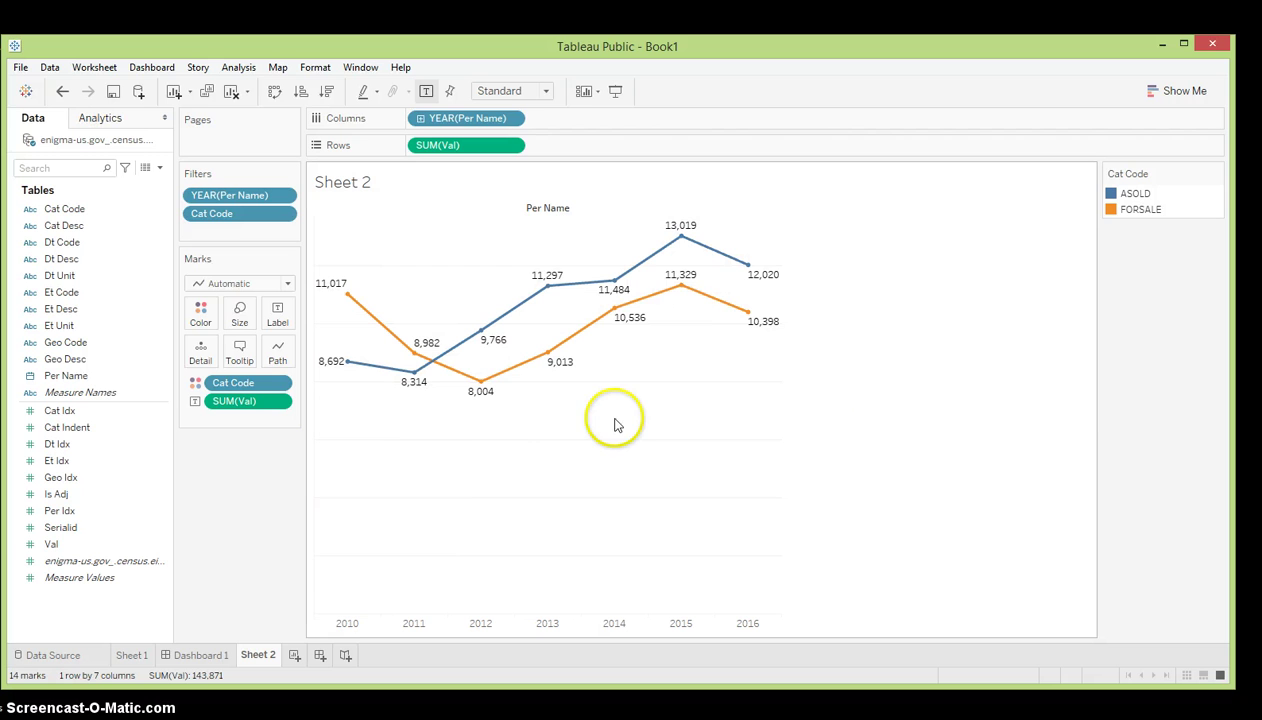
# - Reorder the sheets so Dashboard 1 comes after Sheet 2, and open Dashboard 1
pyautogui.click(226, 656)
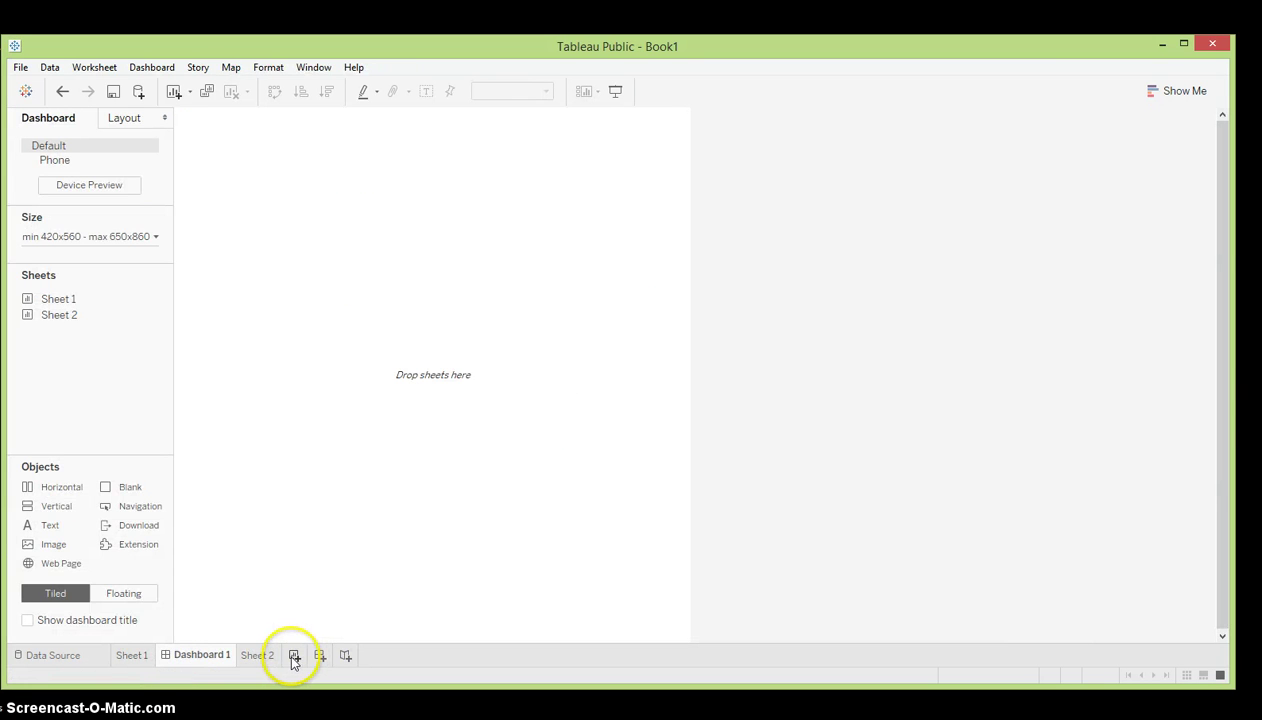
pyautogui.click(259, 656)
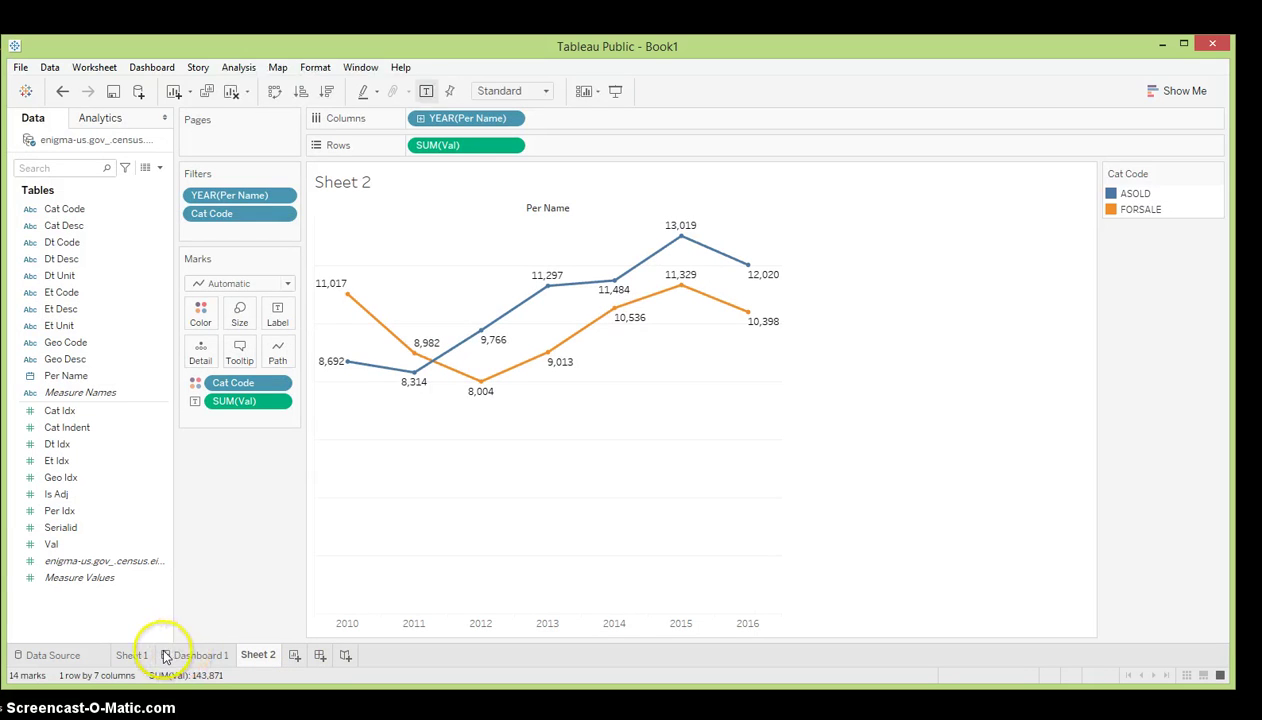
pyautogui.moveTo(160, 655); pyautogui.dragTo(195, 660)
pyautogui.click(226, 656)
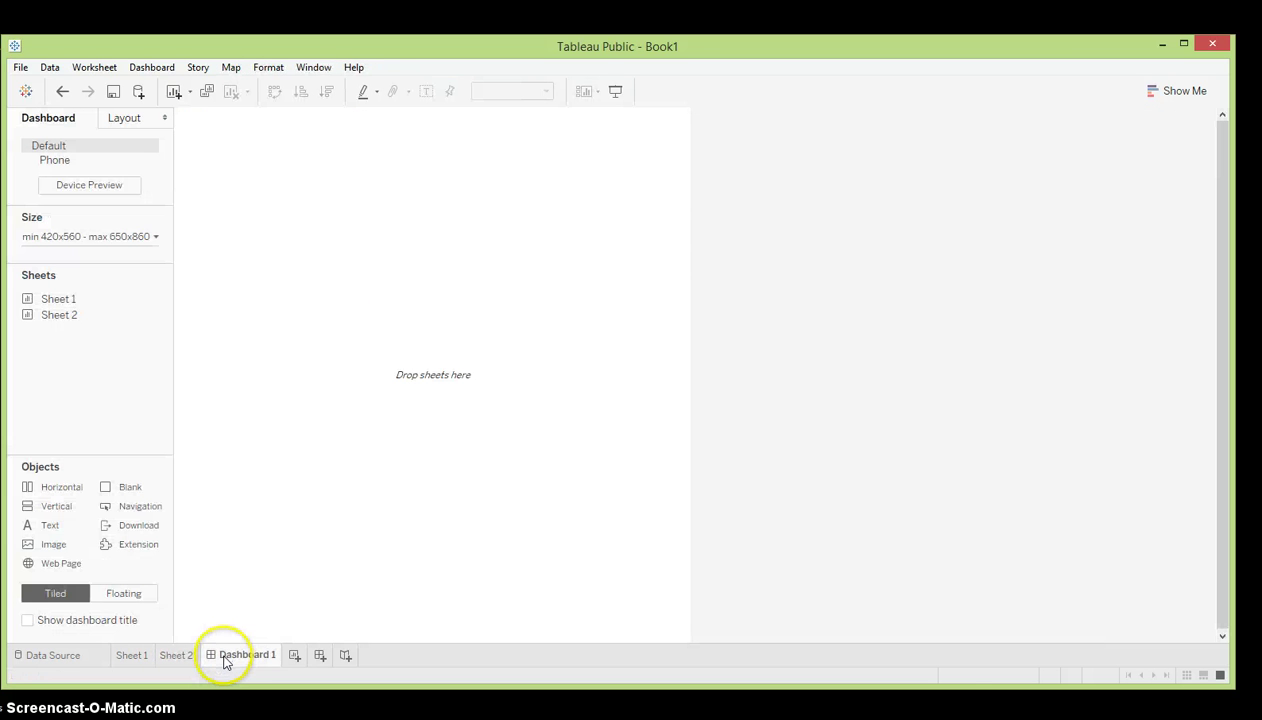
# - Add Sheet 1 to the empty dashboard and place Sheet 2 below it
pyautogui.doubleClick(47, 302)
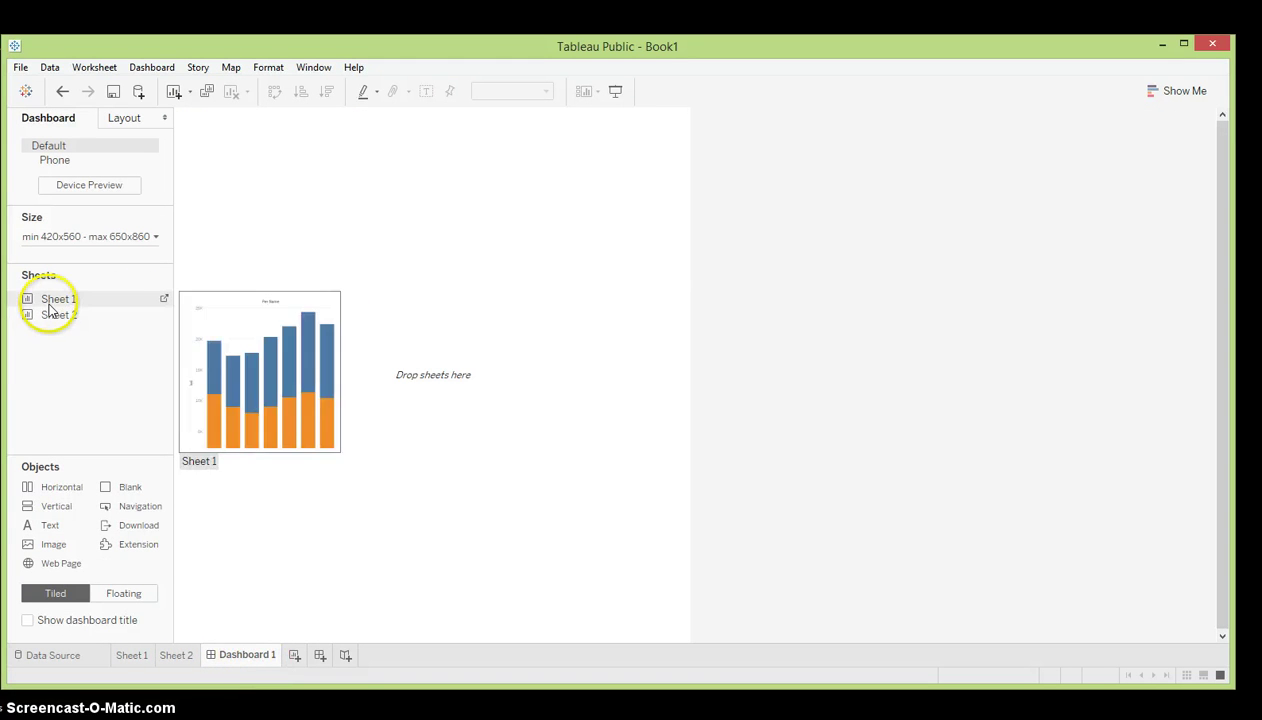
pyautogui.moveTo(49, 304); pyautogui.dragTo(215, 283)
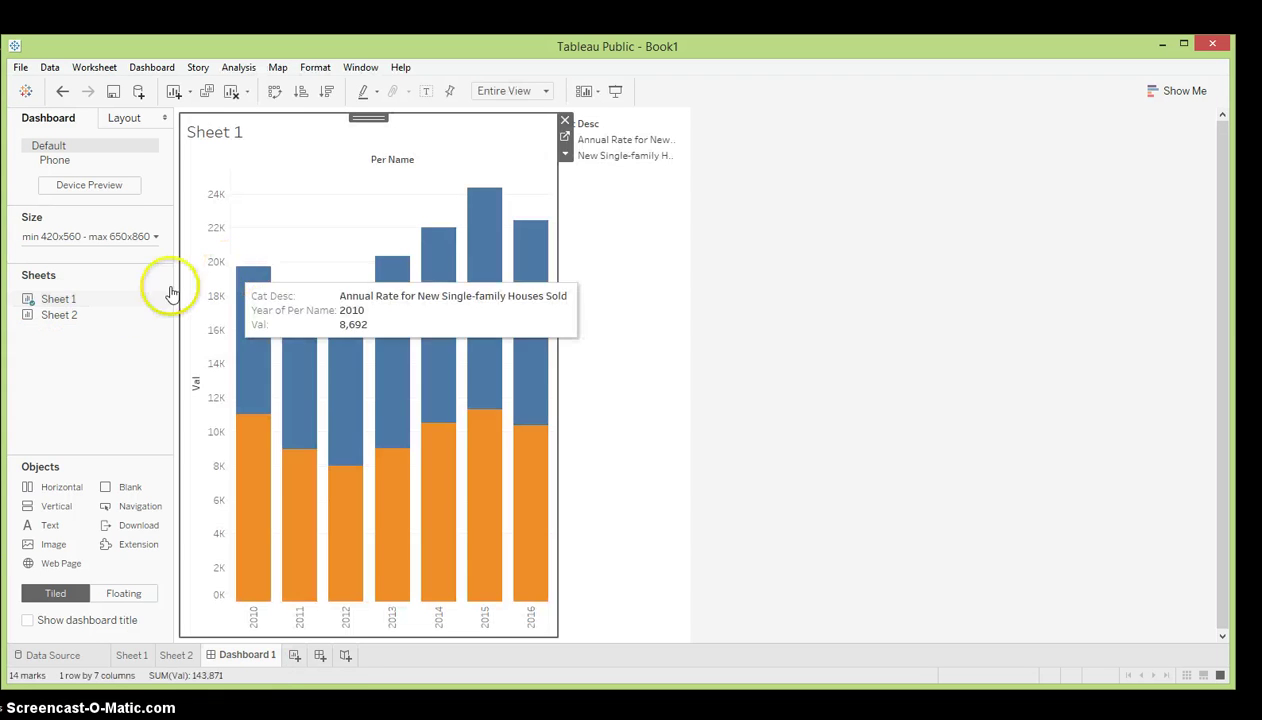
pyautogui.moveTo(65, 315); pyautogui.dragTo(670, 284)
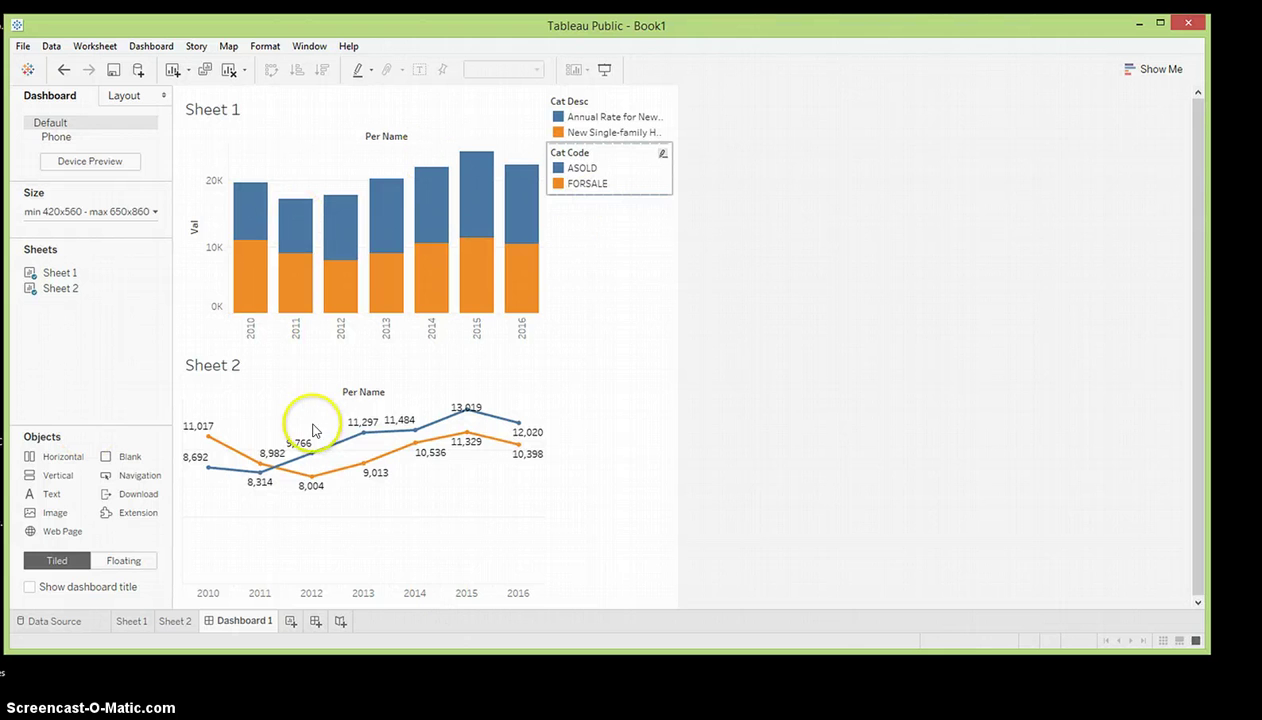
# - Hide the title of the Cat Code legend and remove that legend from the dashboard
pyautogui.click(573, 177)
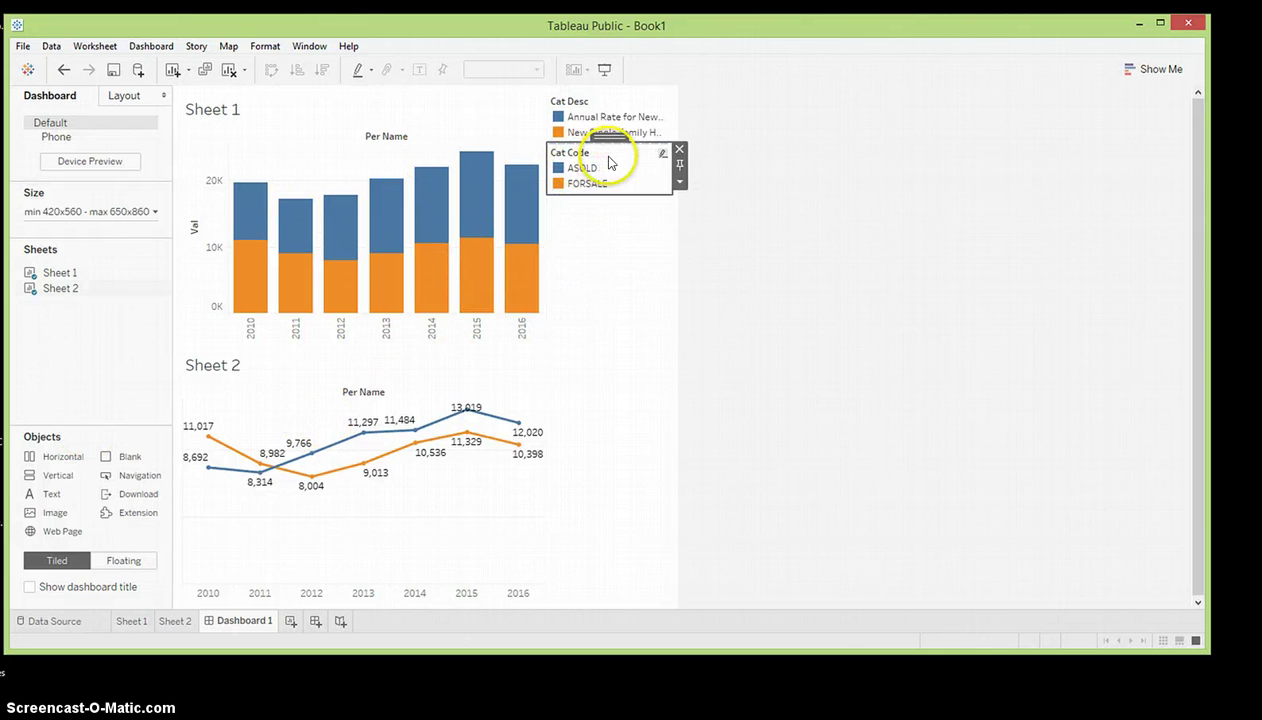
pyautogui.click(680, 184)
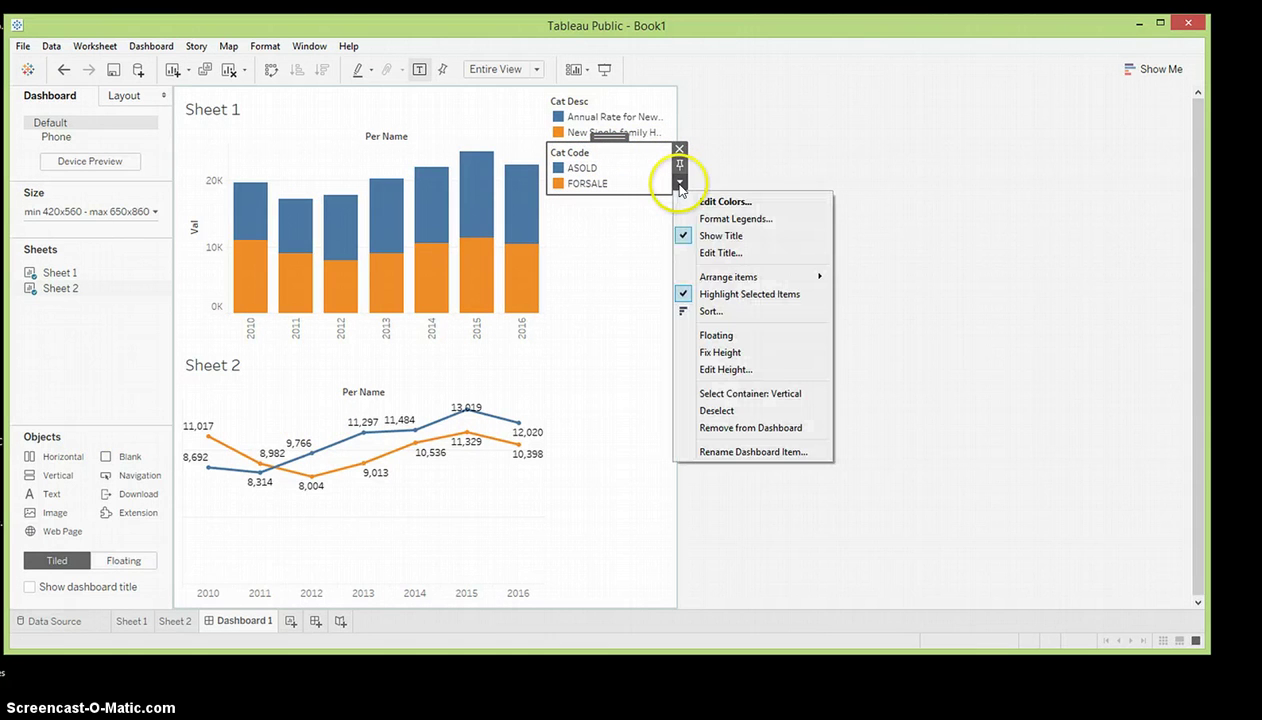
pyautogui.click(705, 236)
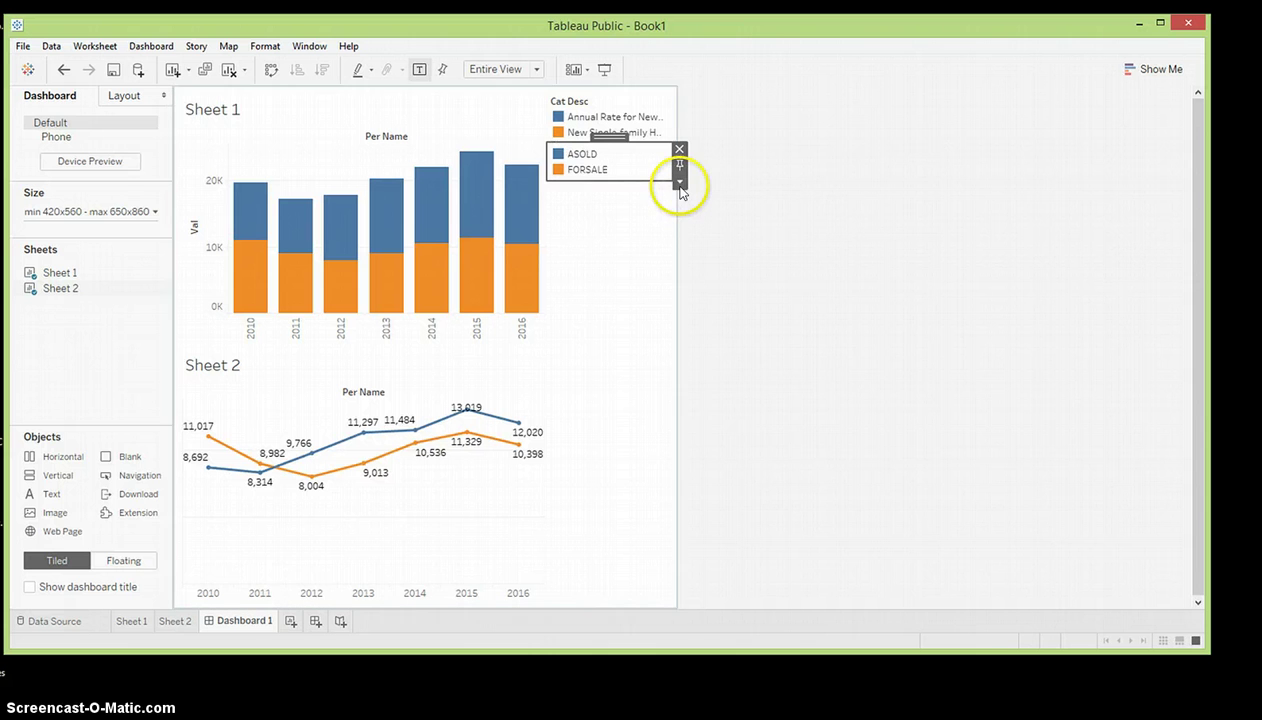
pyautogui.click(680, 181)
pyautogui.click(735, 428)
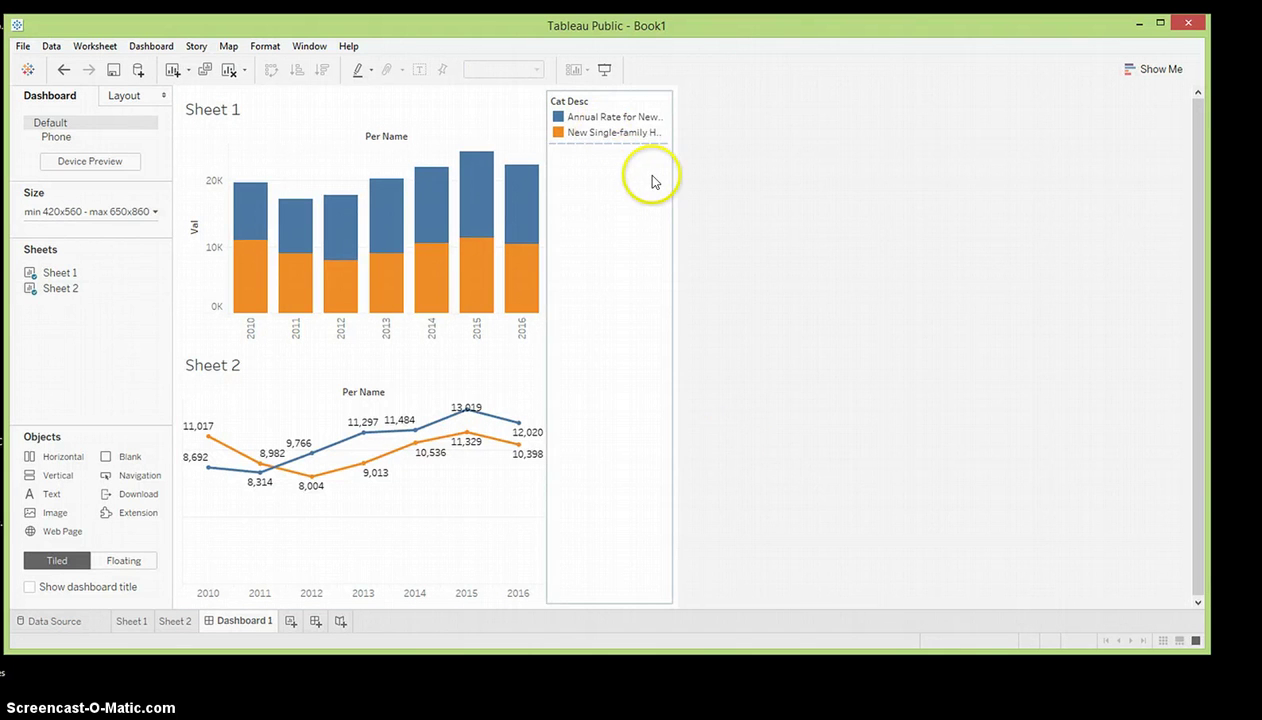
pyautogui.click(600, 135)
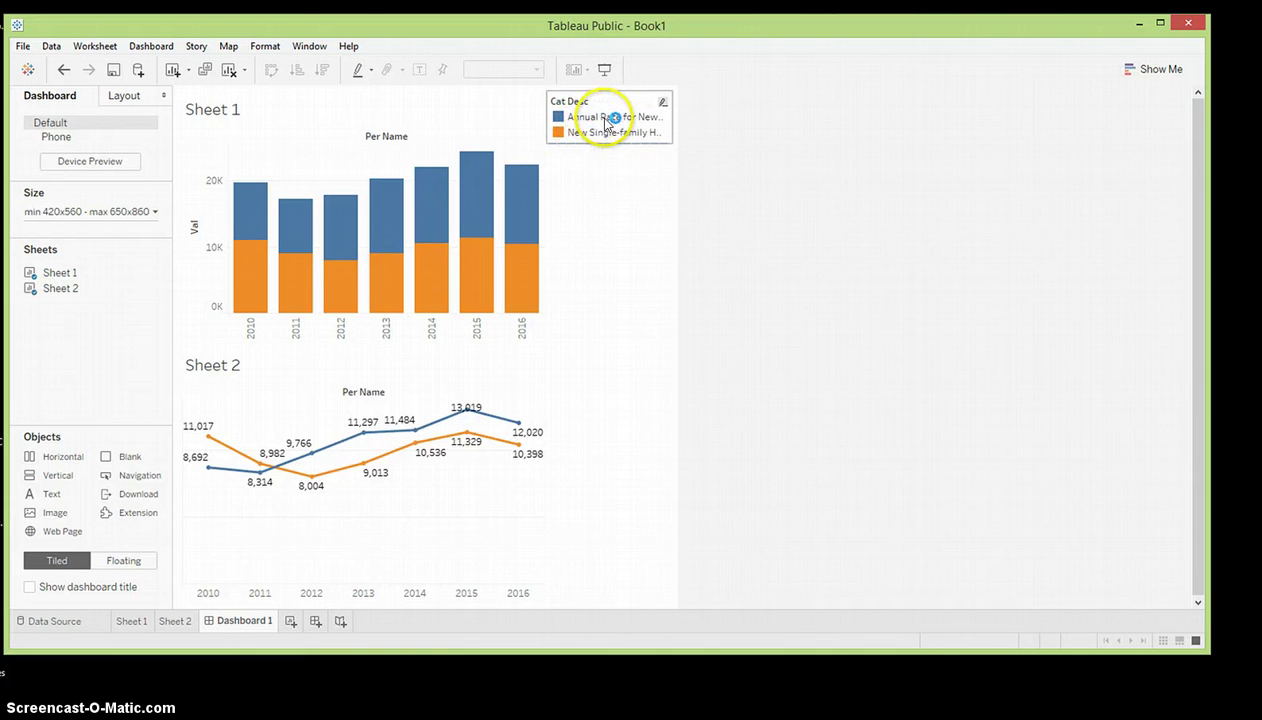
pyautogui.click(275, 377)
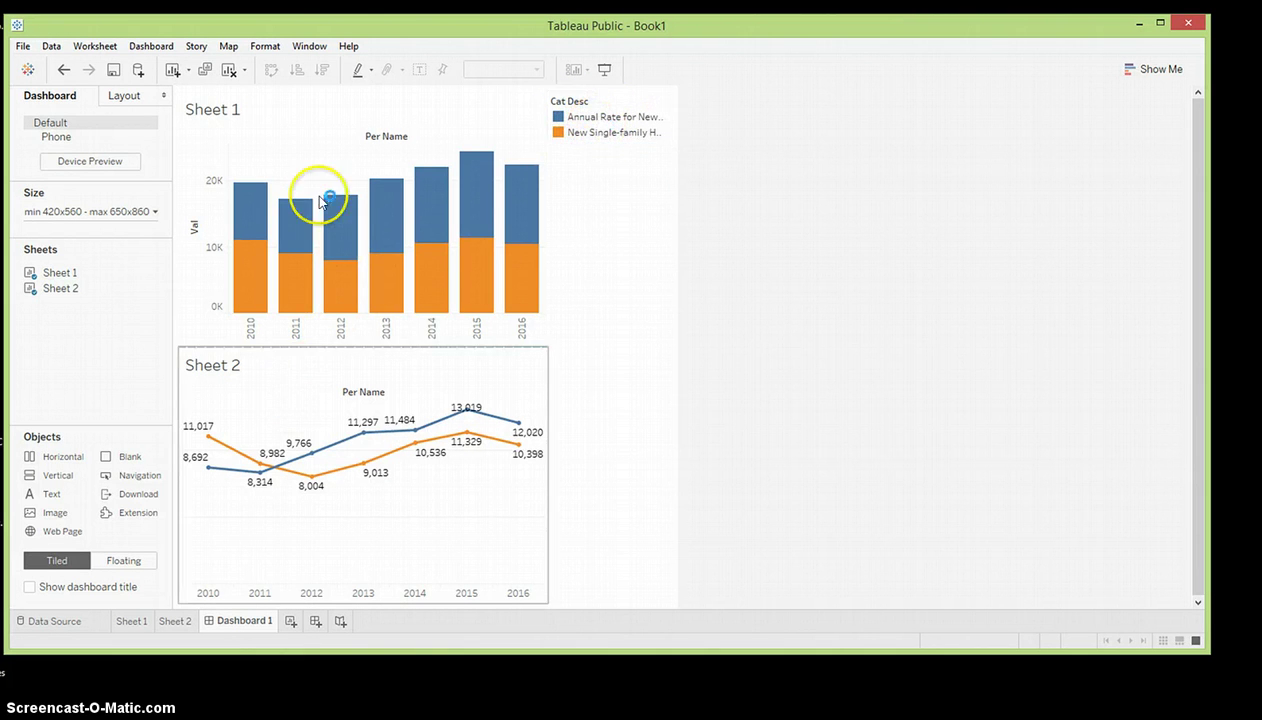
pyautogui.click(575, 136)
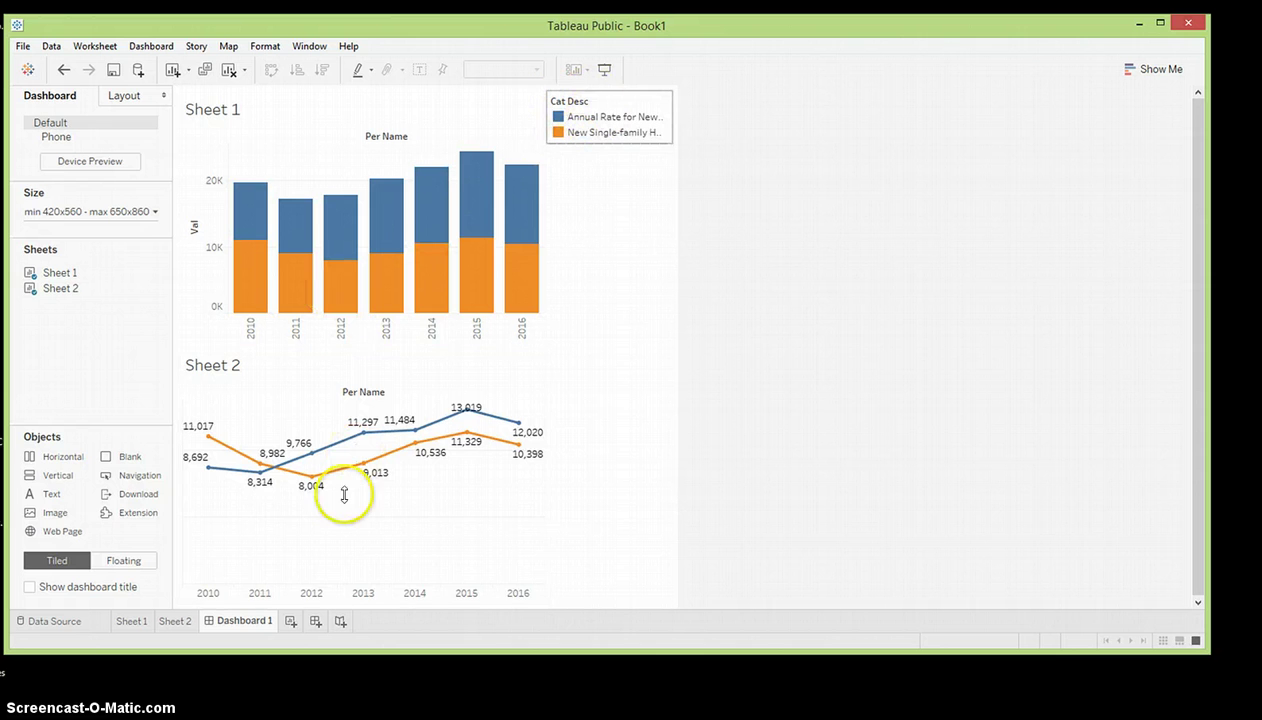
pyautogui.click(417, 498)
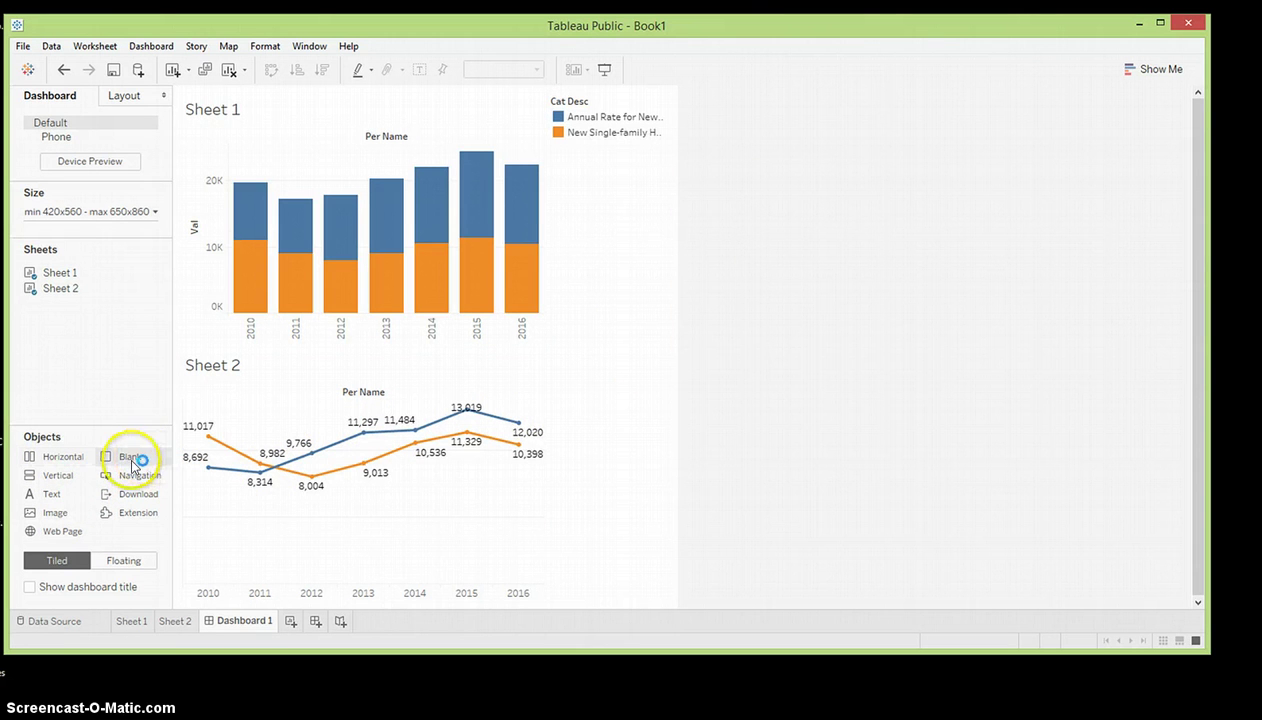
# - Add a Blank object below the Cat Desc legend on the dashboard and make it floating
pyautogui.moveTo(133, 463); pyautogui.dragTo(595, 413)
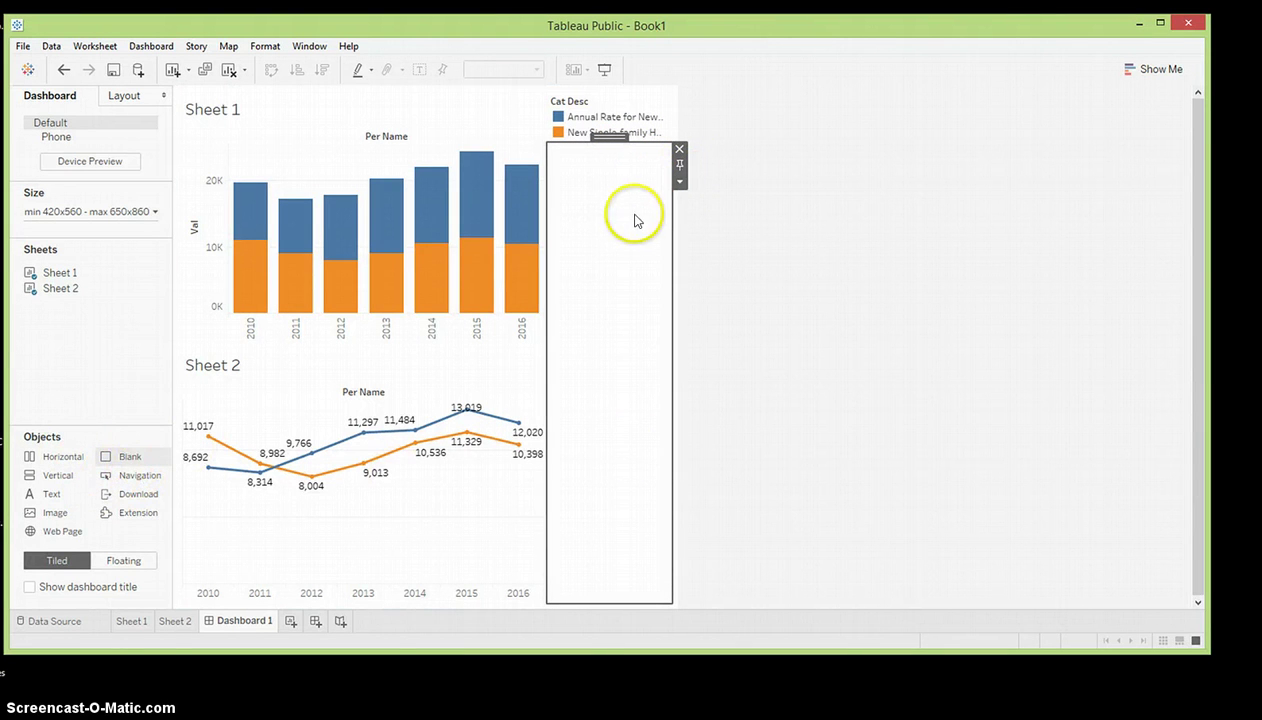
pyautogui.click(680, 182)
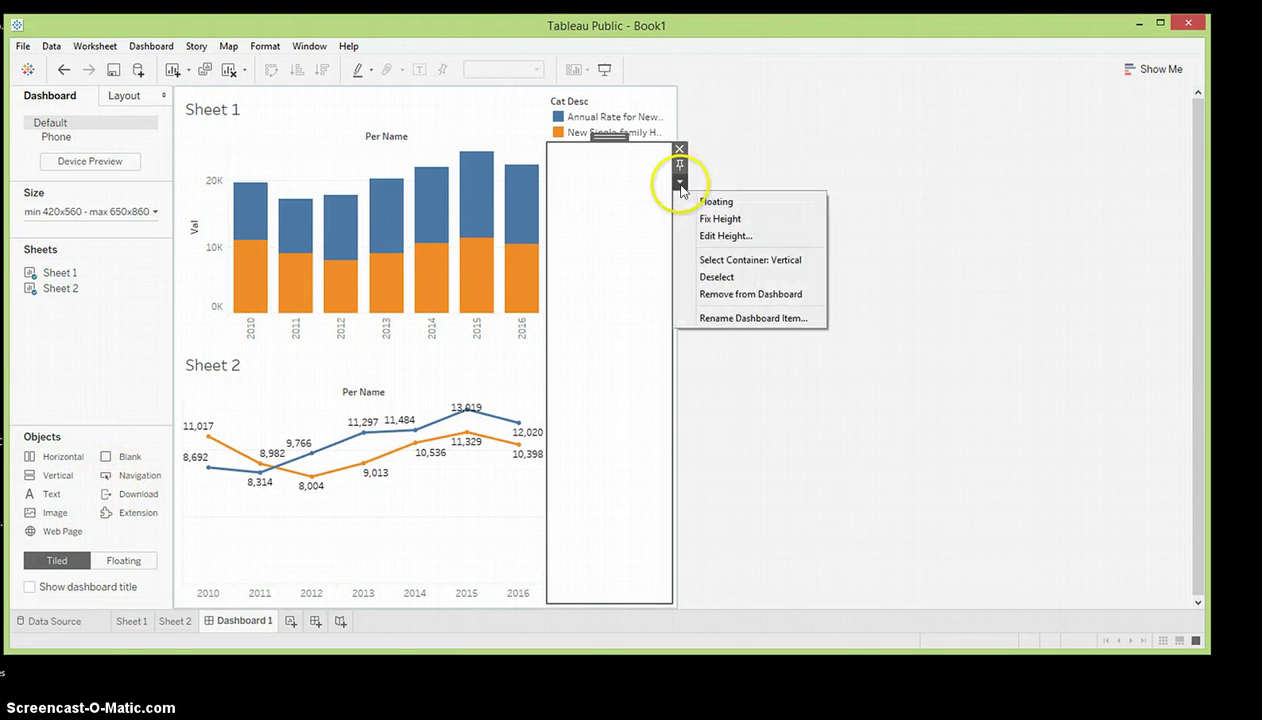
pyautogui.click(730, 204)
# - Resize the floating blank object into a wide box overlapping the 2015–2016 part of the Sheet 2 chart and extending beyond the dashboard's edge
pyautogui.moveTo(600, 172); pyautogui.dragTo(614, 247)
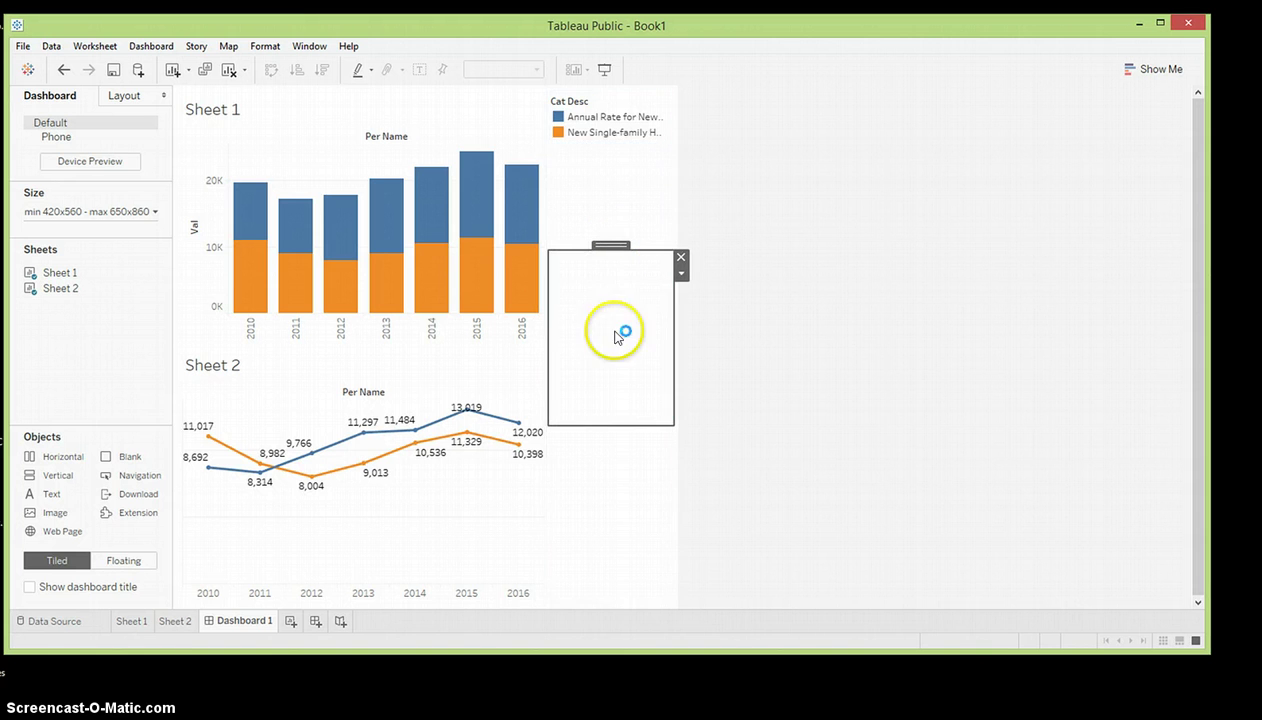
pyautogui.moveTo(630, 249); pyautogui.dragTo(631, 198)
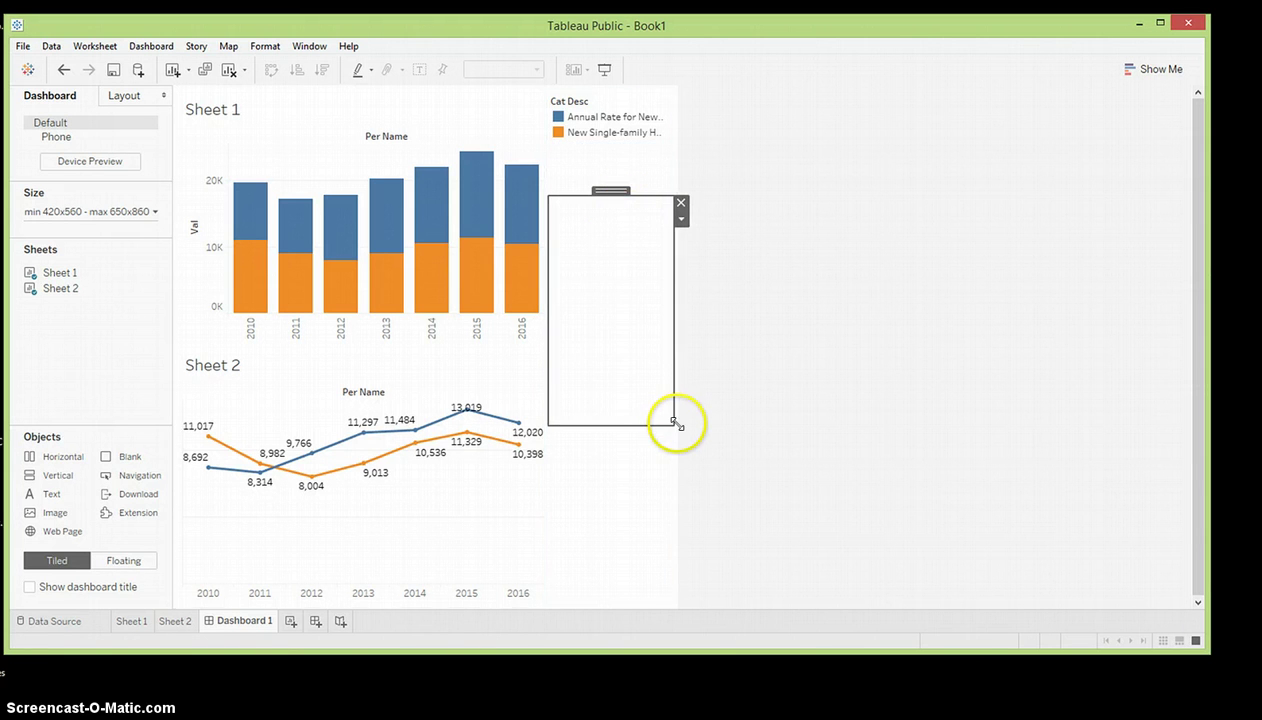
pyautogui.moveTo(674, 424); pyautogui.dragTo(676, 446)
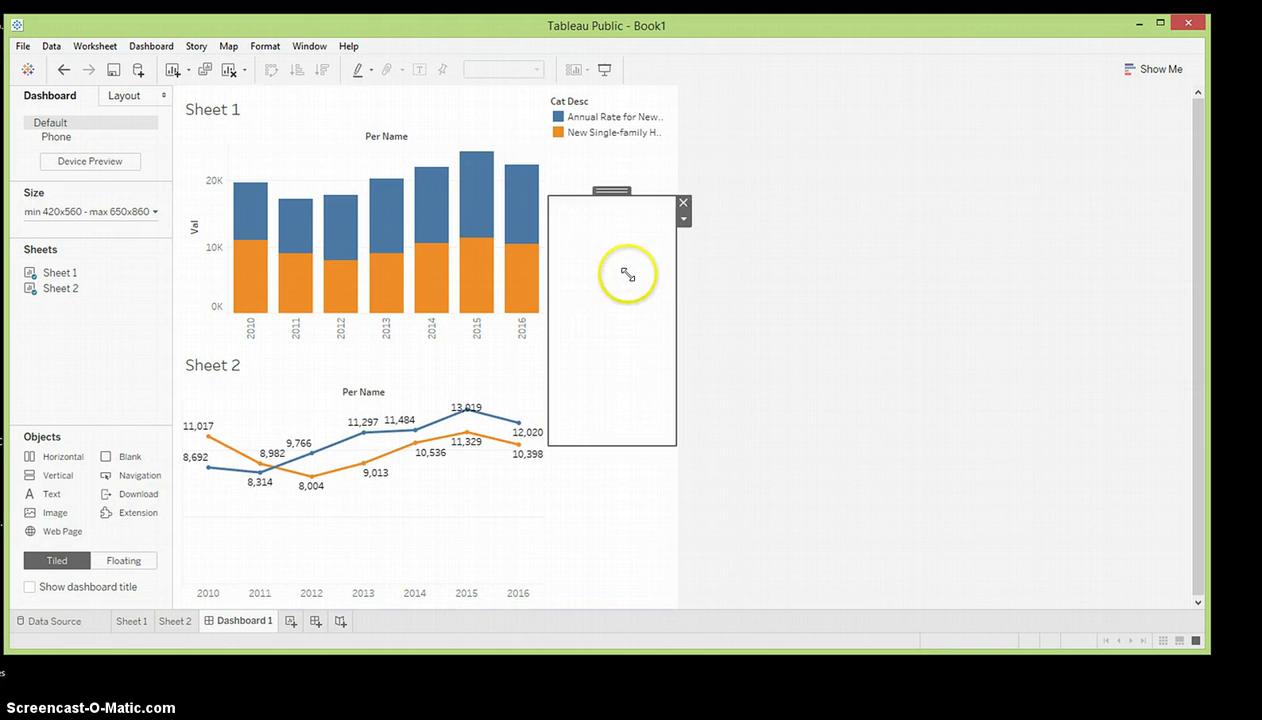
pyautogui.moveTo(625, 191)
pyautogui.mouseDown()
pyautogui.moveTo(639, 196)
pyautogui.moveTo(638, 170)
pyautogui.mouseUp()
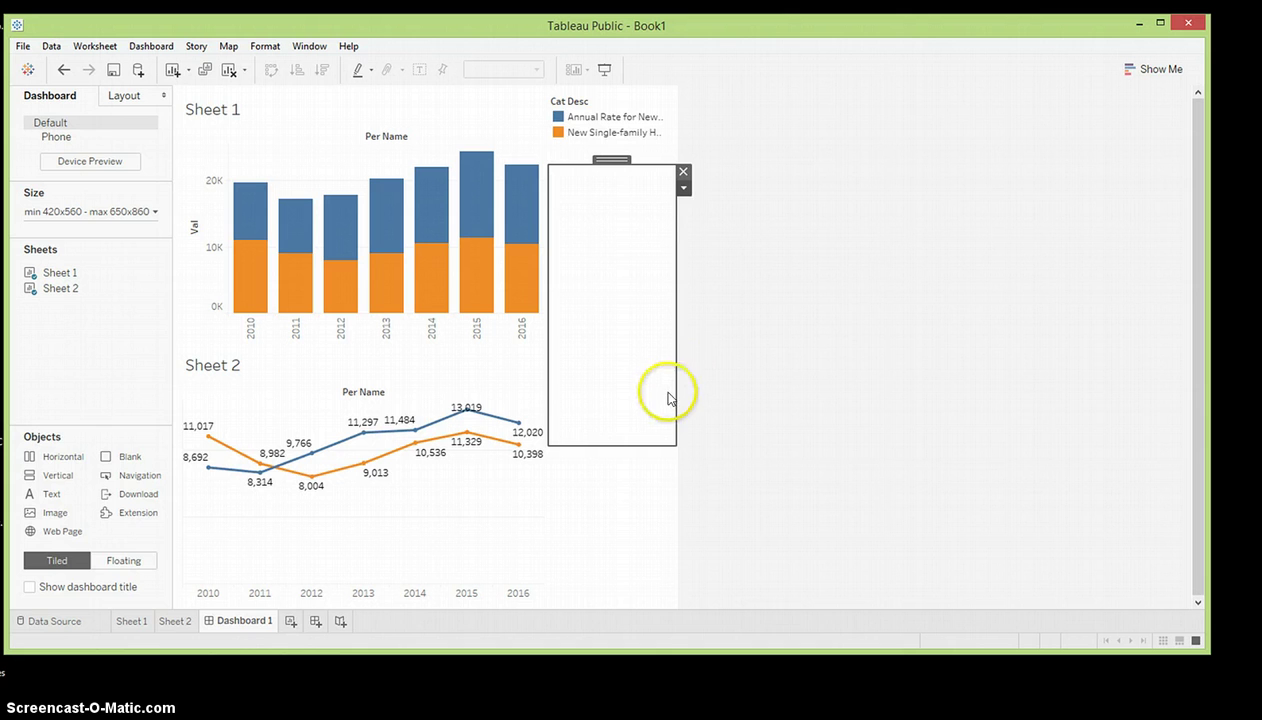
pyautogui.moveTo(674, 389); pyautogui.dragTo(850, 380)
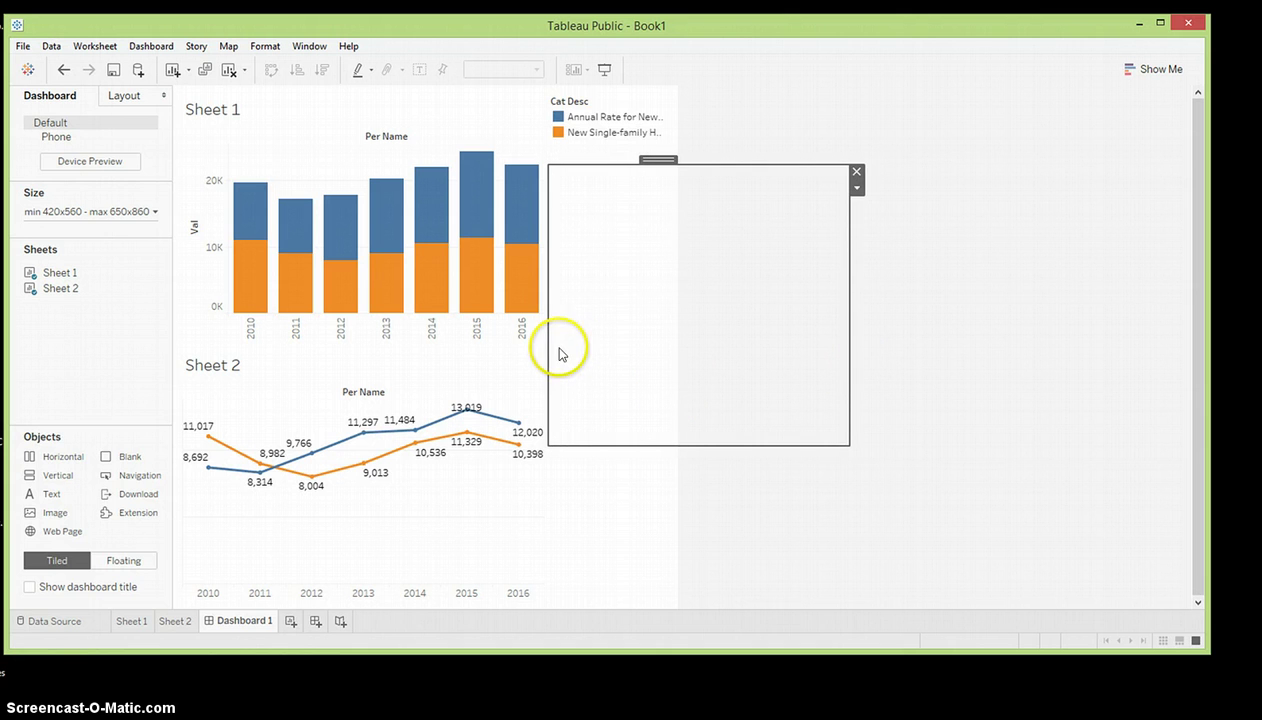
pyautogui.moveTo(550, 350); pyautogui.dragTo(451, 352)
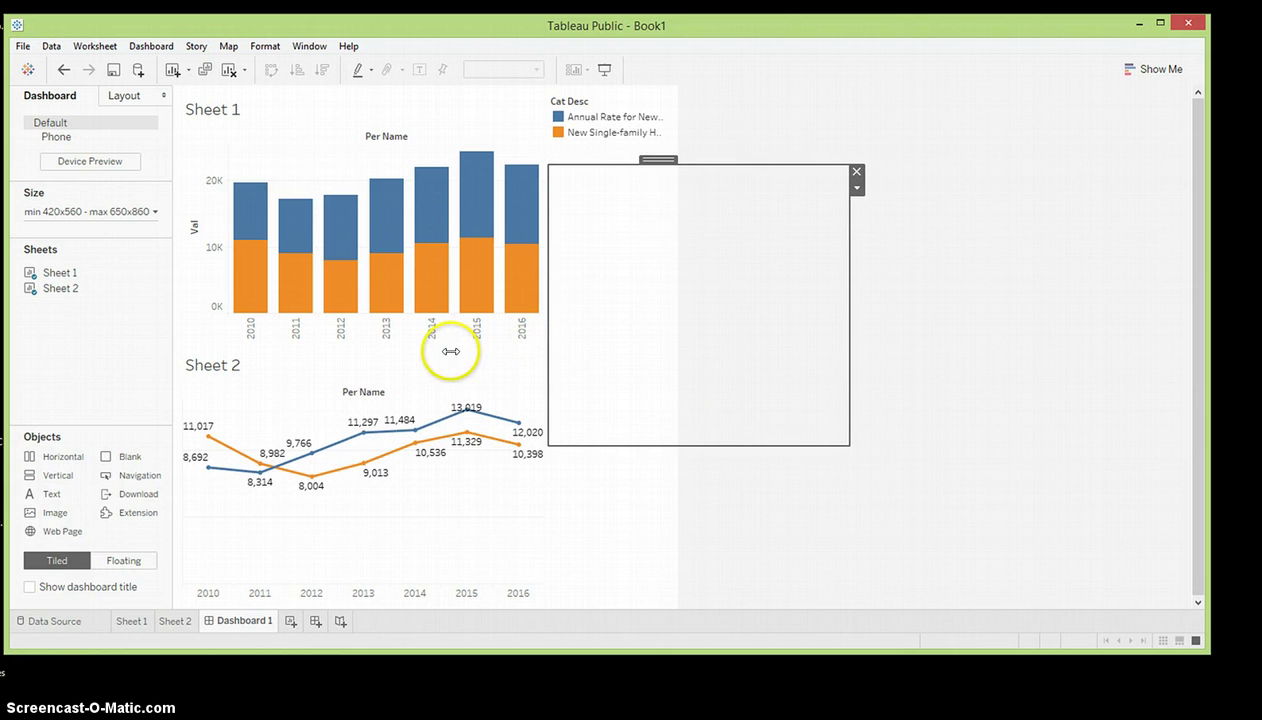
pyautogui.moveTo(679, 167); pyautogui.dragTo(670, 298)
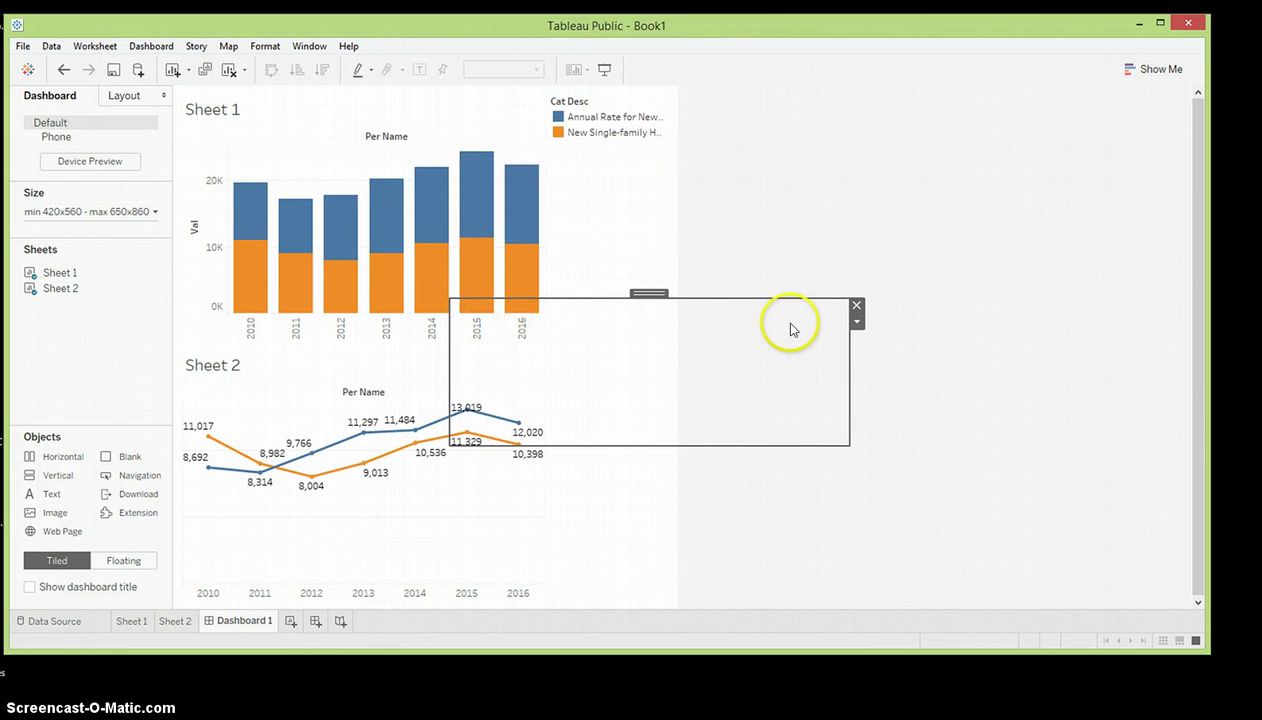
# - Turn off floating for the blank object and remove it from the dashboard
pyautogui.click(856, 322)
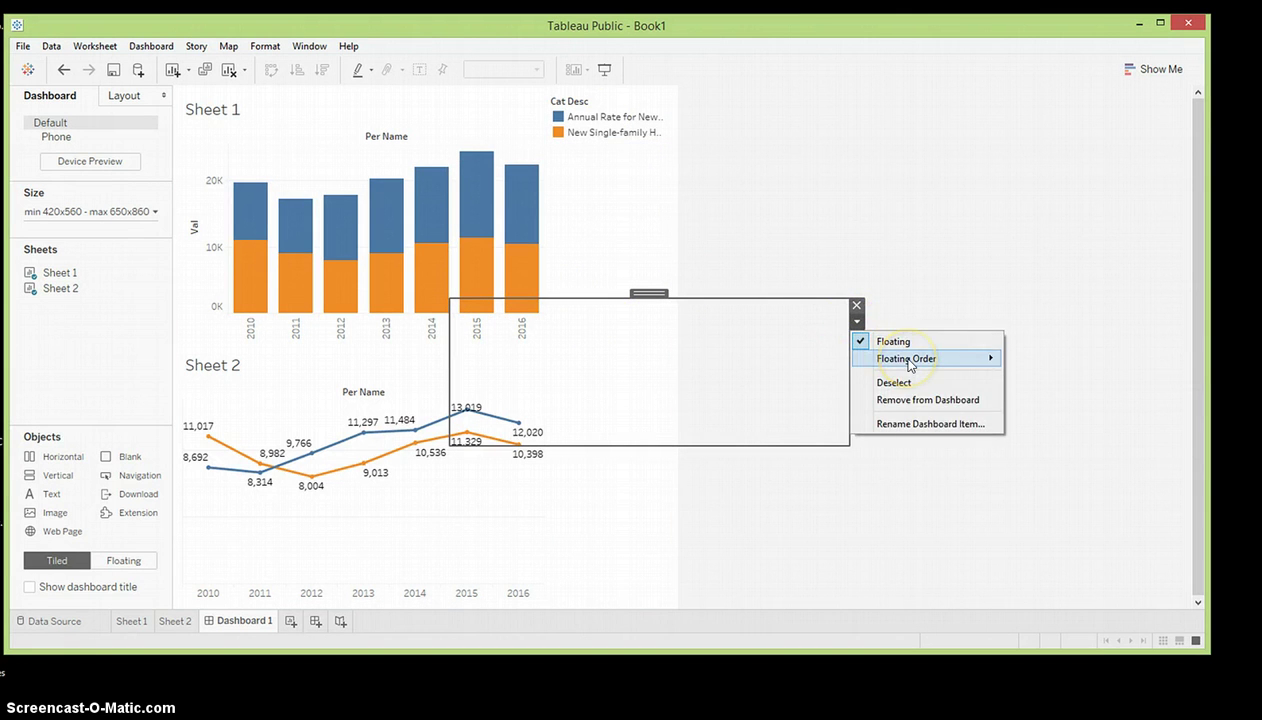
pyautogui.moveTo(910, 365)
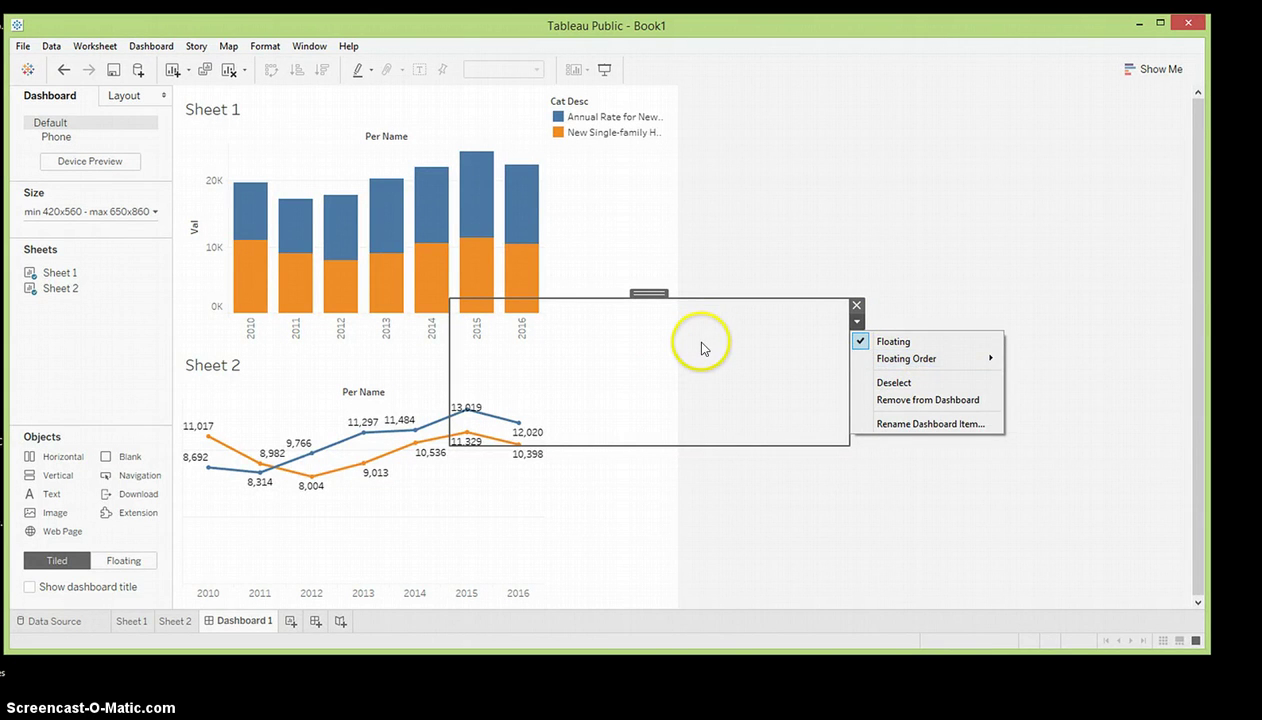
pyautogui.click(880, 341)
pyautogui.click(556, 117)
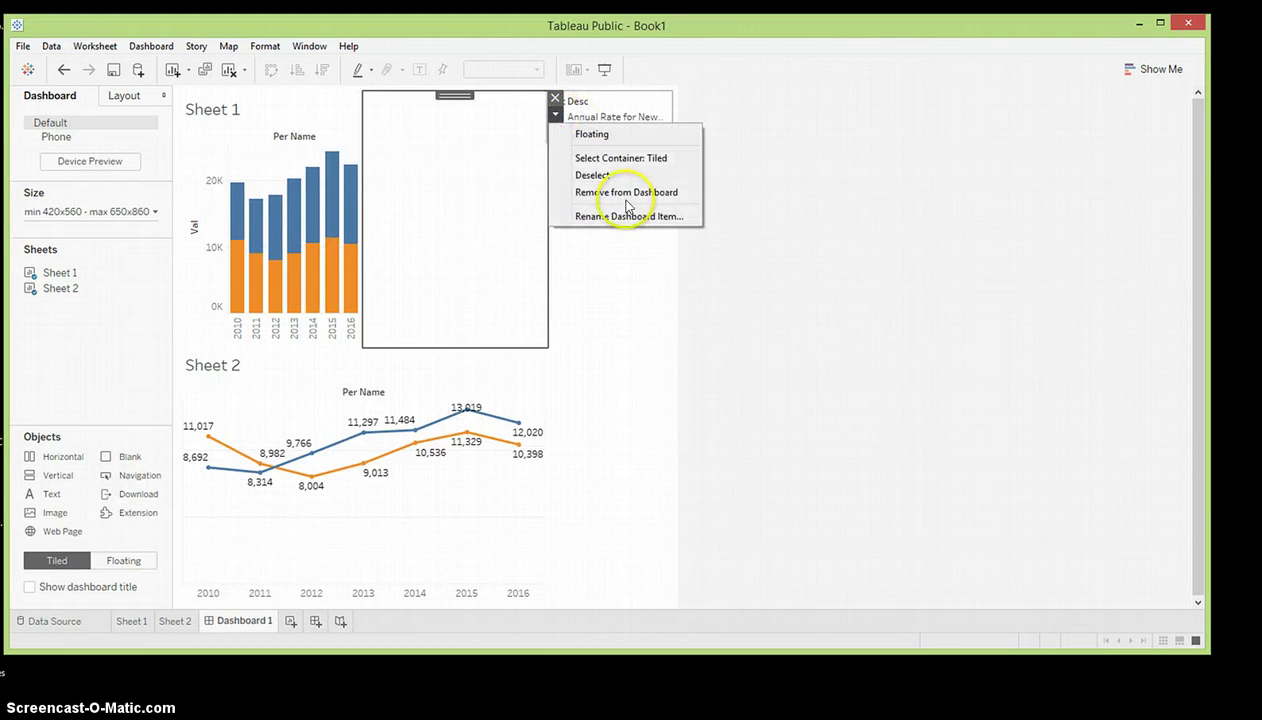
pyautogui.click(580, 160)
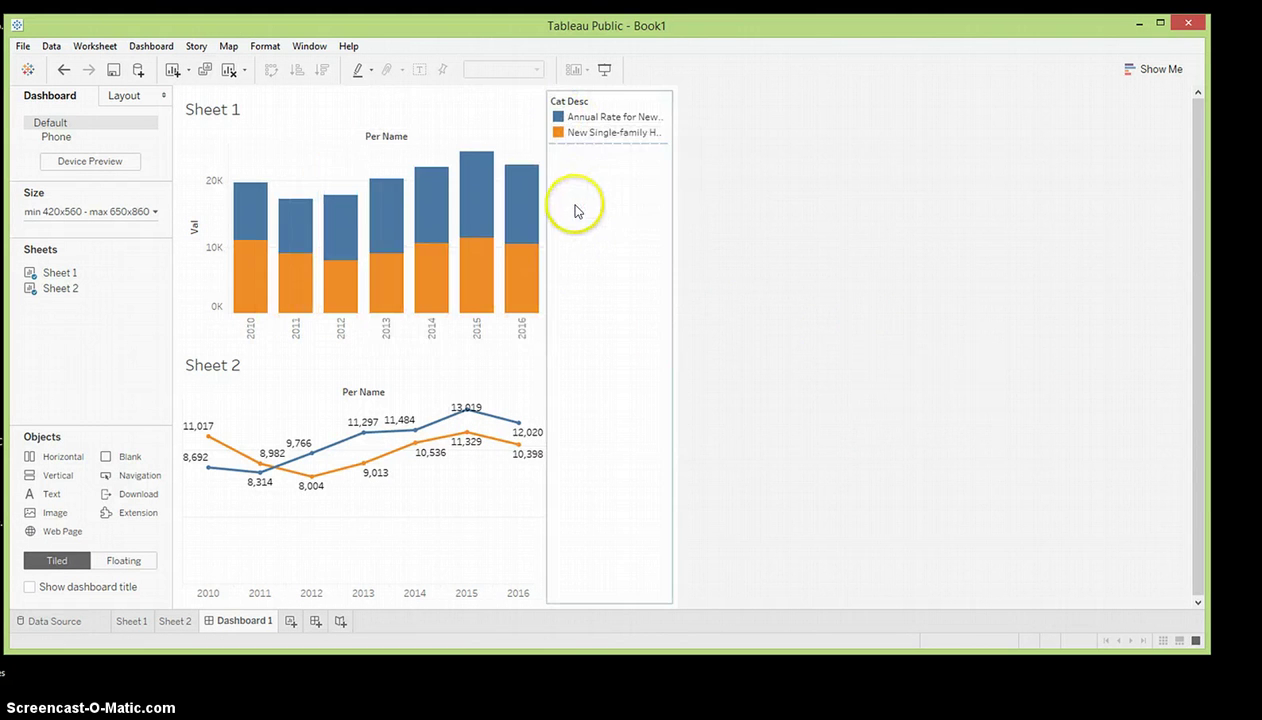
pyautogui.click(718, 352)
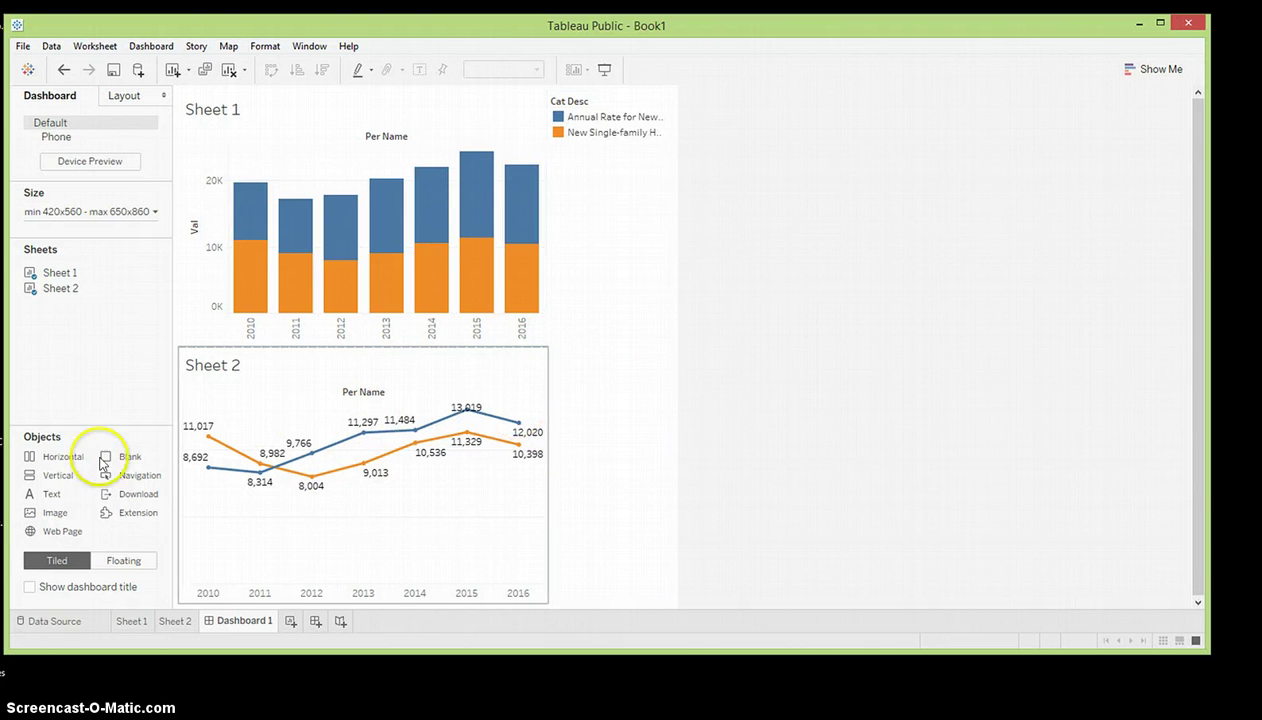
# - Make the vertical container holding the Cat Desc legend floating and shrink its height to fit above the Sheet 1 bars
pyautogui.click(343, 310)
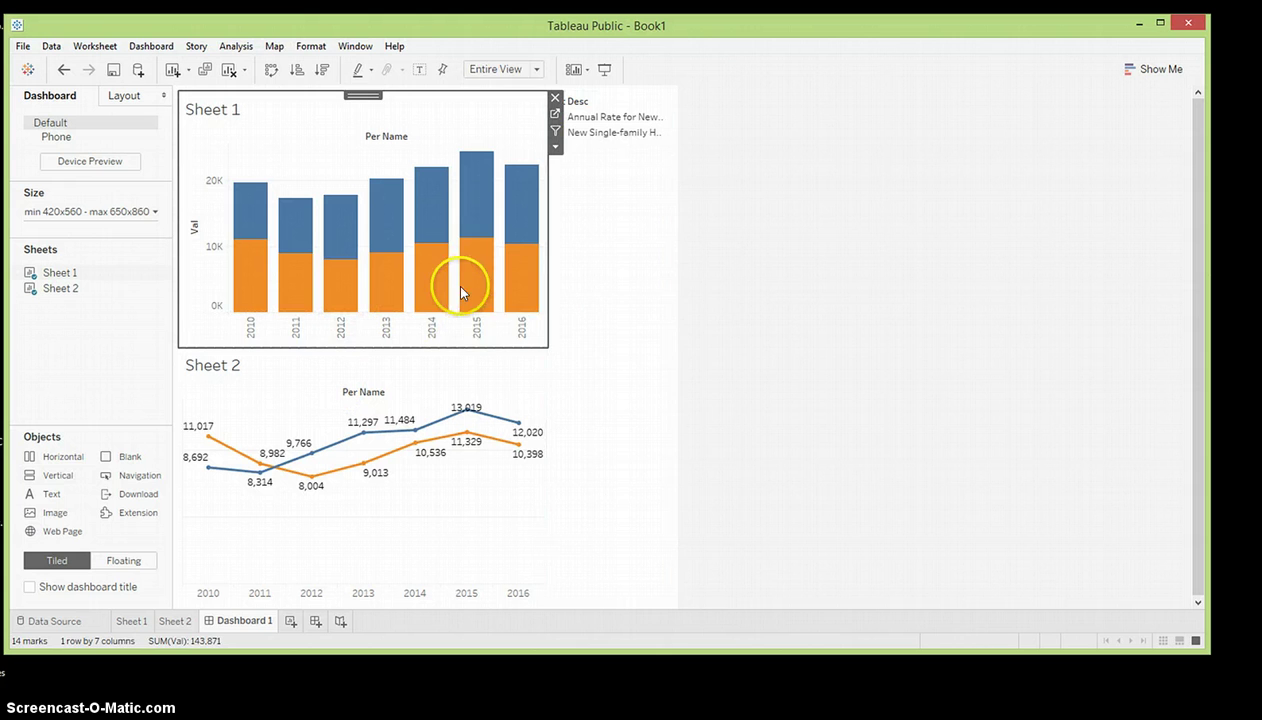
pyautogui.click(625, 262)
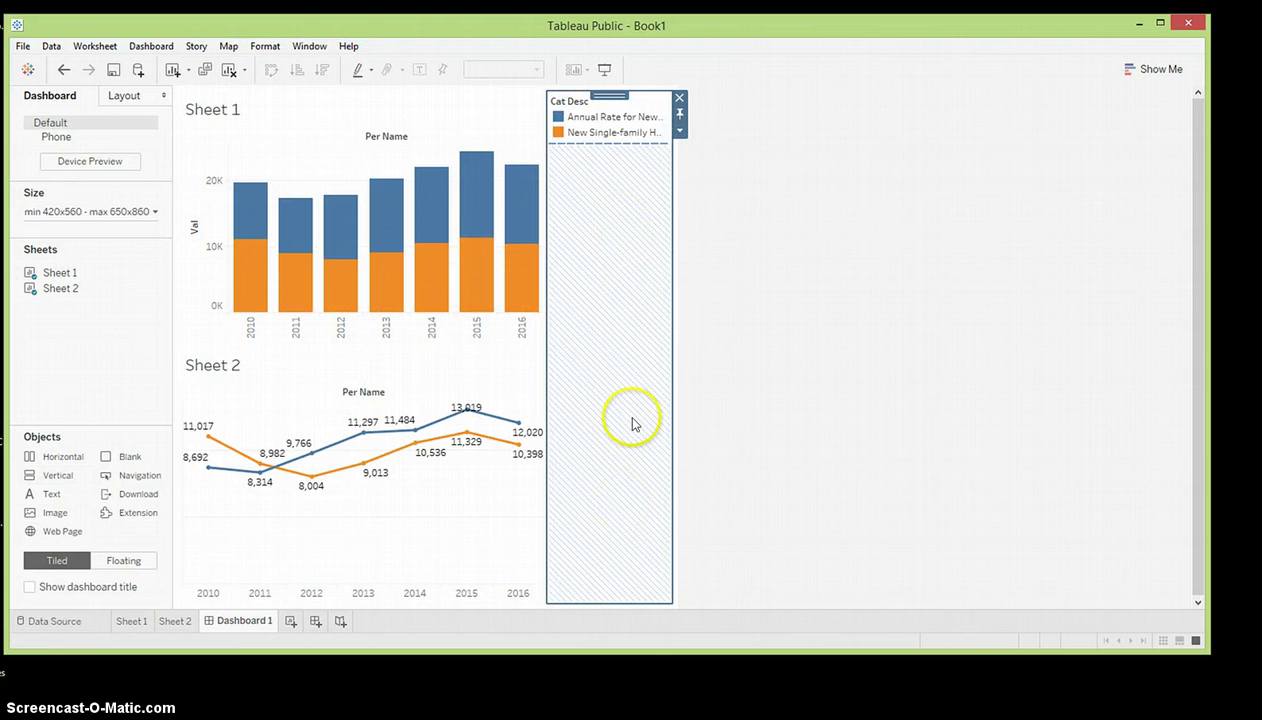
pyautogui.click(680, 130)
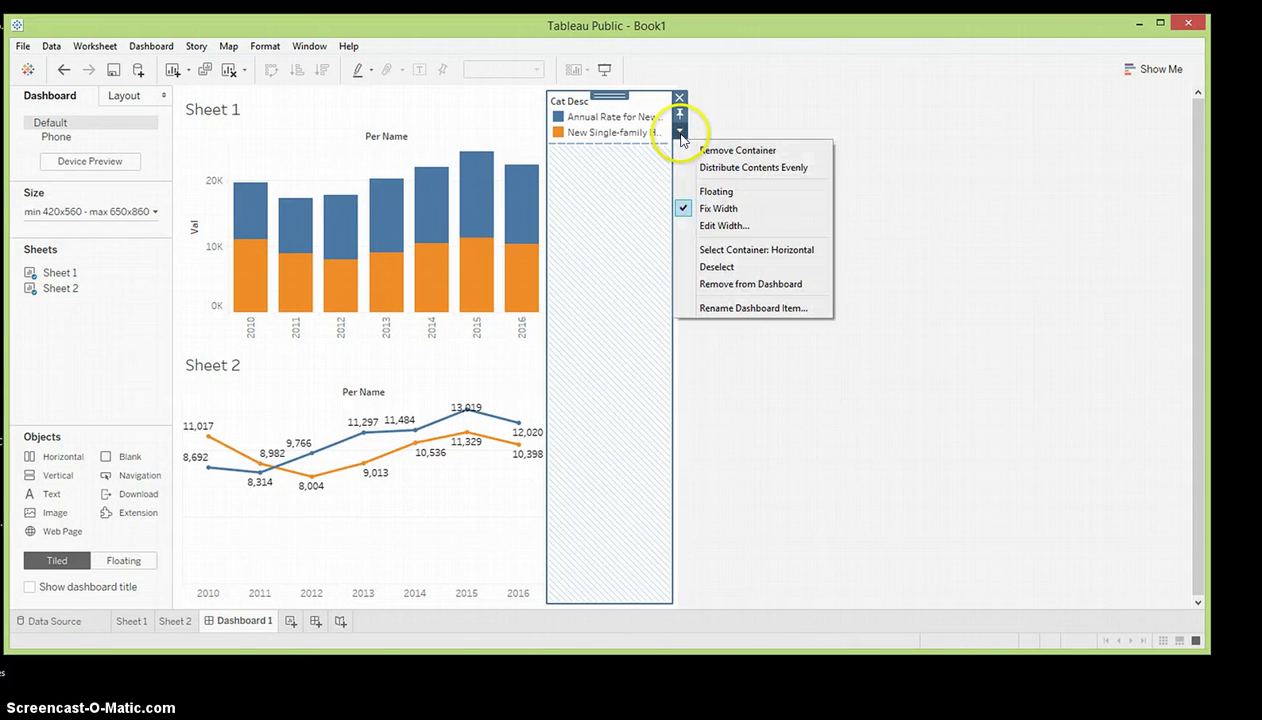
pyautogui.click(714, 194)
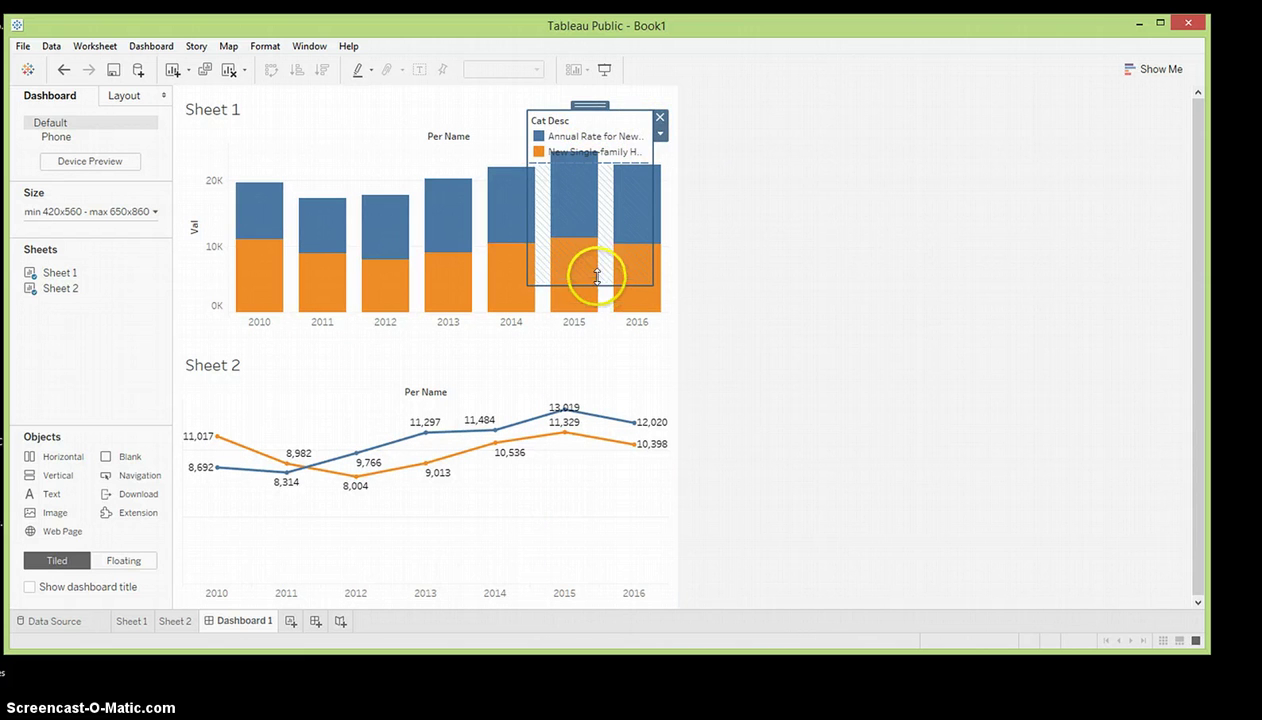
pyautogui.moveTo(596, 276); pyautogui.dragTo(571, 143)
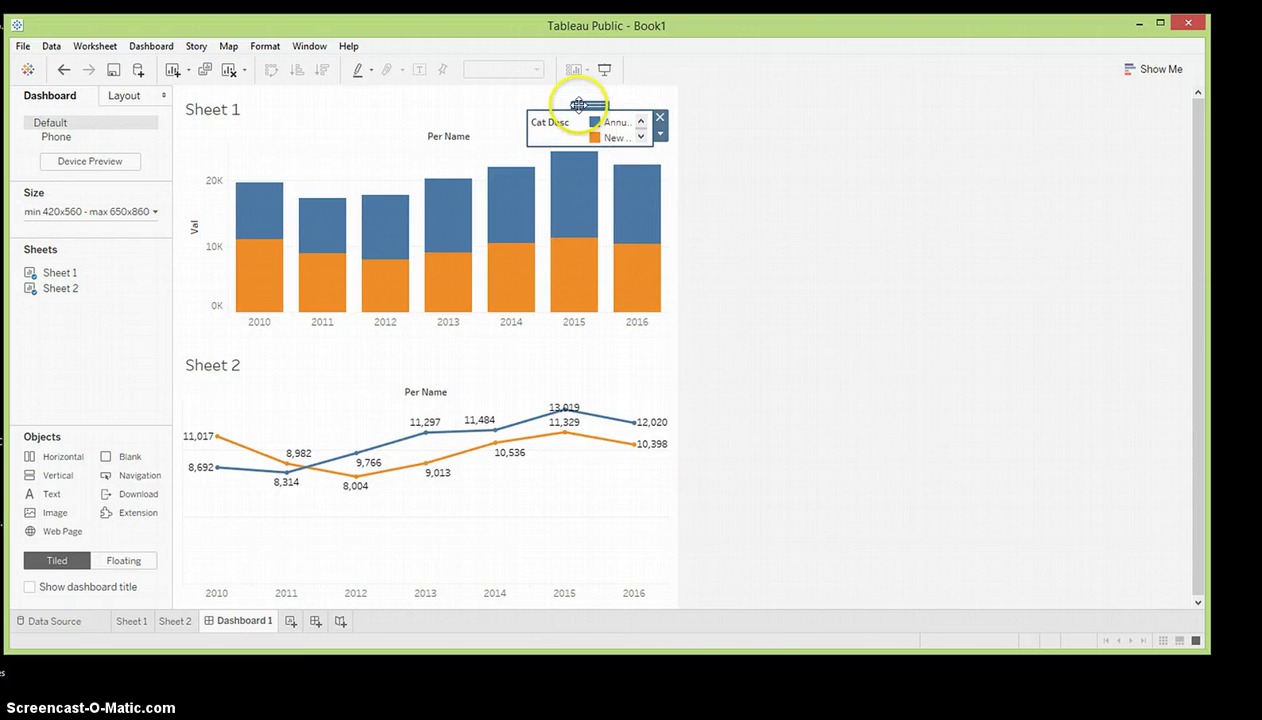
pyautogui.click(659, 117)
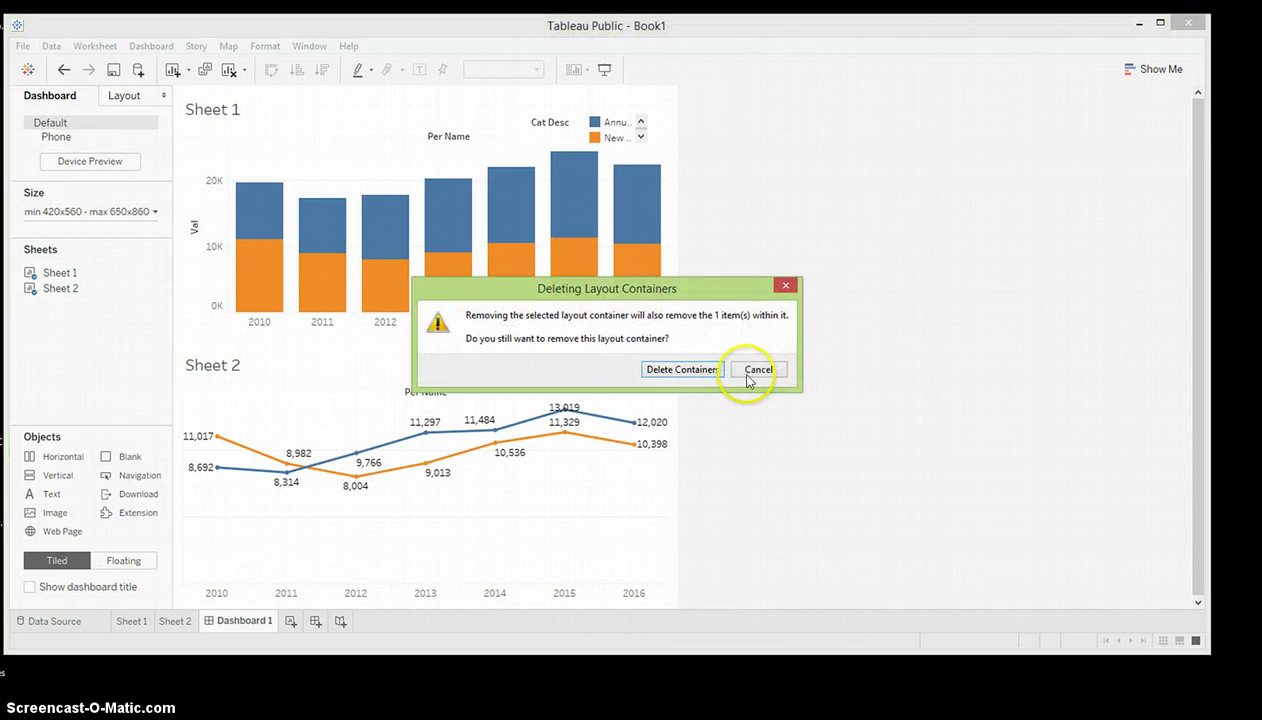
pyautogui.click(757, 370)
# - Make the Cat Desc legend floating and position it above the bars of the Sheet 1 chart
pyautogui.click(563, 118)
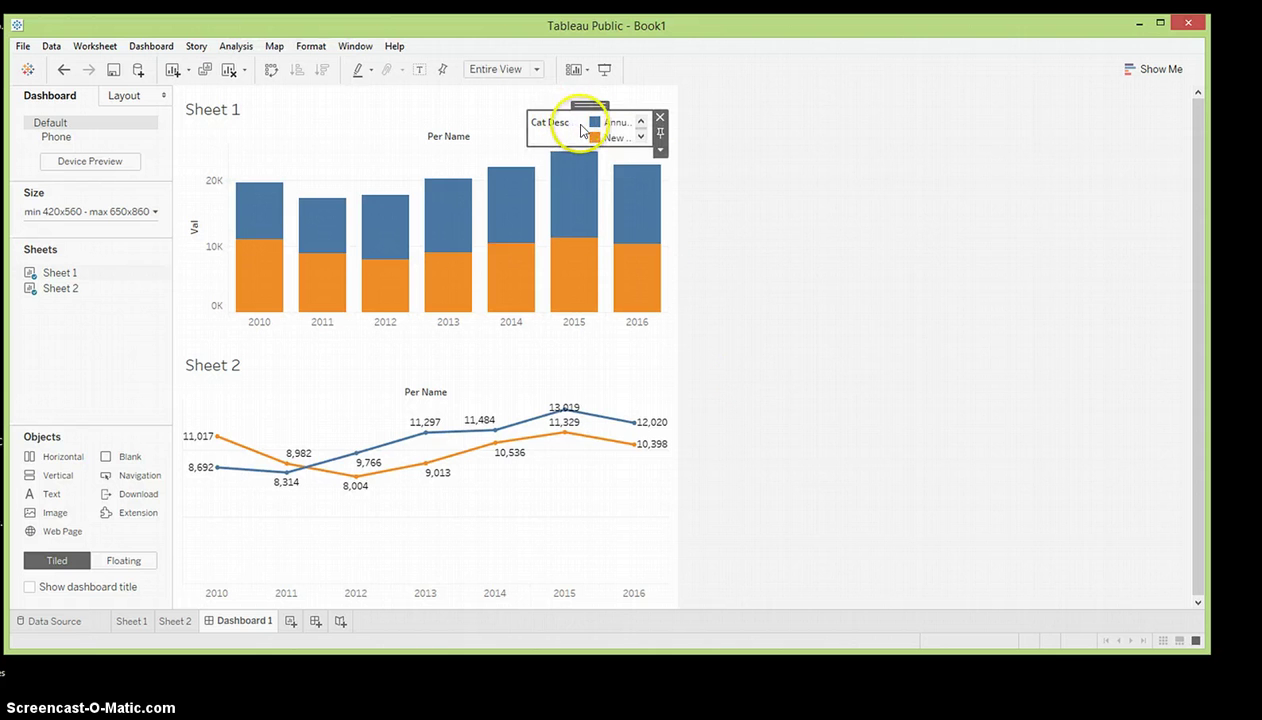
pyautogui.click(658, 152)
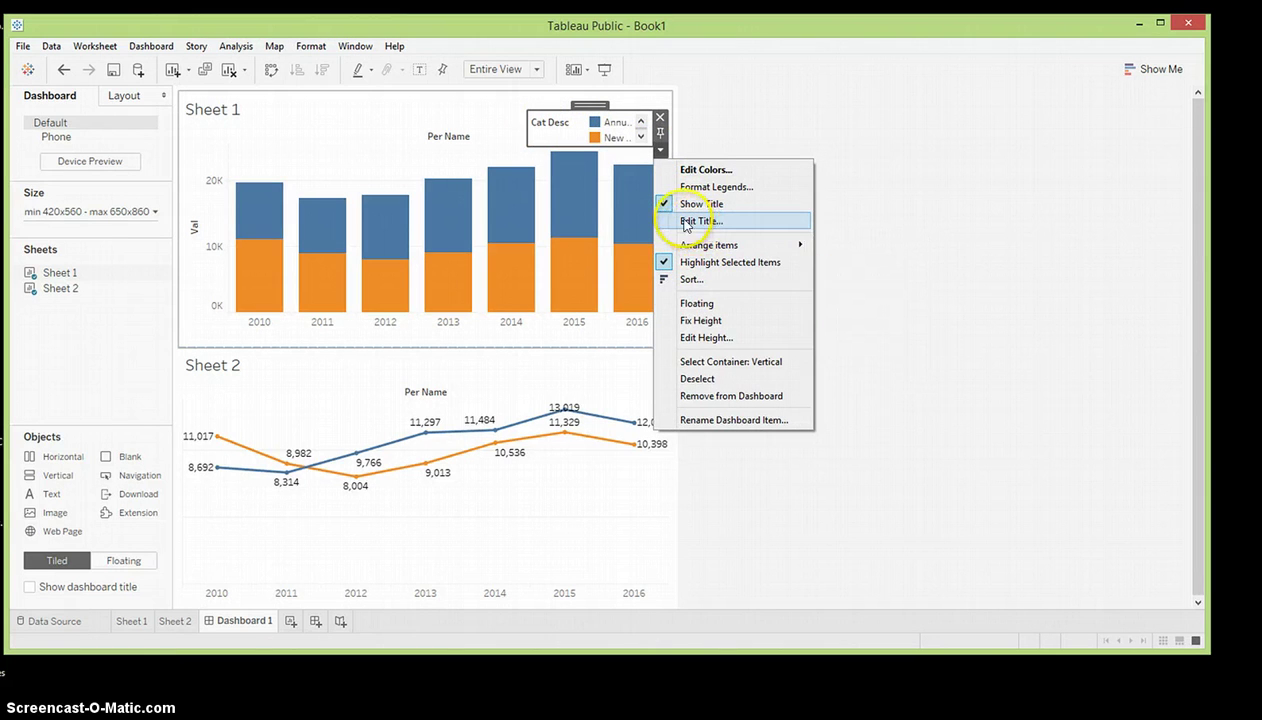
pyautogui.click(710, 303)
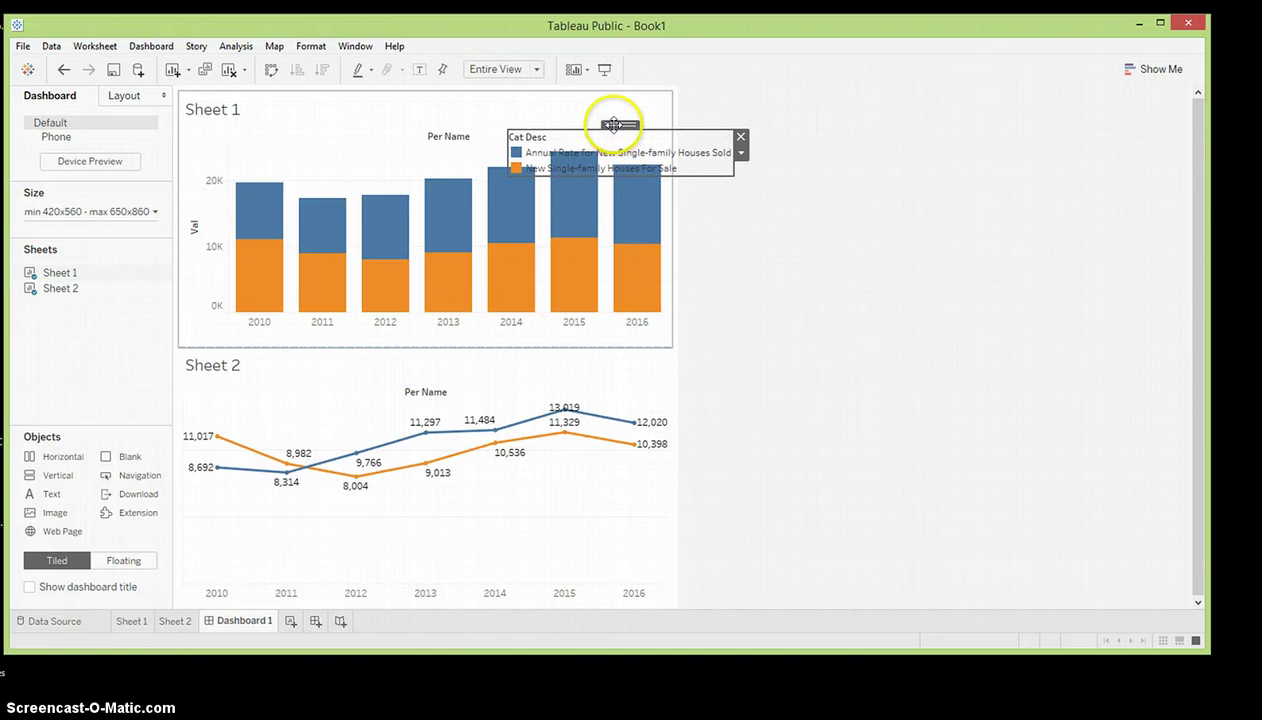
pyautogui.moveTo(613, 124); pyautogui.dragTo(480, 139)
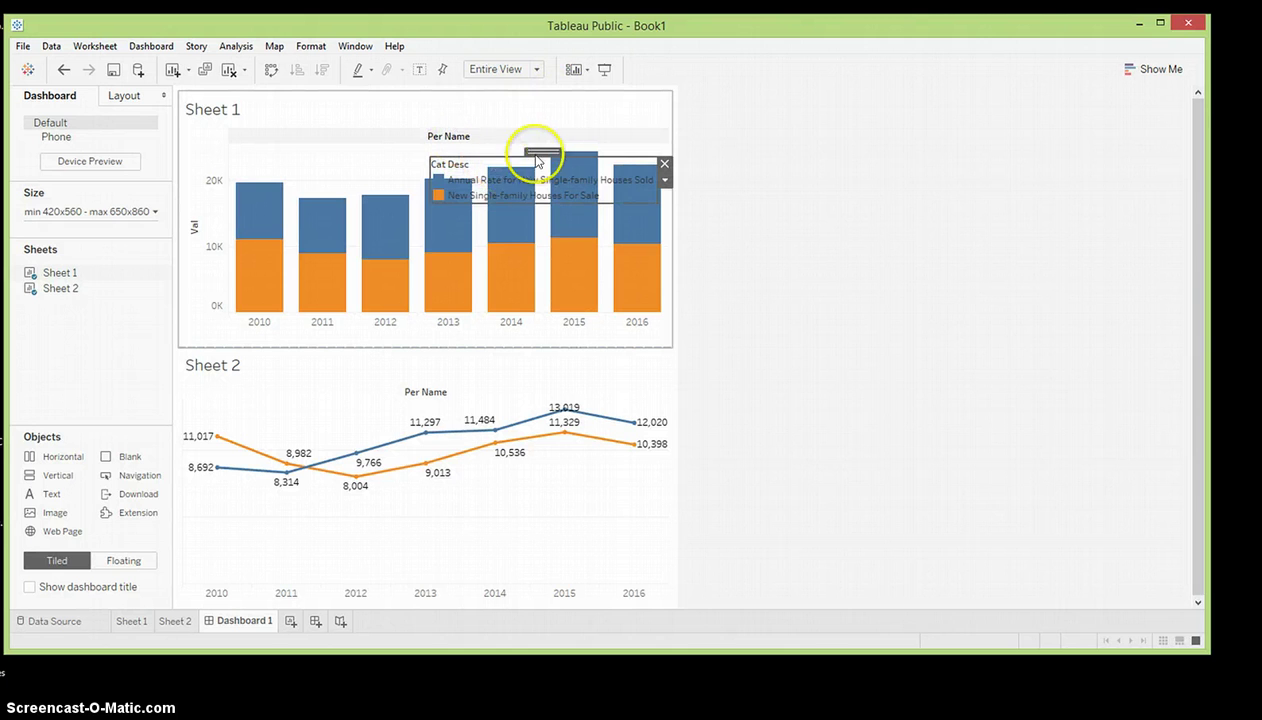
pyautogui.moveTo(556, 130); pyautogui.dragTo(444, 118)
pyautogui.click(442, 122)
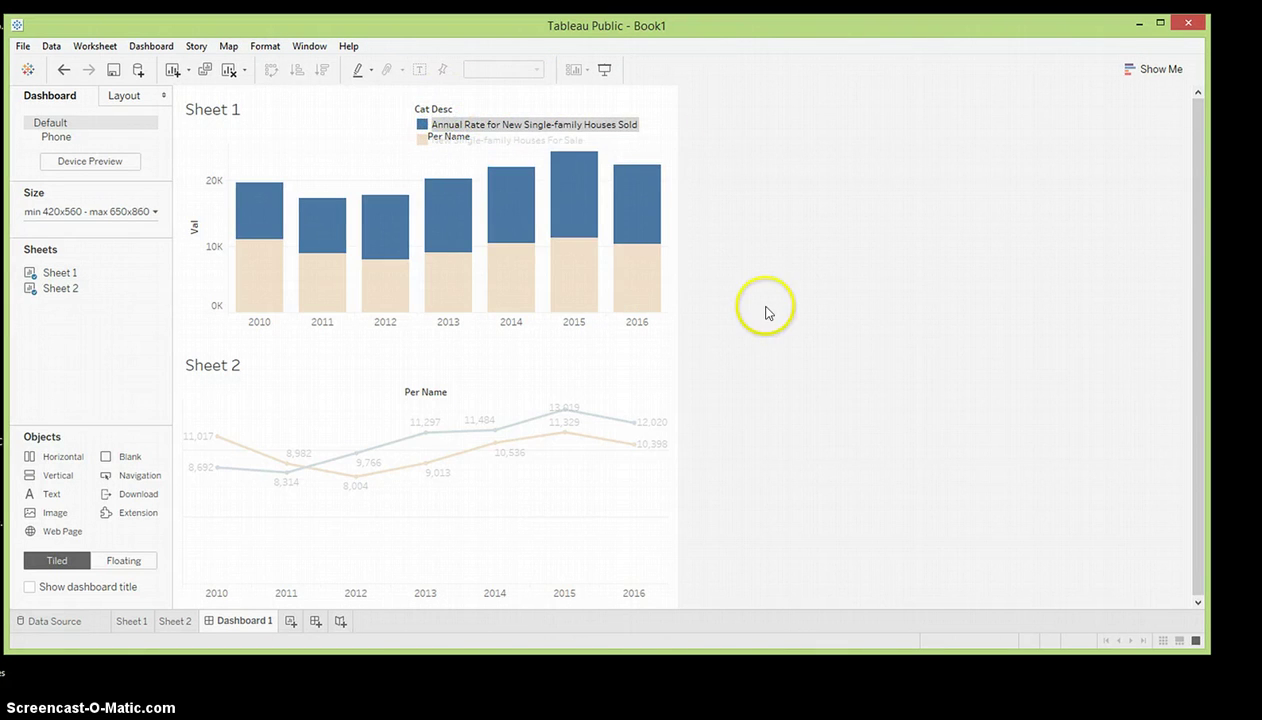
pyautogui.click(445, 131)
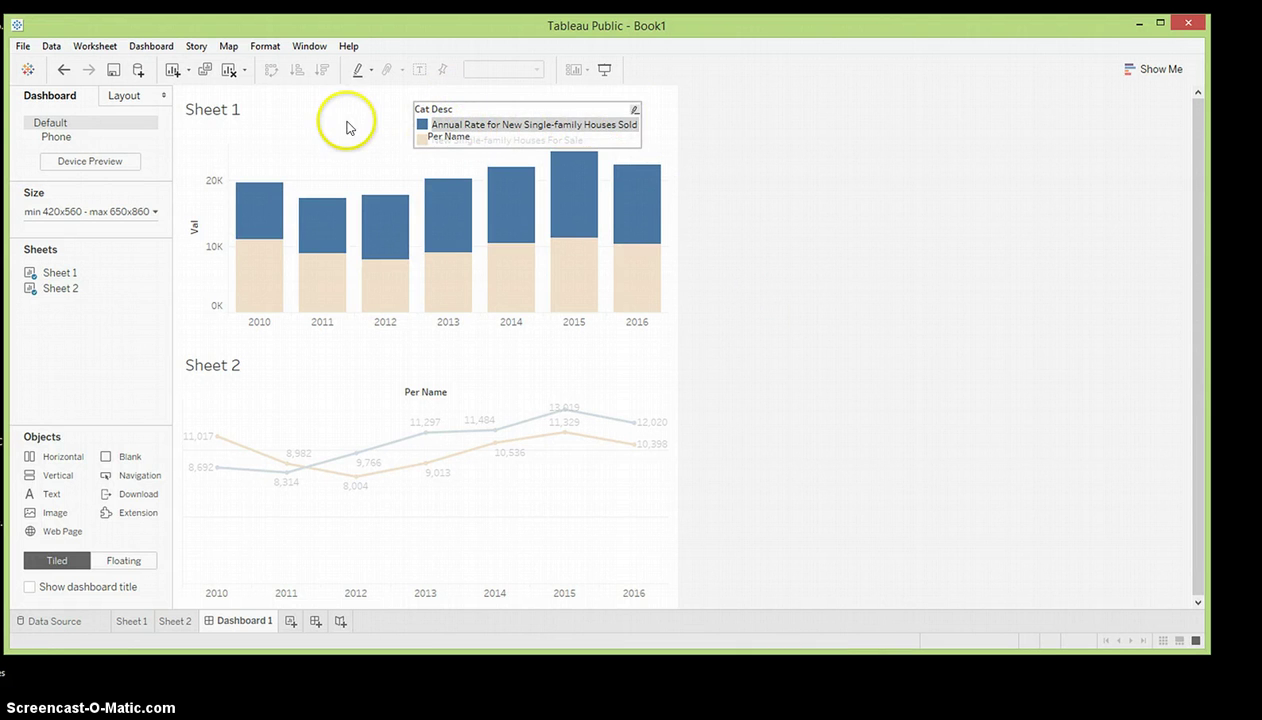
pyautogui.click(348, 127)
# - Turn off floating for the Cat Desc legend and narrow its column so the Sheet 1 chart becomes wider
pyautogui.click(556, 130)
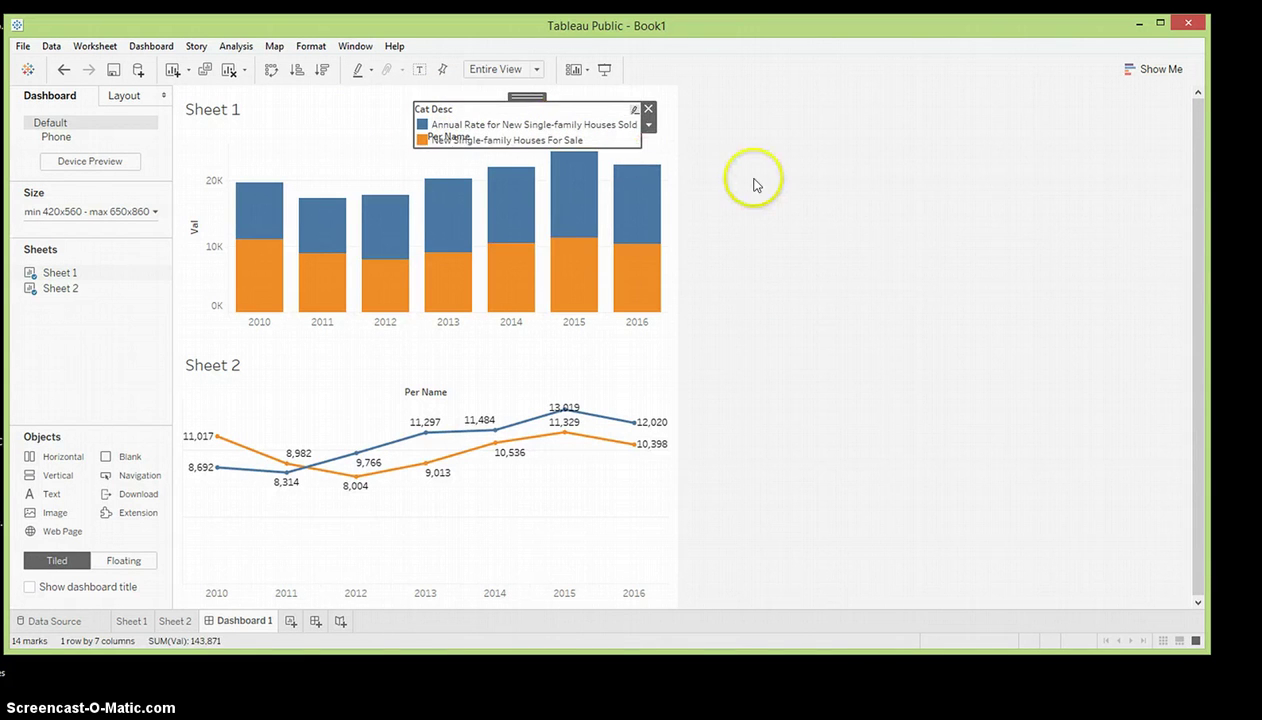
pyautogui.click(649, 125)
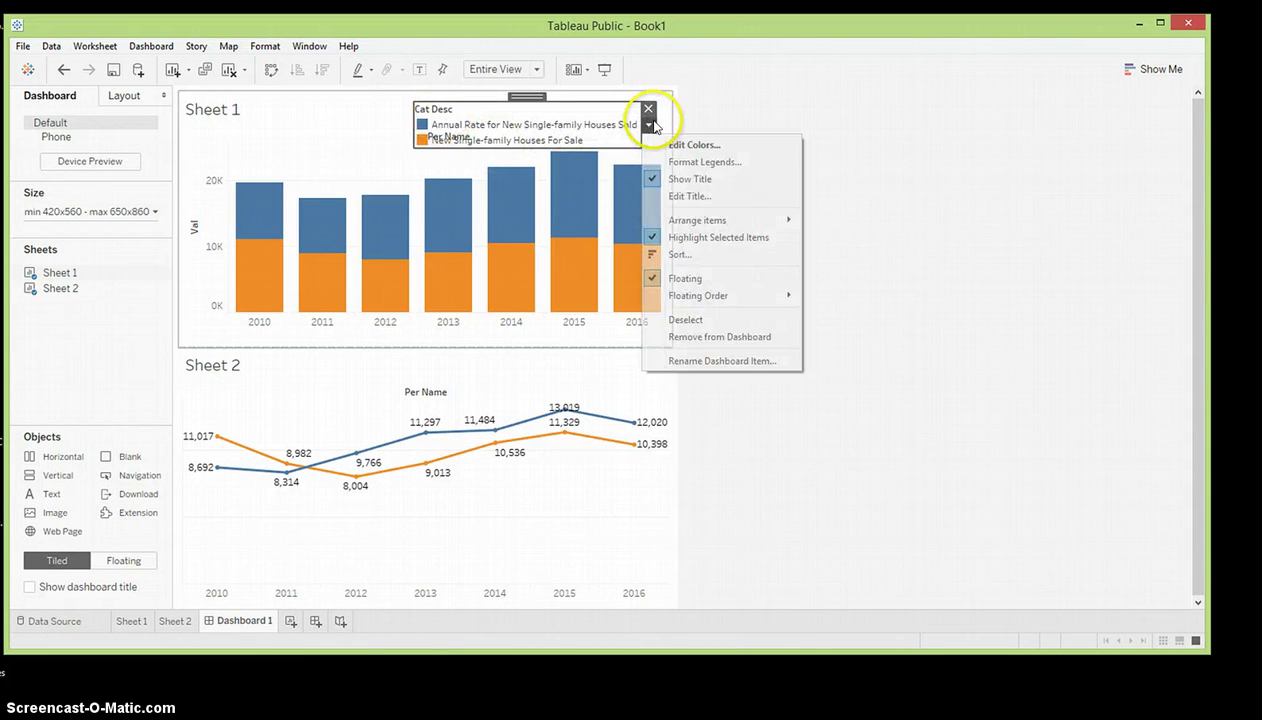
pyautogui.click(686, 279)
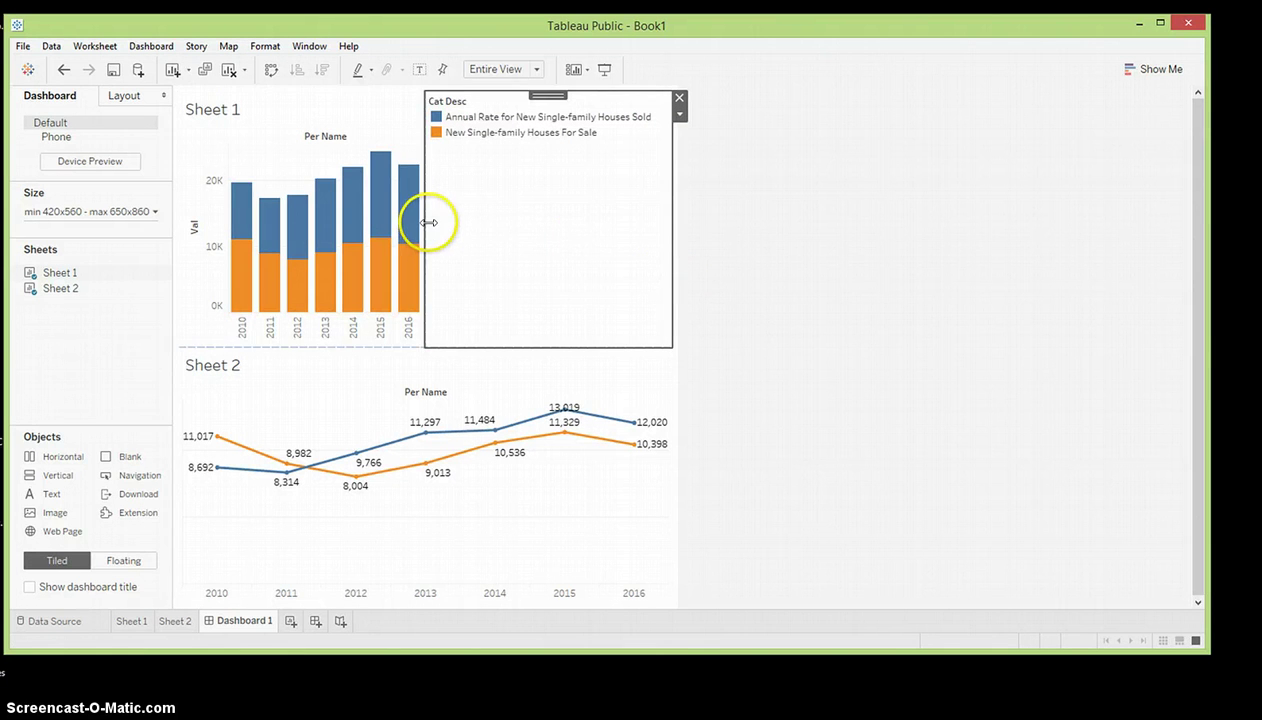
pyautogui.moveTo(420, 229); pyautogui.dragTo(618, 222)
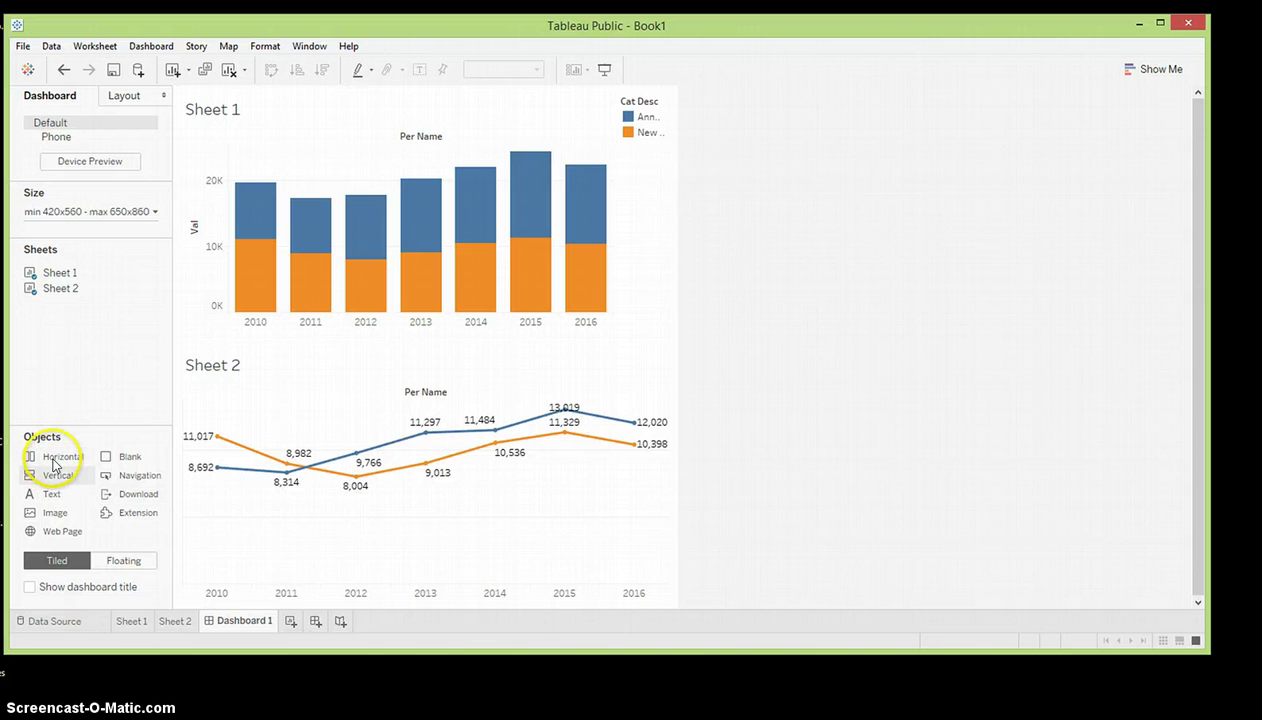
# - Place a Horizontal container in the legend's column beside Sheet 1, with the Cat Desc legend above it
pyautogui.moveTo(55, 462); pyautogui.dragTo(555, 388)
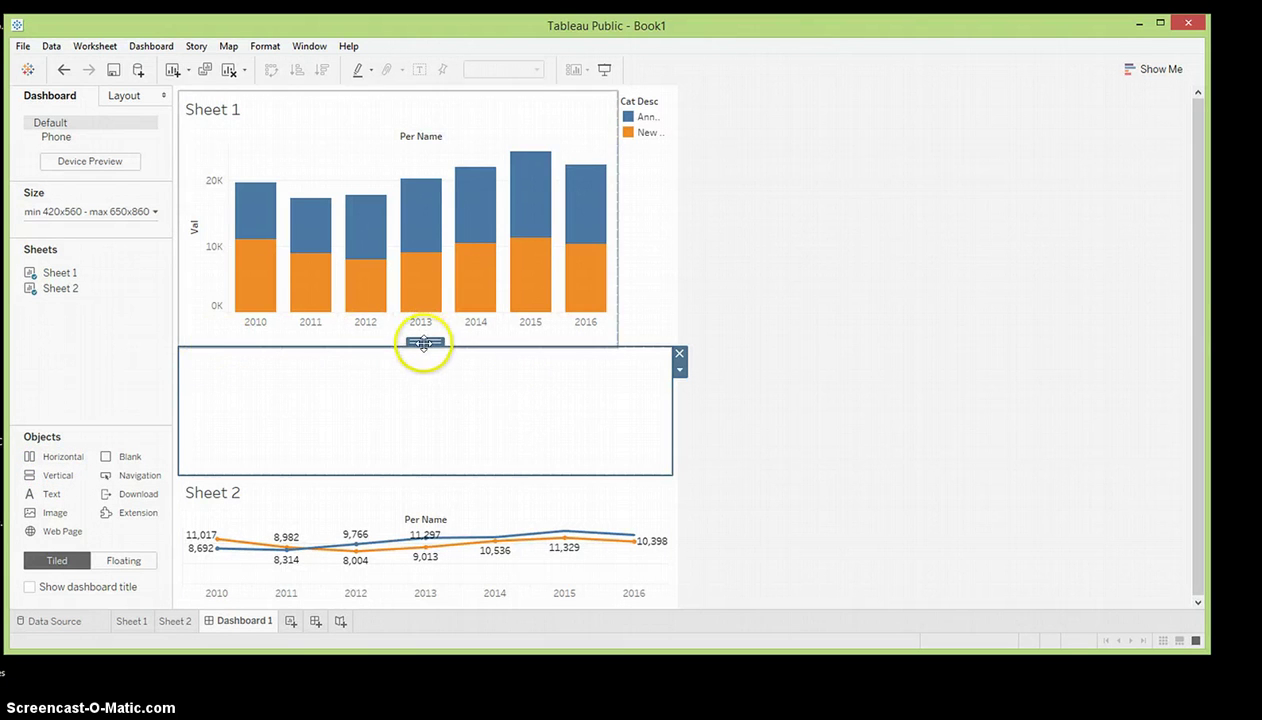
pyautogui.click(635, 219)
pyautogui.click(645, 259)
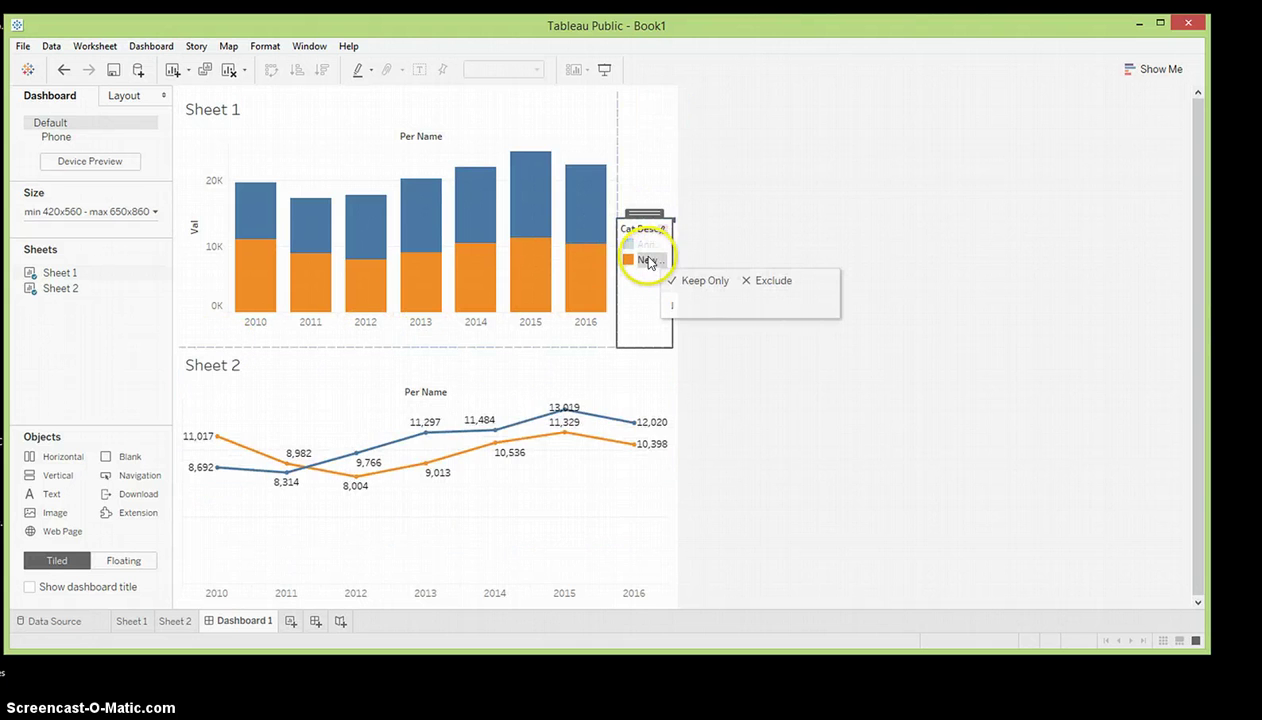
pyautogui.moveTo(643, 213); pyautogui.dragTo(645, 136)
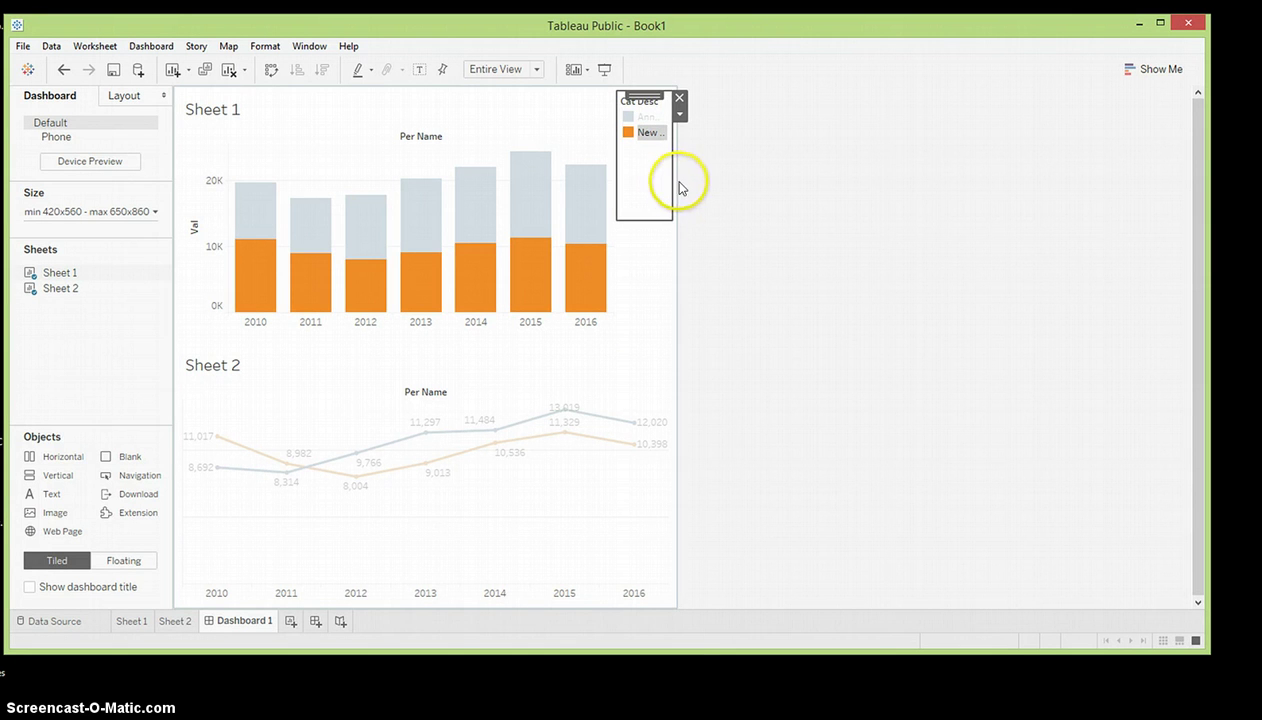
# - Clear the highlight in the Cat Desc legend and place the legend between the Sheet 1 and Sheet 2 charts
pyautogui.click(644, 118)
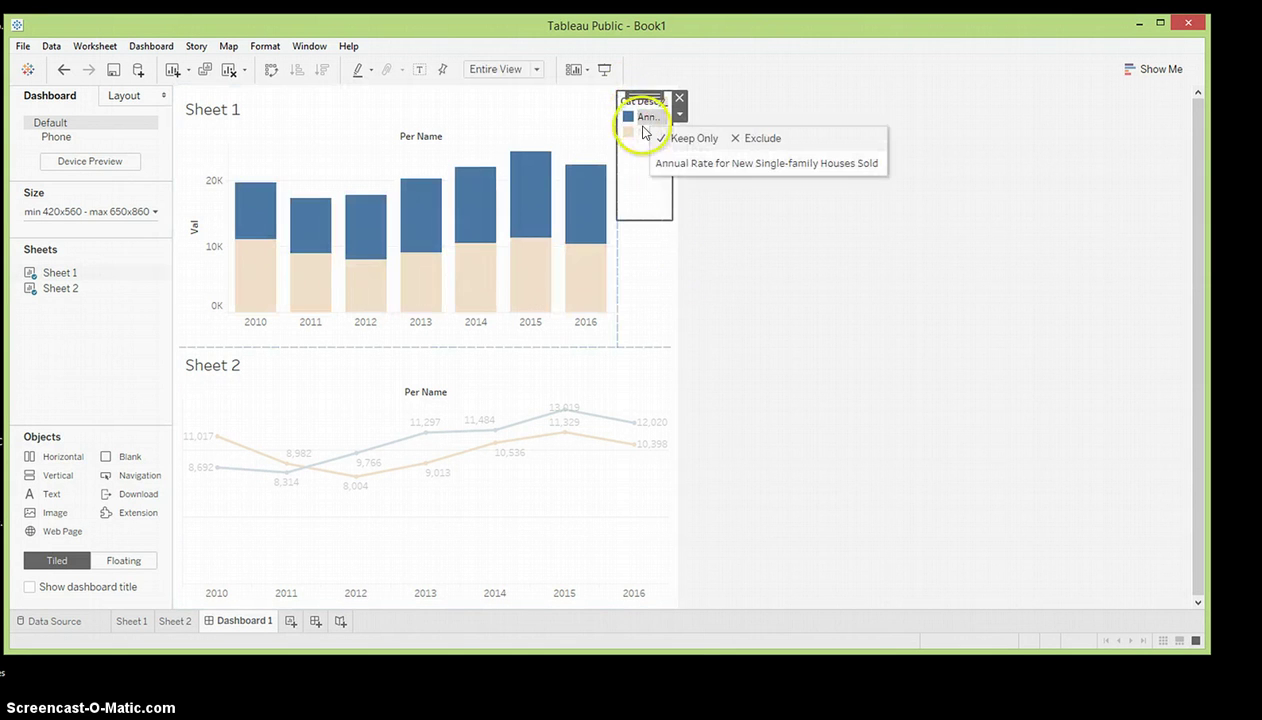
pyautogui.click(645, 158)
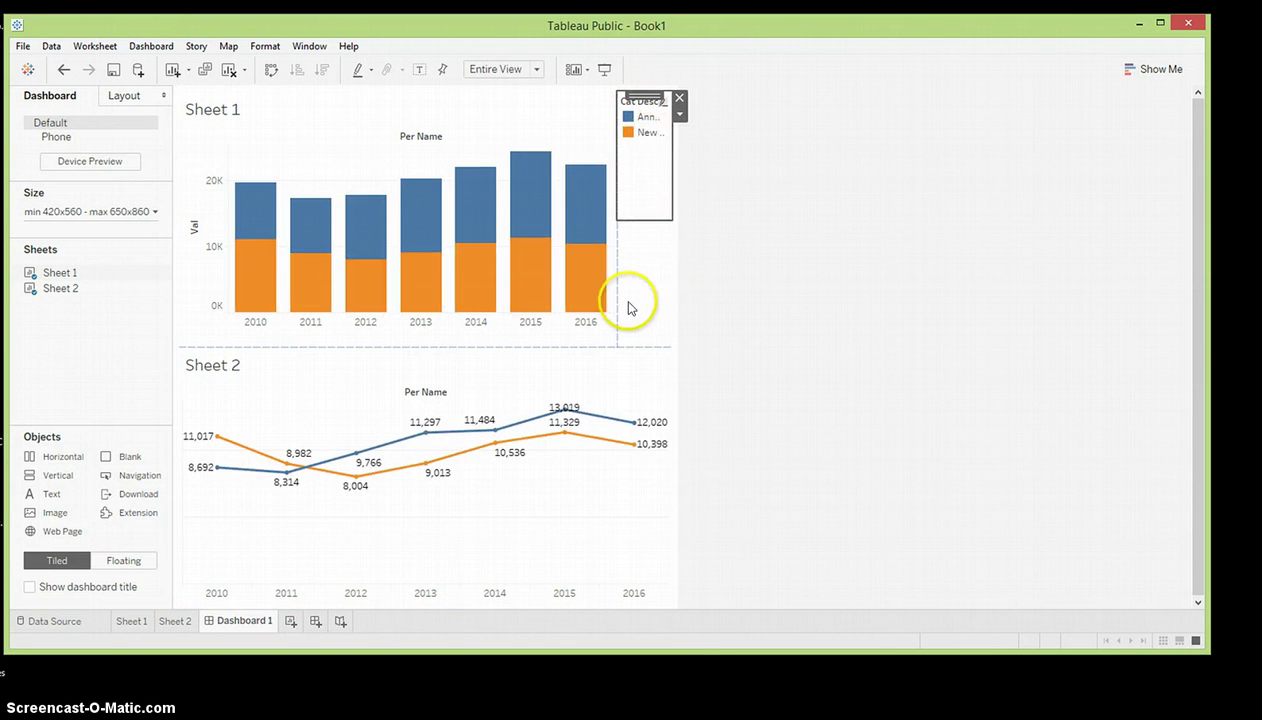
pyautogui.click(672, 168)
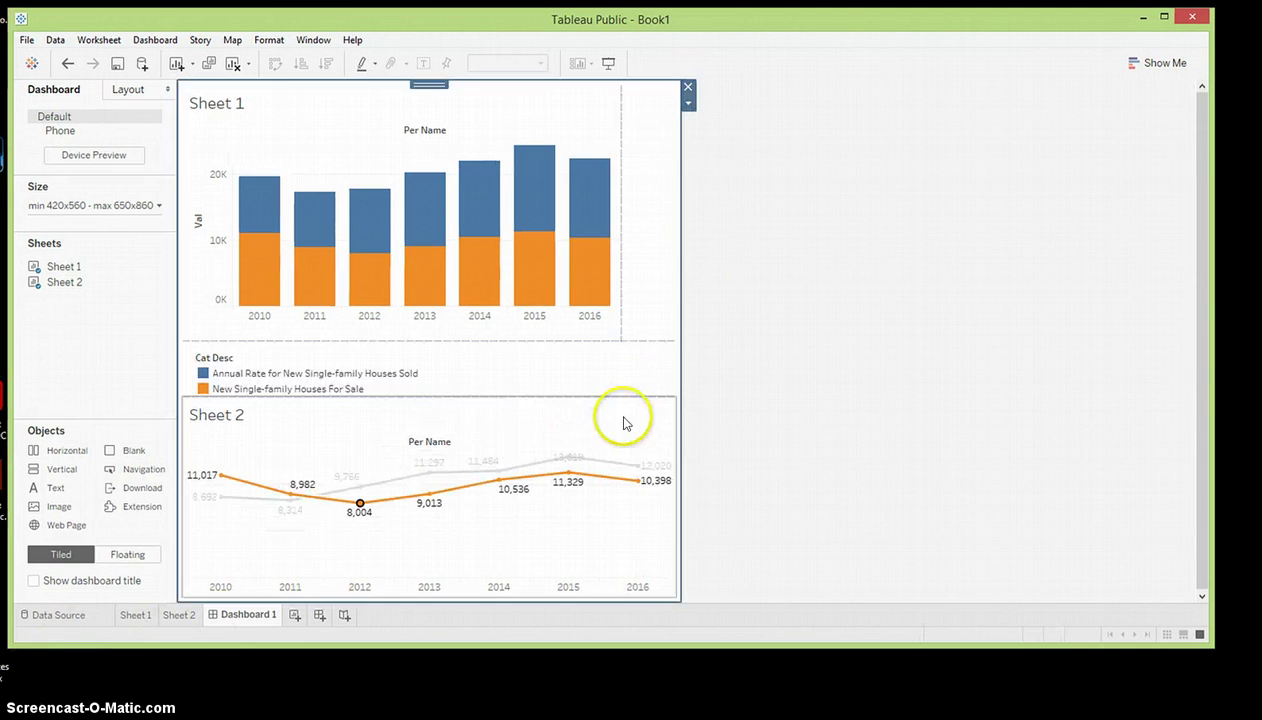
pyautogui.click(642, 366)
pyautogui.click(652, 307)
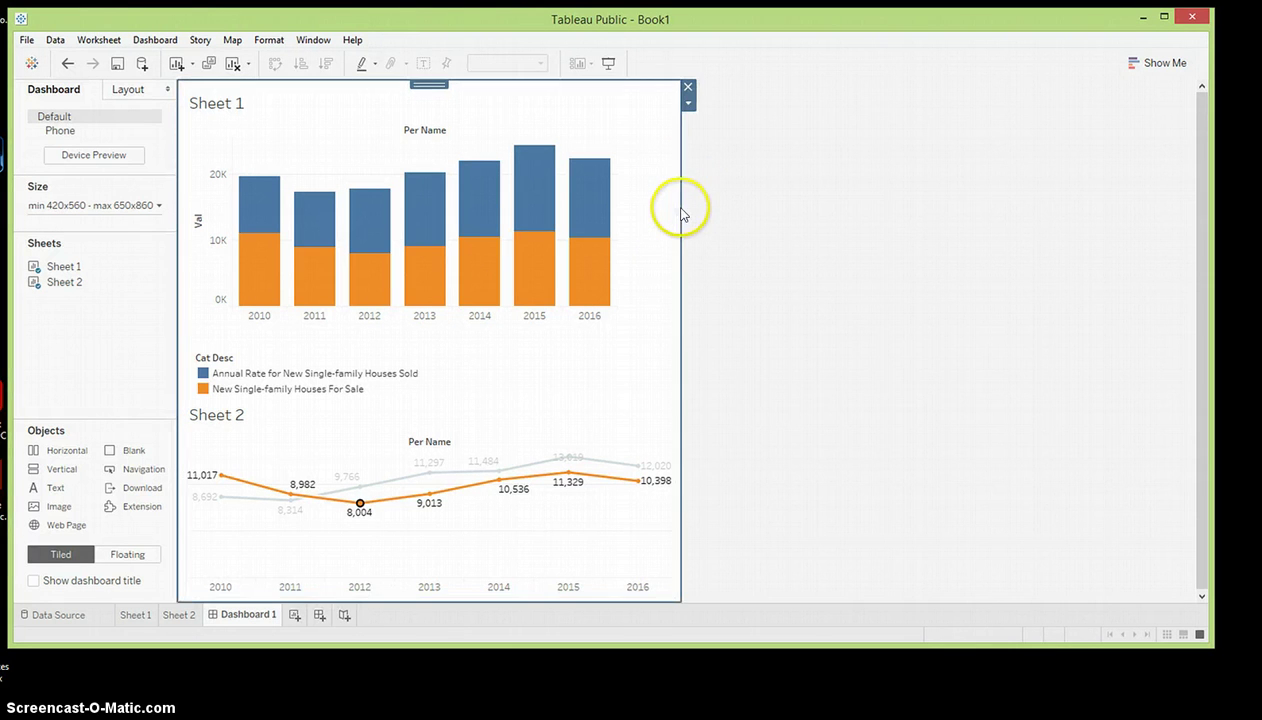
# - Set both the minimum and maximum width of the dashboard's size range to 720 px
pyautogui.click(84, 208)
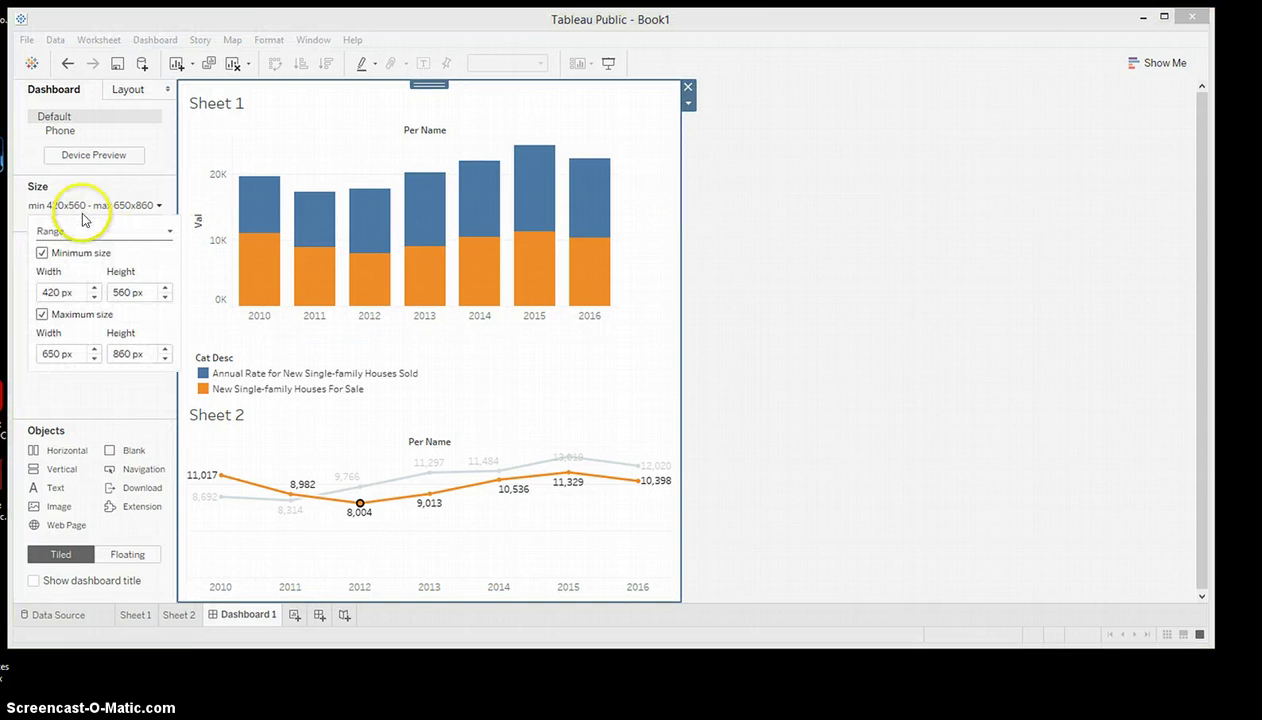
pyautogui.click(96, 287)
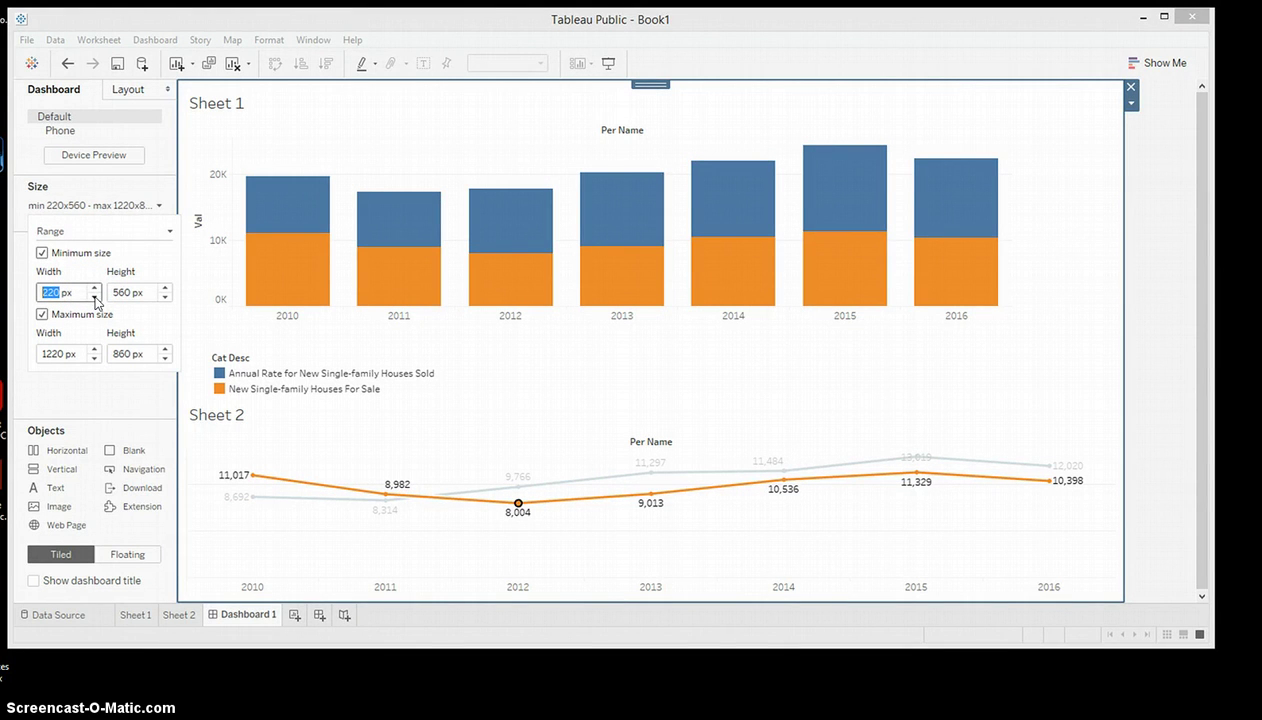
pyautogui.click(42, 254)
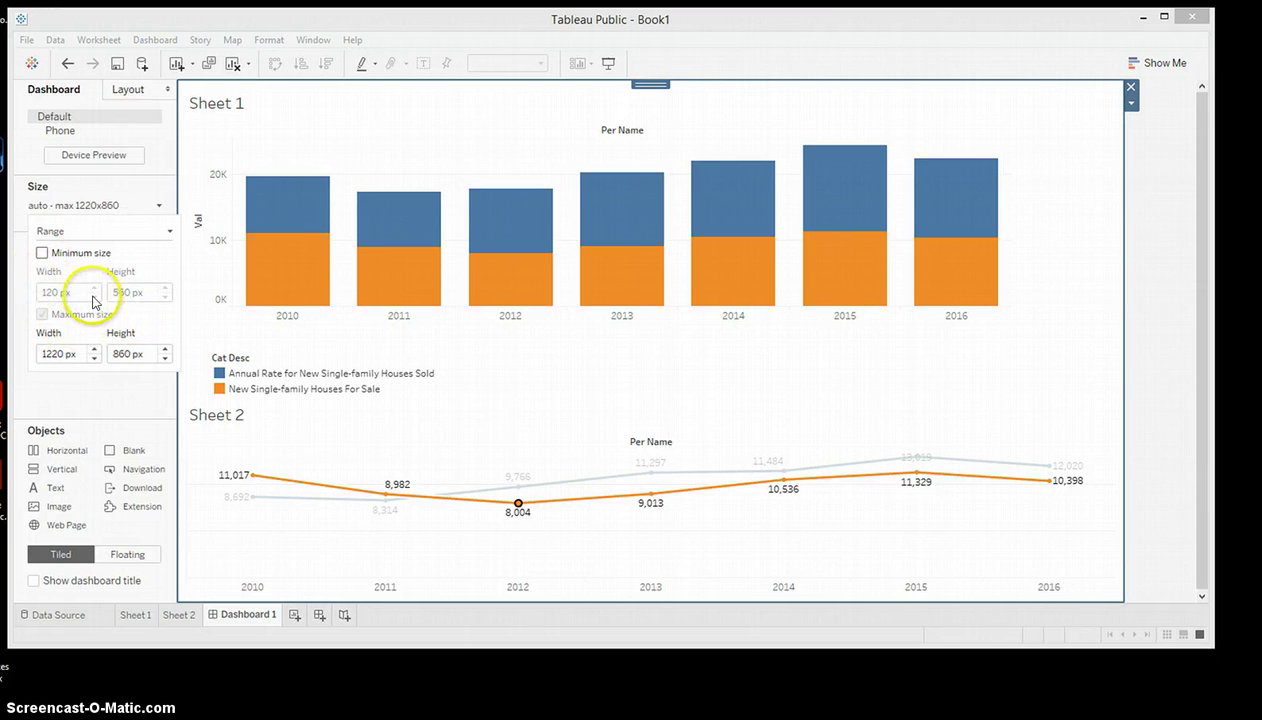
pyautogui.click(42, 254)
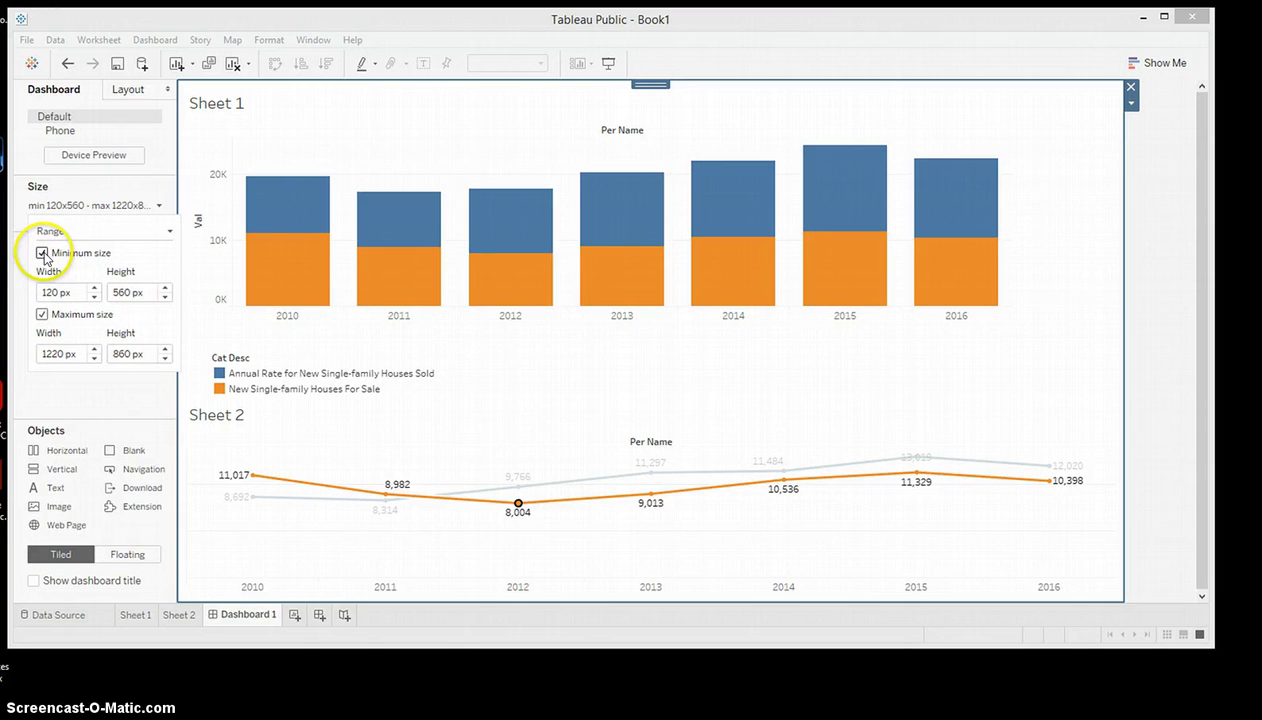
pyautogui.click(95, 360)
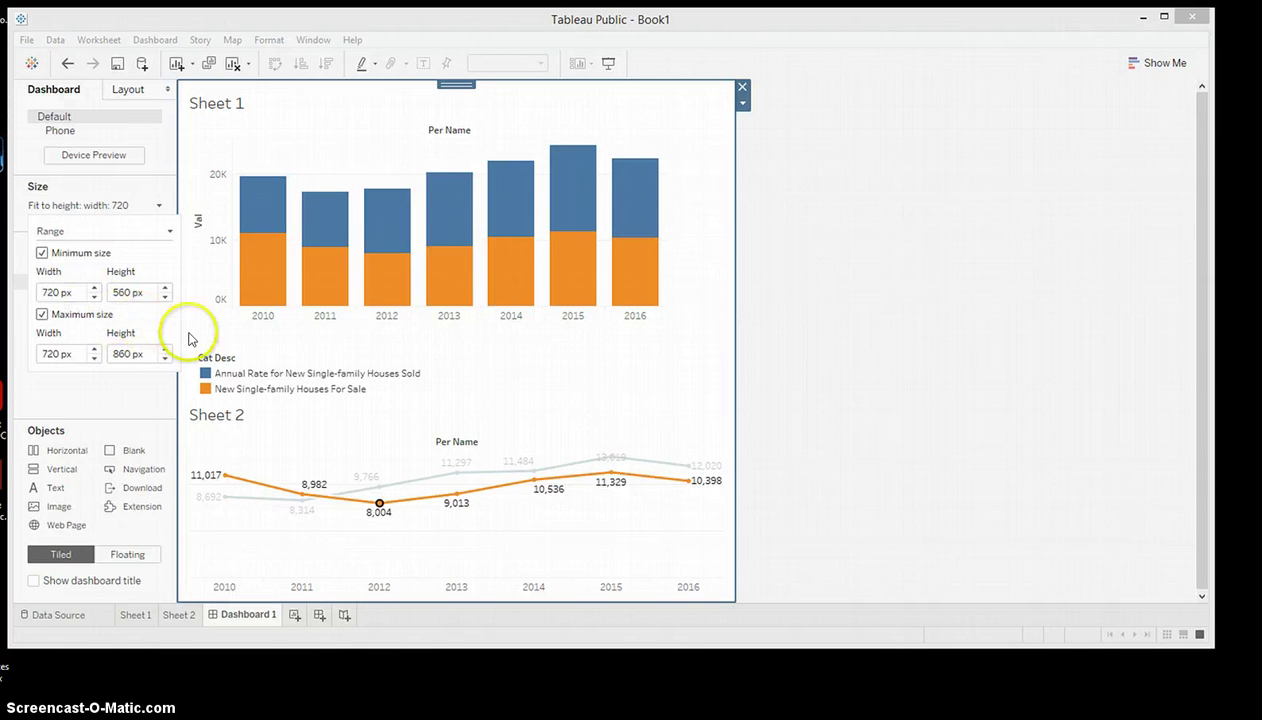
pyautogui.click(785, 336)
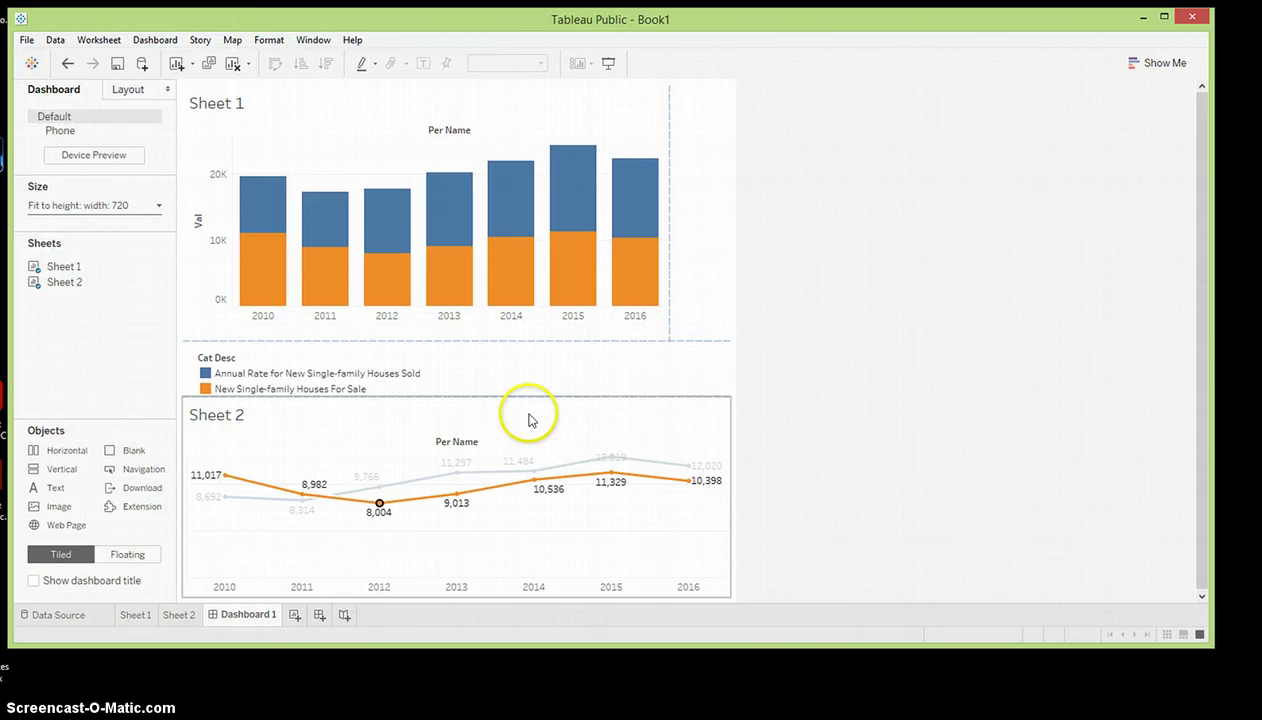
# - Try to reposition an empty layout container from above Sheet 1 to beside it, and remove the container from the dashboard
pyautogui.click(348, 374)
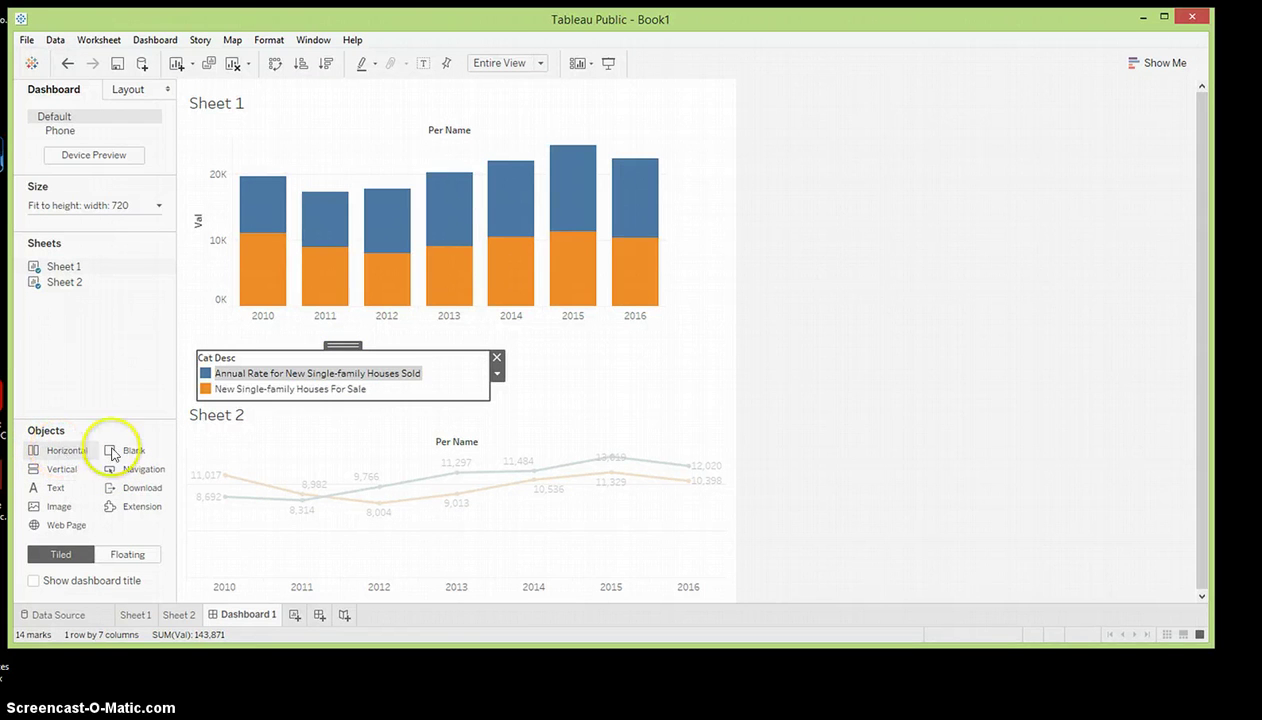
pyautogui.moveTo(690, 260); pyautogui.dragTo(687, 254)
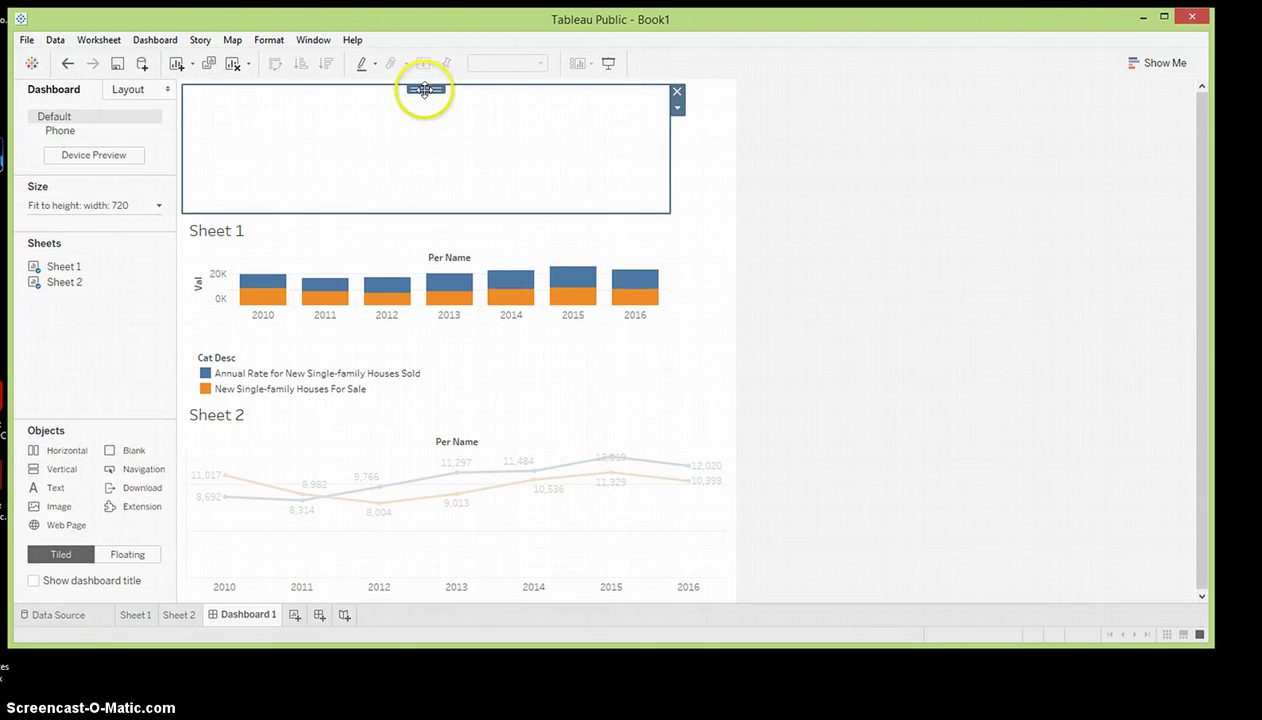
pyautogui.moveTo(424, 89); pyautogui.dragTo(707, 211)
pyautogui.click(708, 225)
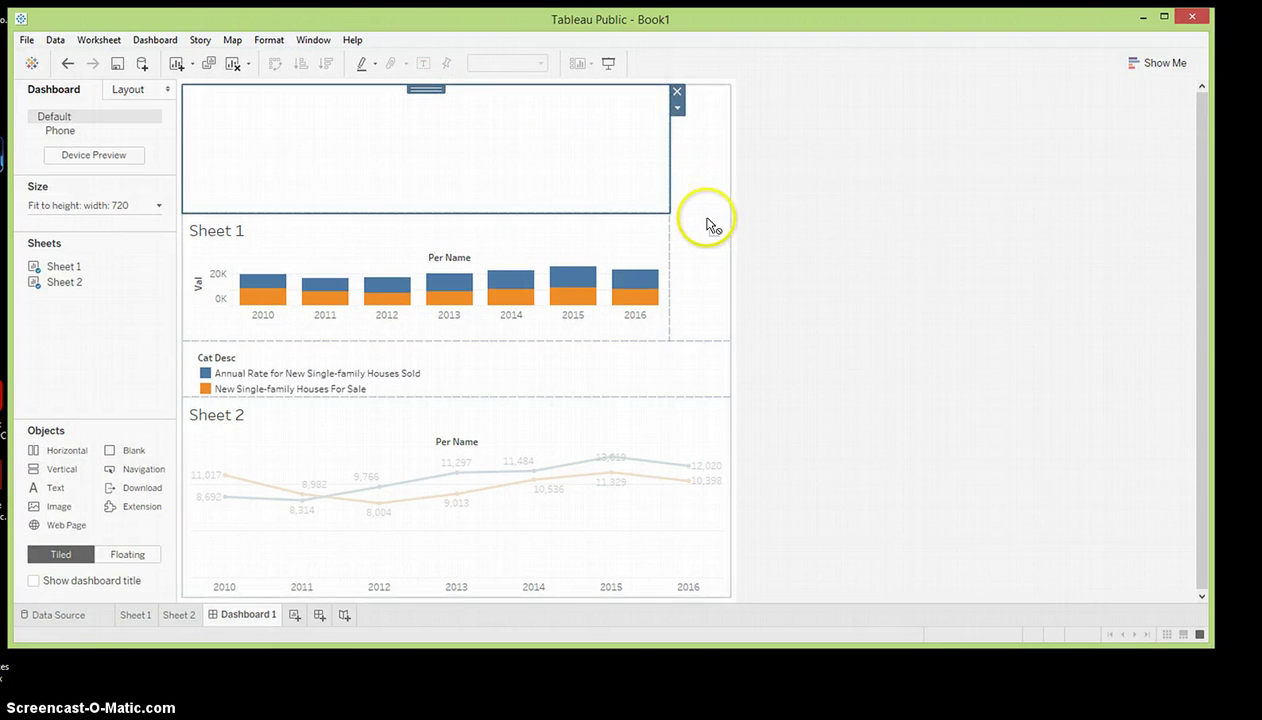
pyautogui.moveTo(667, 148); pyautogui.dragTo(705, 192)
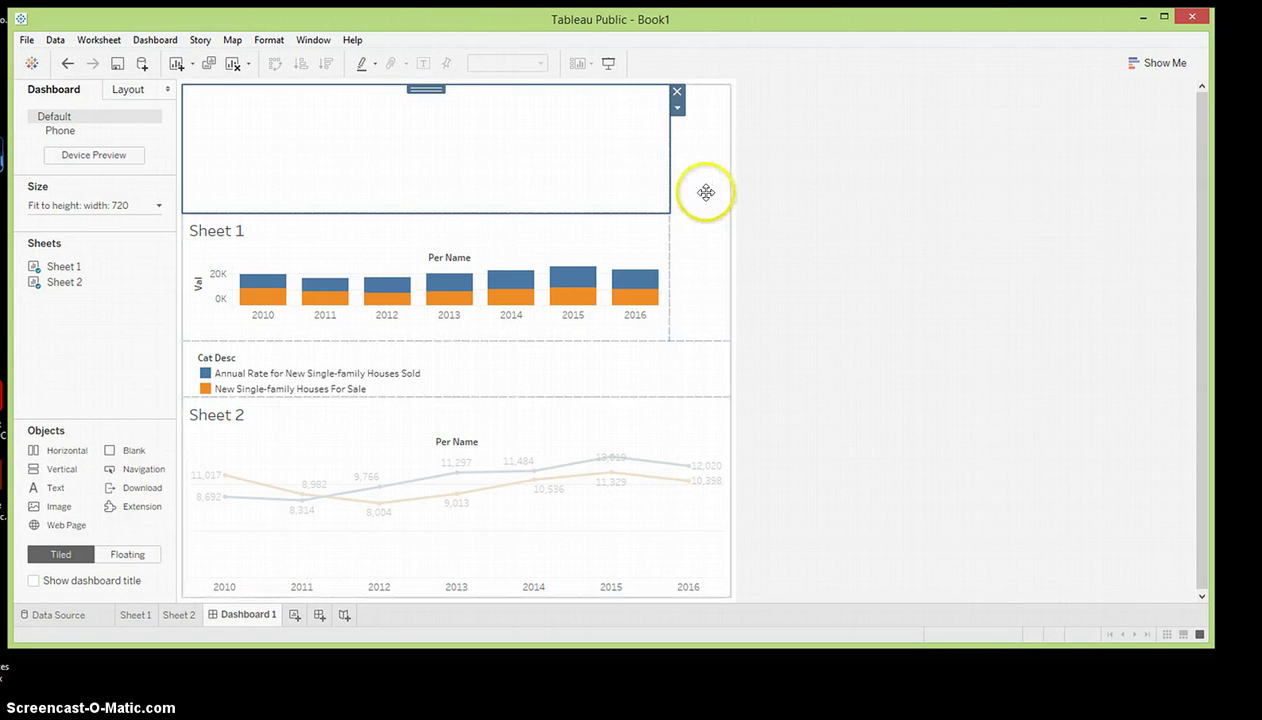
pyautogui.click(677, 106)
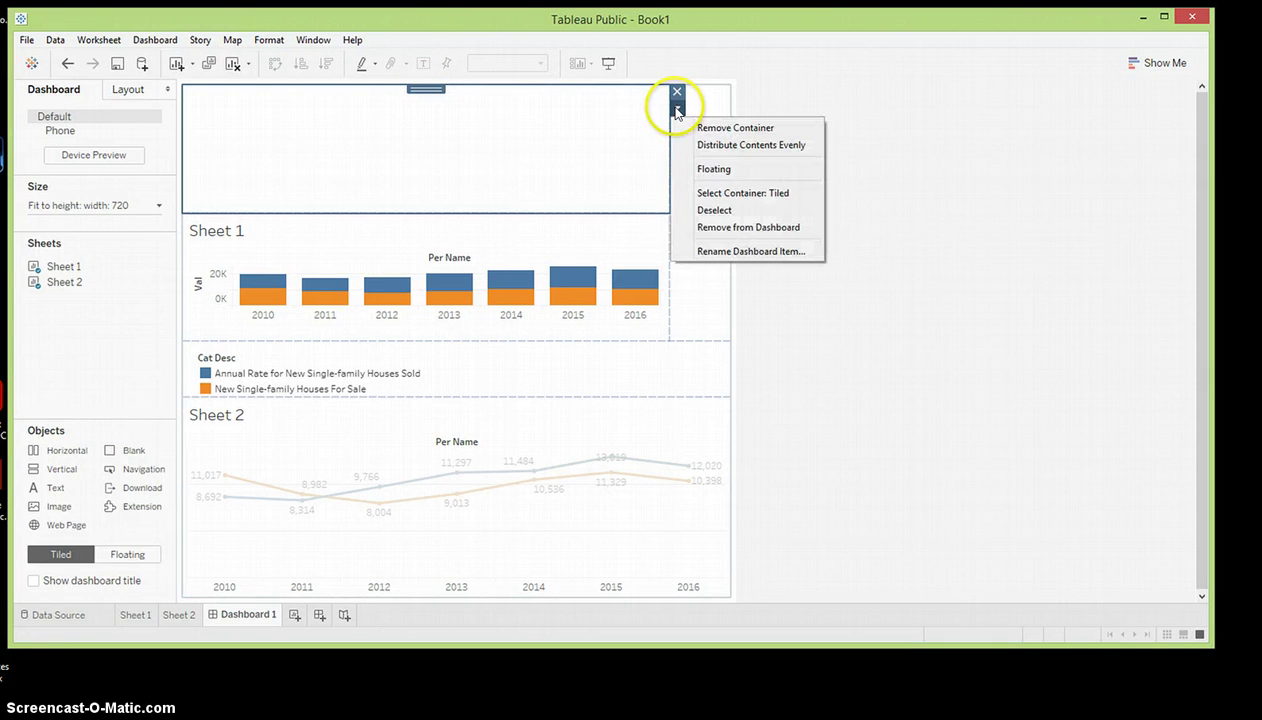
pyautogui.click(710, 227)
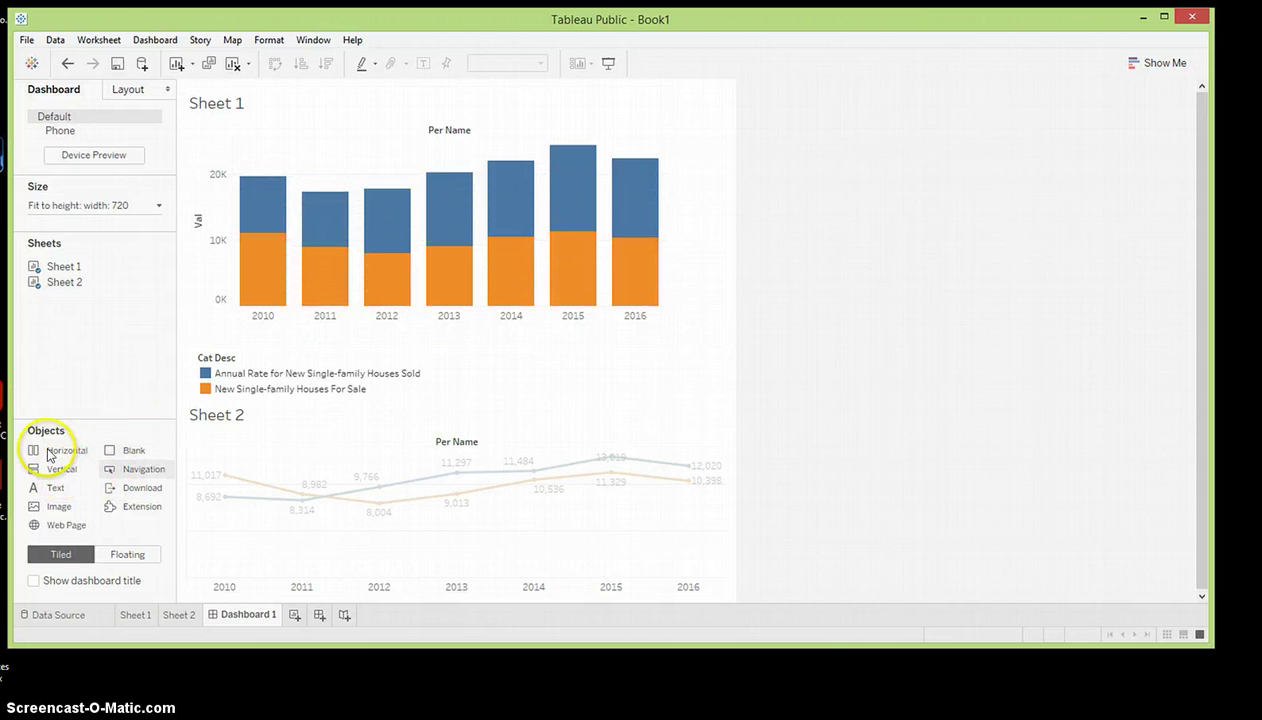
# - Add a Horizontal container beside the two charts and float the Cat Desc legend at the top of it
pyautogui.moveTo(50, 455); pyautogui.dragTo(710, 275)
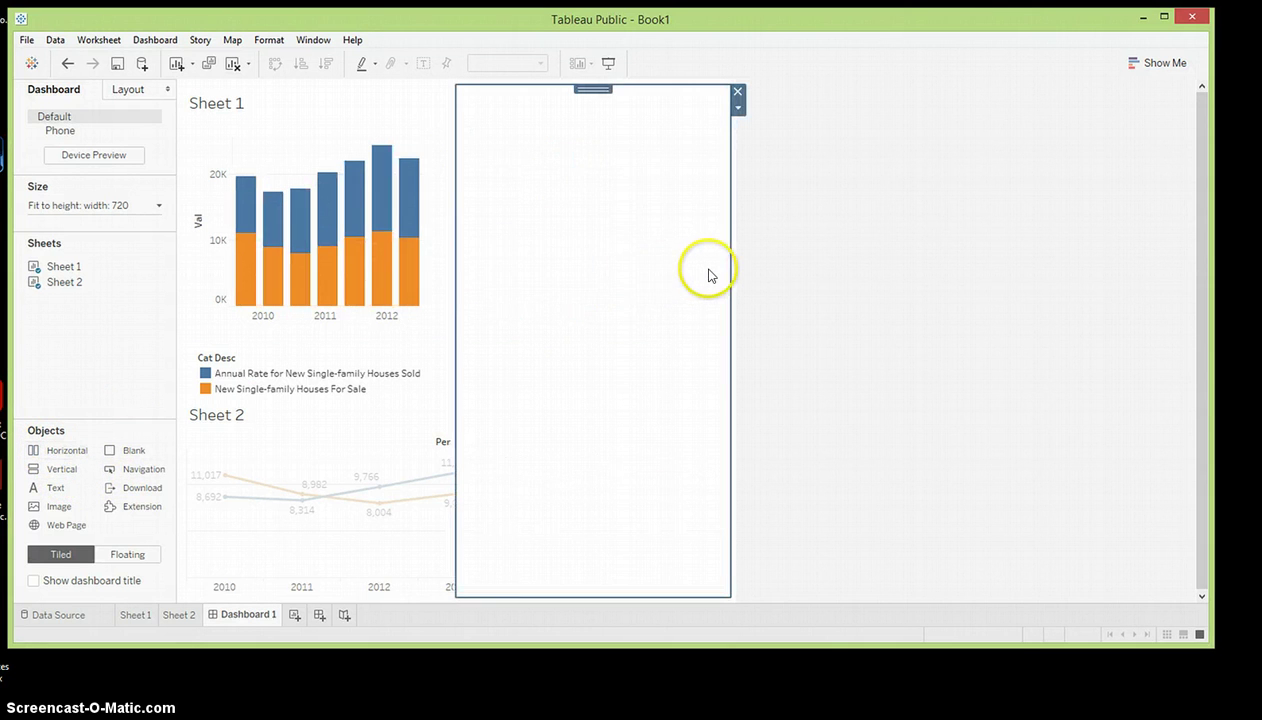
pyautogui.click(400, 368)
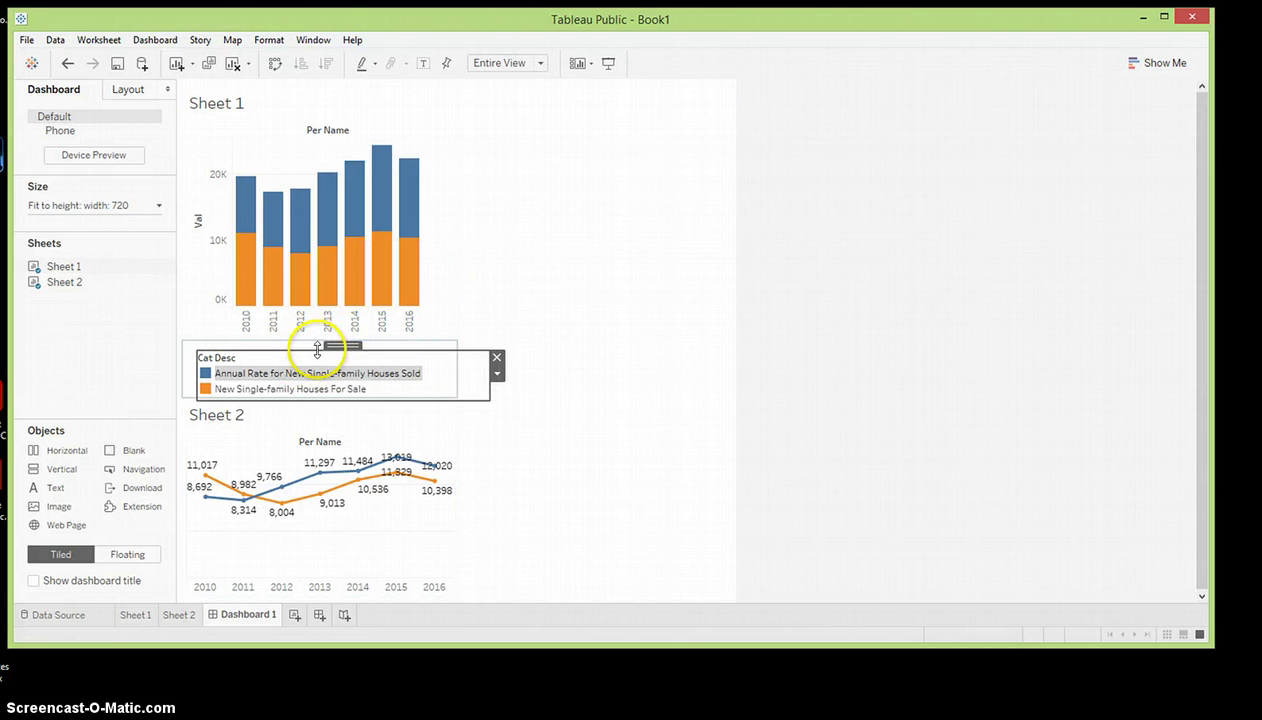
pyautogui.moveTo(336, 344); pyautogui.dragTo(711, 187)
pyautogui.moveTo(610, 157); pyautogui.dragTo(610, 91)
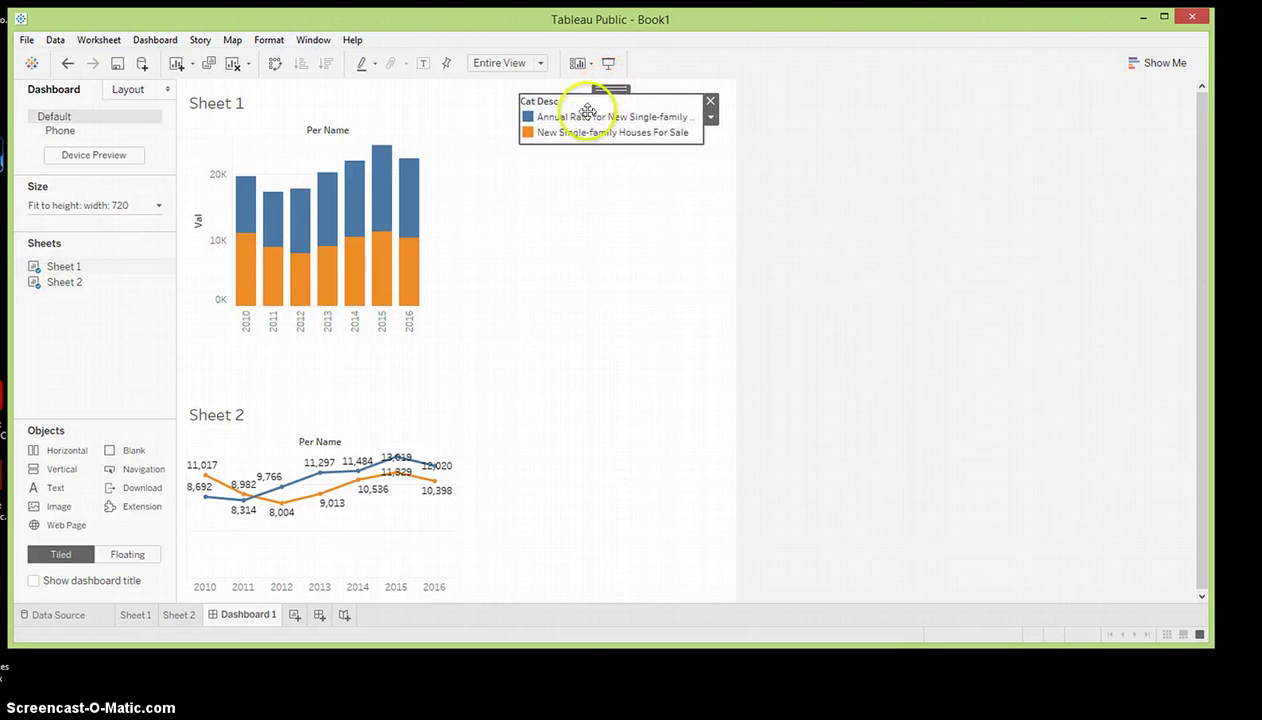
# - Hide the Cat Desc legend's title and narrow the empty container so both charts become wider
pyautogui.click(710, 119)
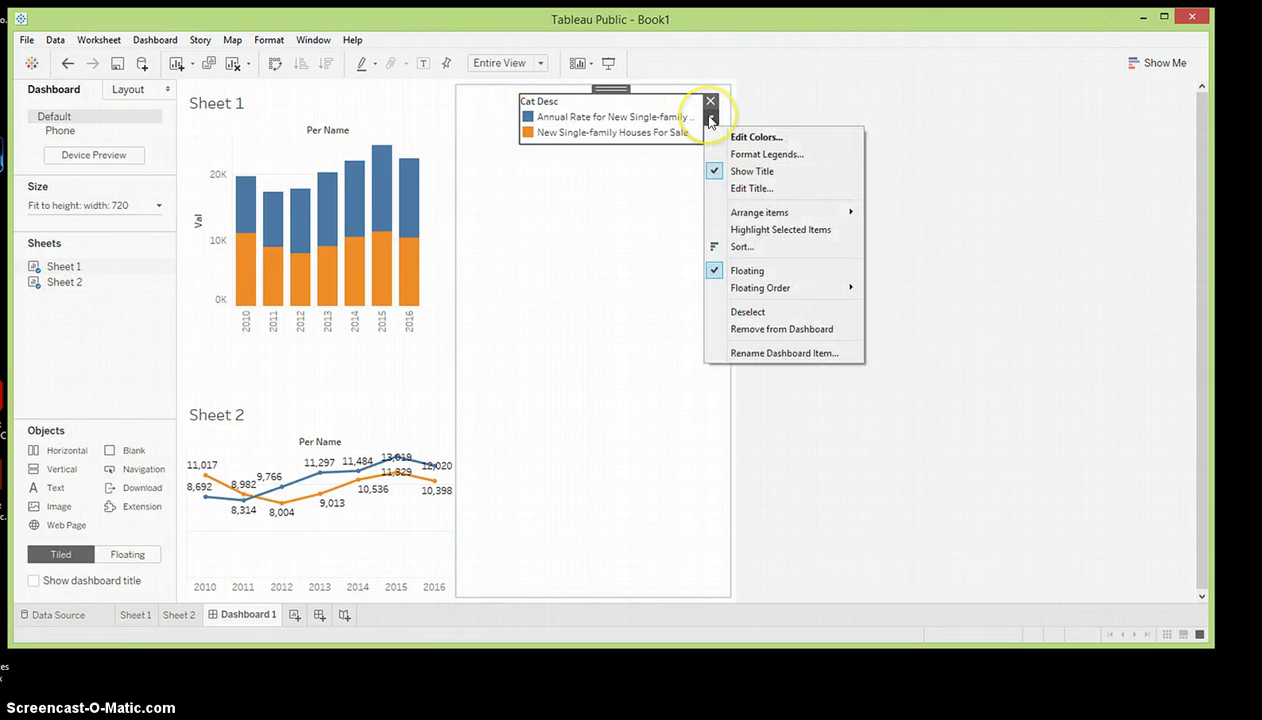
pyautogui.click(742, 176)
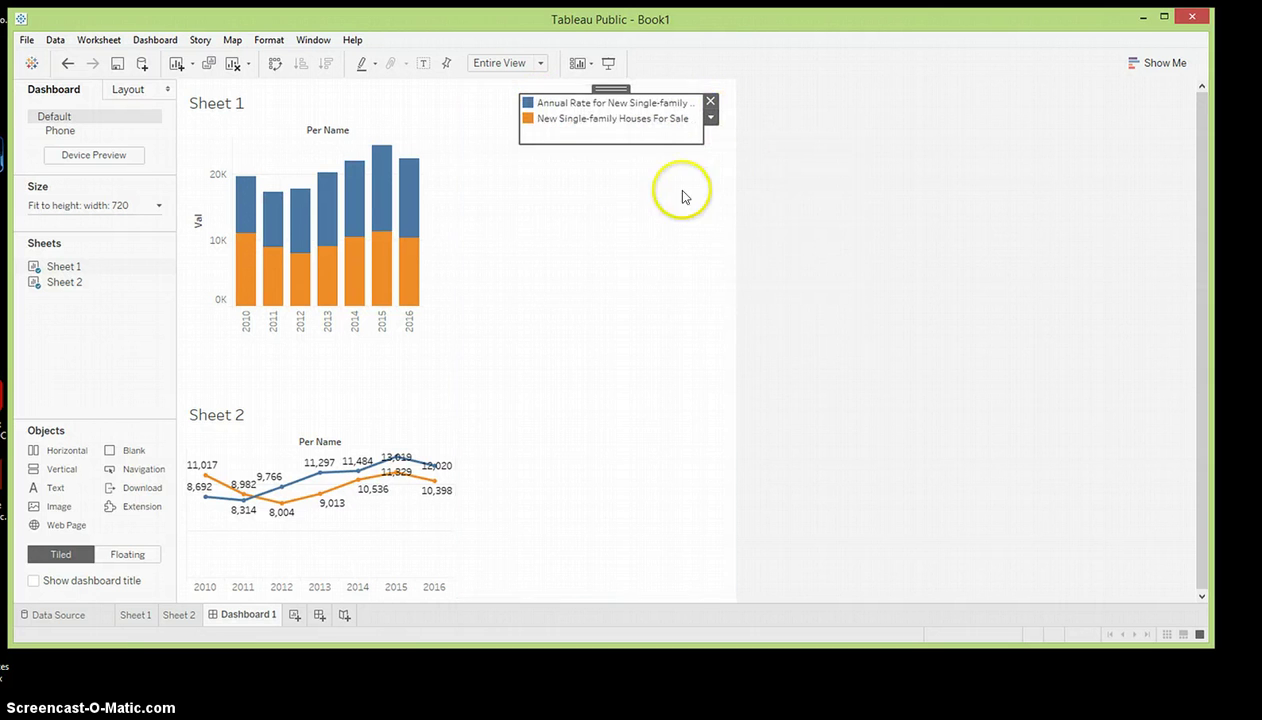
pyautogui.click(604, 176)
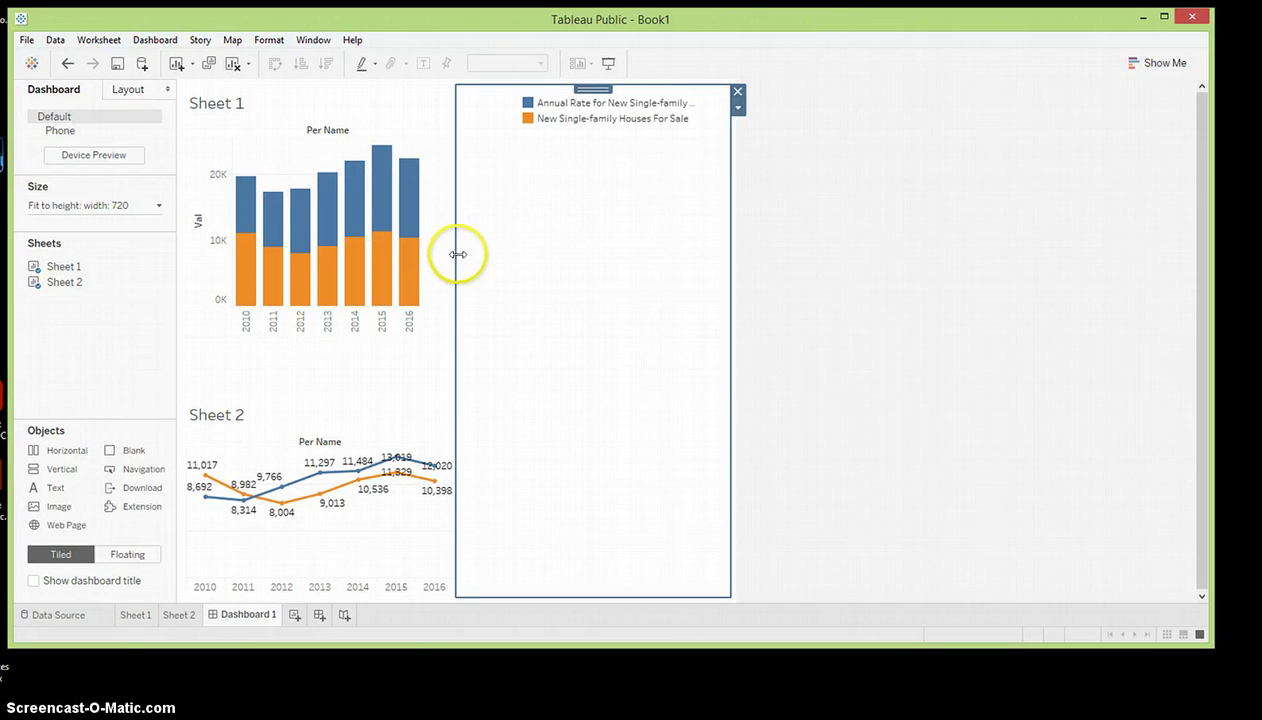
pyautogui.moveTo(458, 254); pyautogui.dragTo(612, 245)
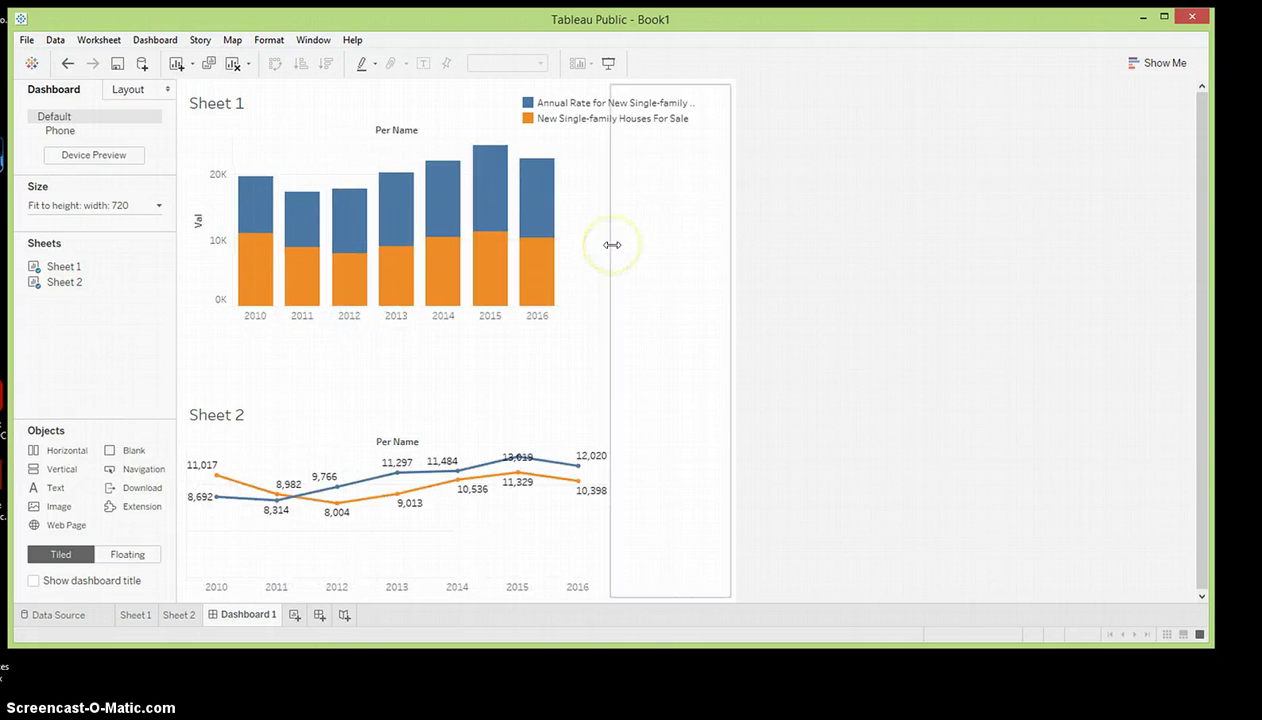
# - Move the floating colour legend to the dashboard's upper-right corner and resize it to fit beside the Sheet 1 bars
pyautogui.click(641, 120)
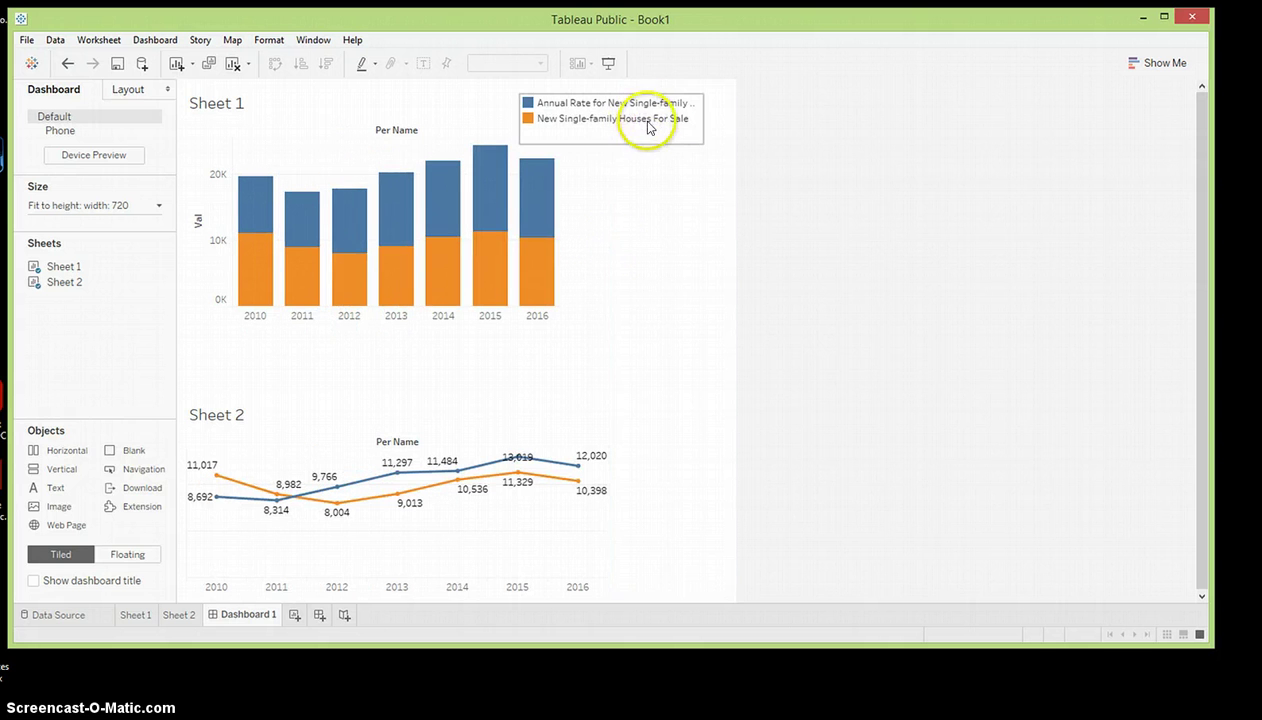
pyautogui.click(730, 192)
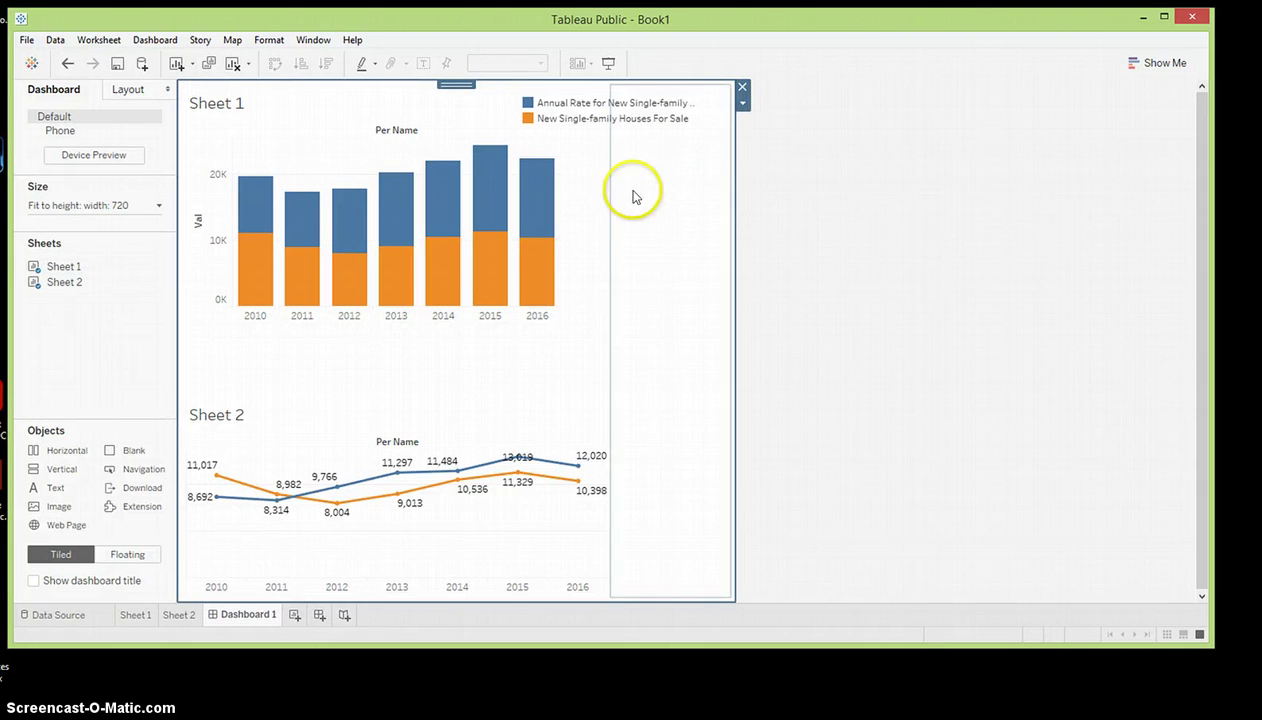
pyautogui.click(548, 120)
pyautogui.moveTo(548, 120); pyautogui.dragTo(656, 82)
pyautogui.moveTo(663, 143); pyautogui.dragTo(490, 358)
# - Hide the Val axis header of the Sheet 1 bar chart
pyautogui.click(192, 222)
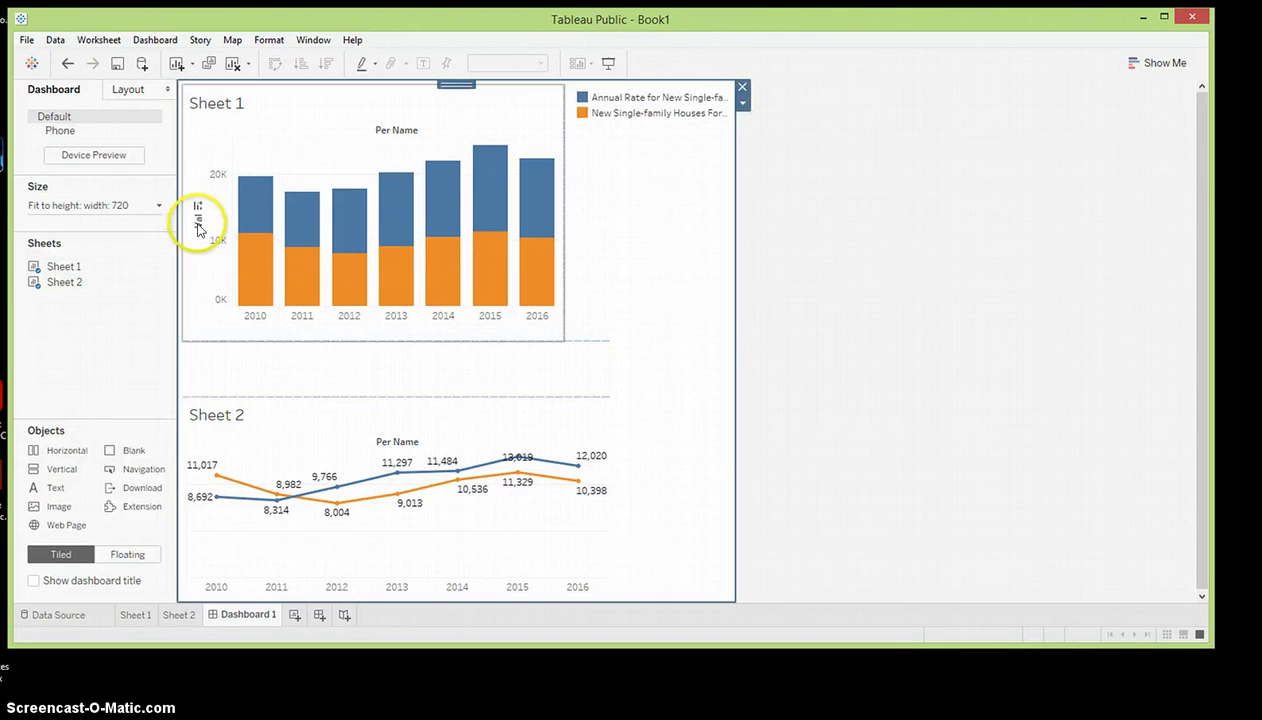
pyautogui.rightClick(194, 220)
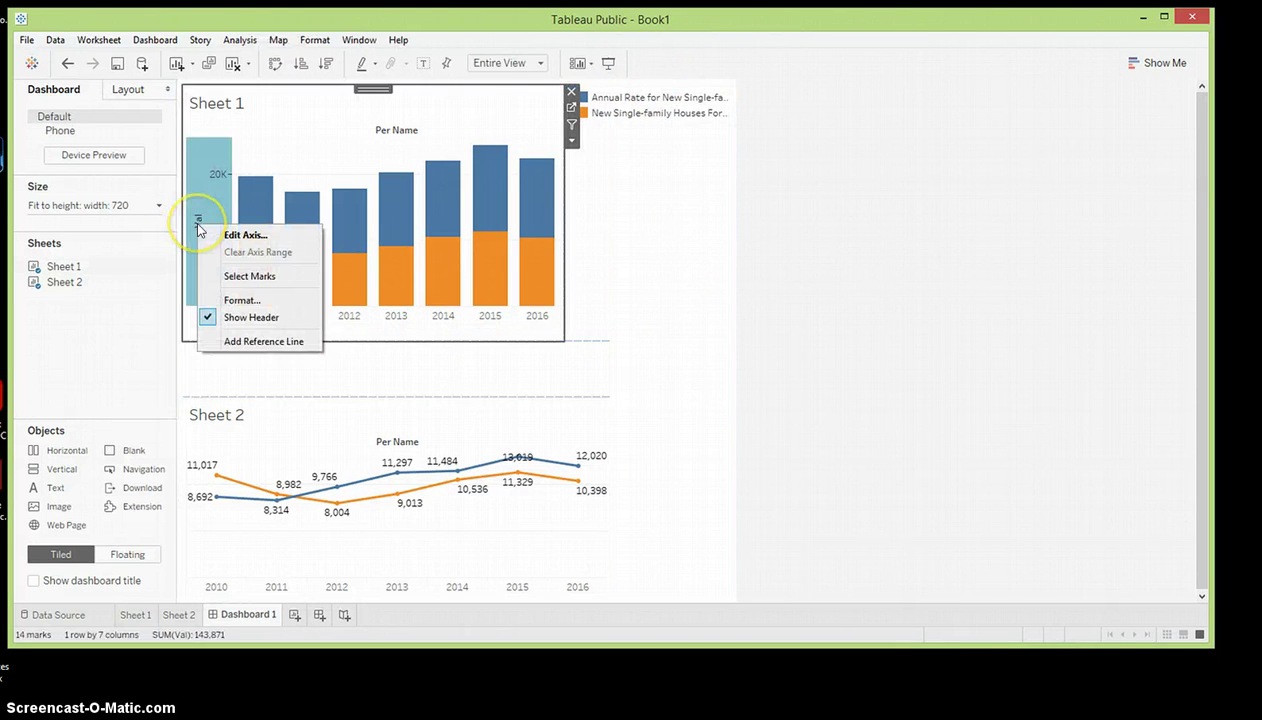
pyautogui.click(248, 318)
# - Hide the Per Name column field label above the Sheet 1 bar chart
pyautogui.rightClick(385, 138)
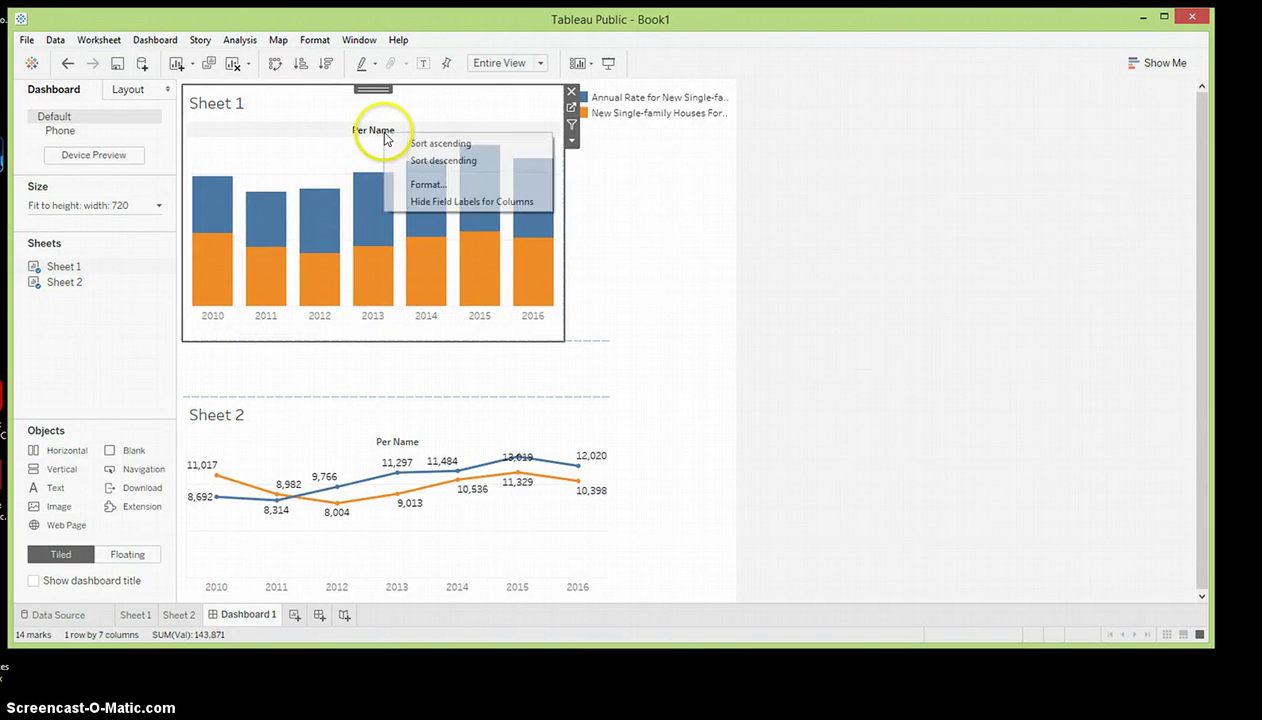
pyautogui.click(615, 164)
pyautogui.click(410, 121)
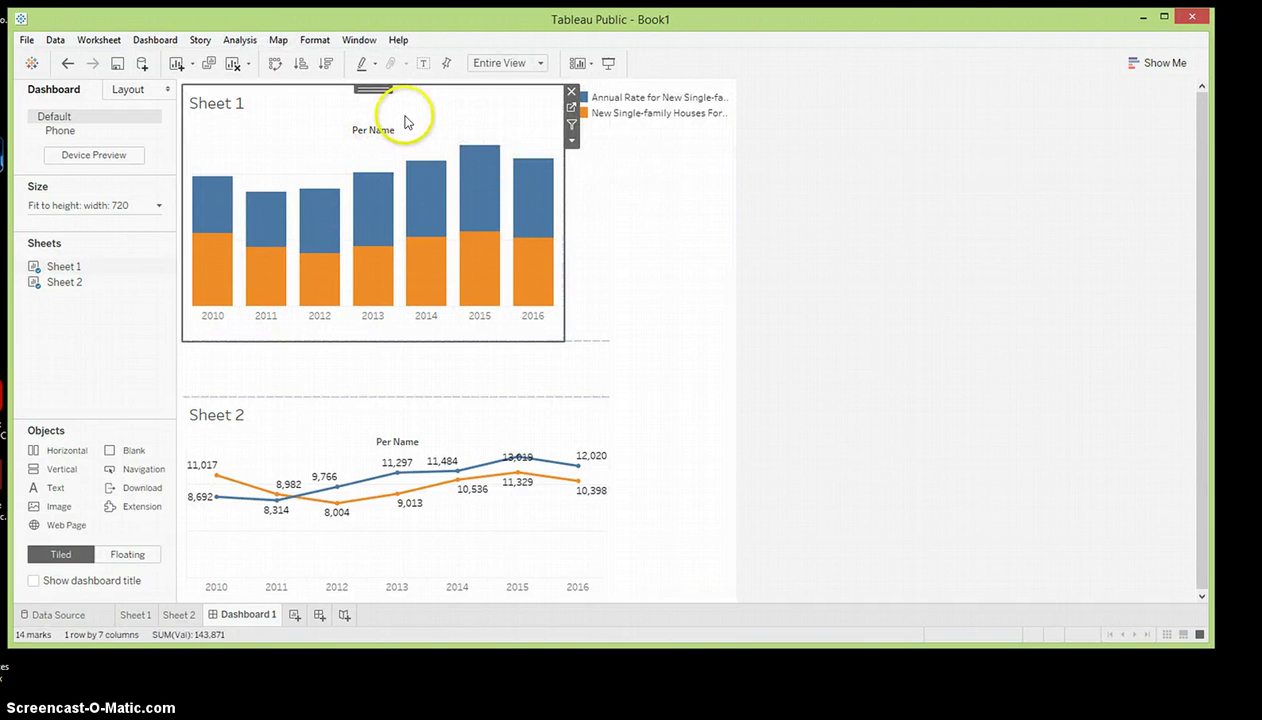
pyautogui.rightClick(403, 127)
pyautogui.click(387, 130)
pyautogui.rightClick(370, 141)
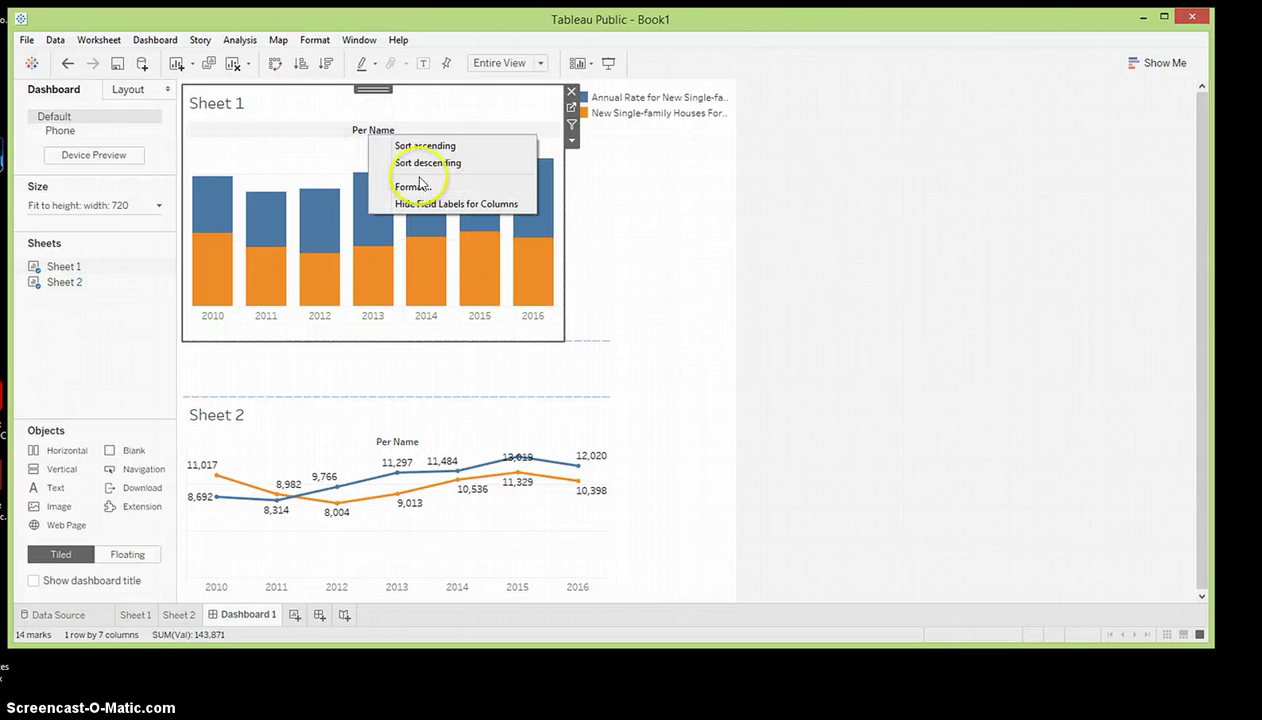
pyautogui.click(446, 204)
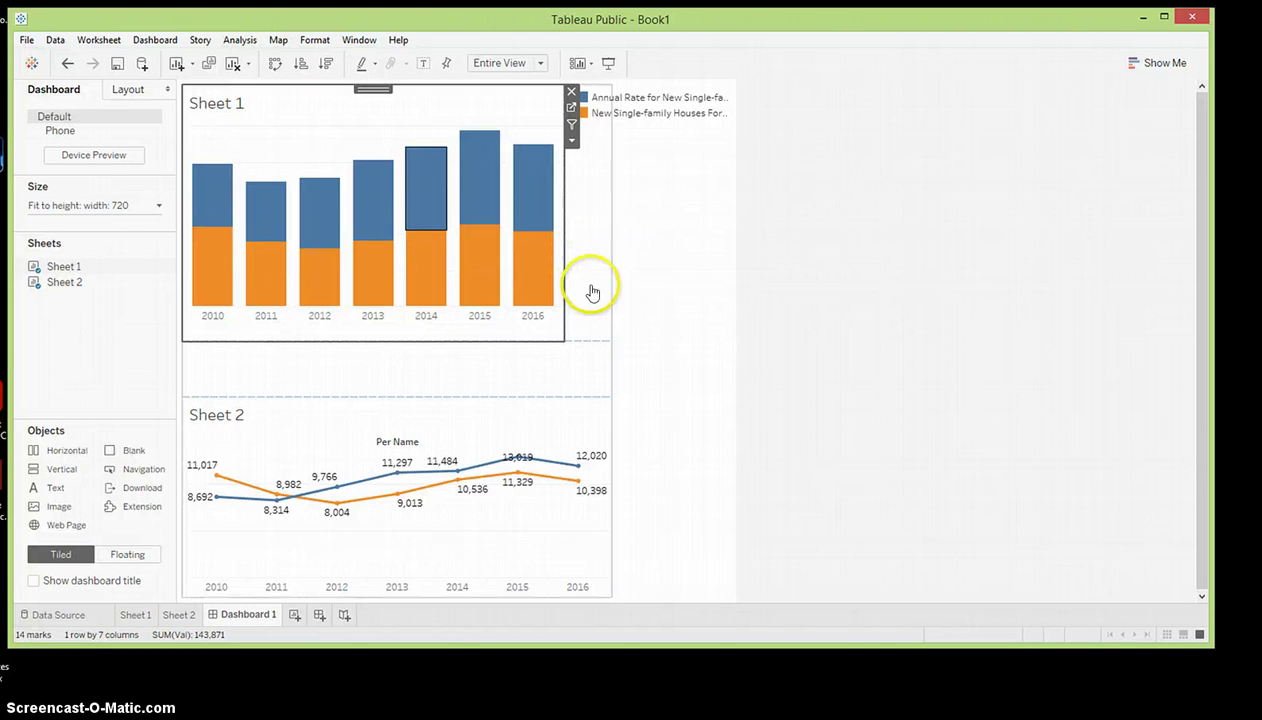
# - Replace the Sheet 1 chart's title with "Val by Year"
pyautogui.doubleClick(220, 117)
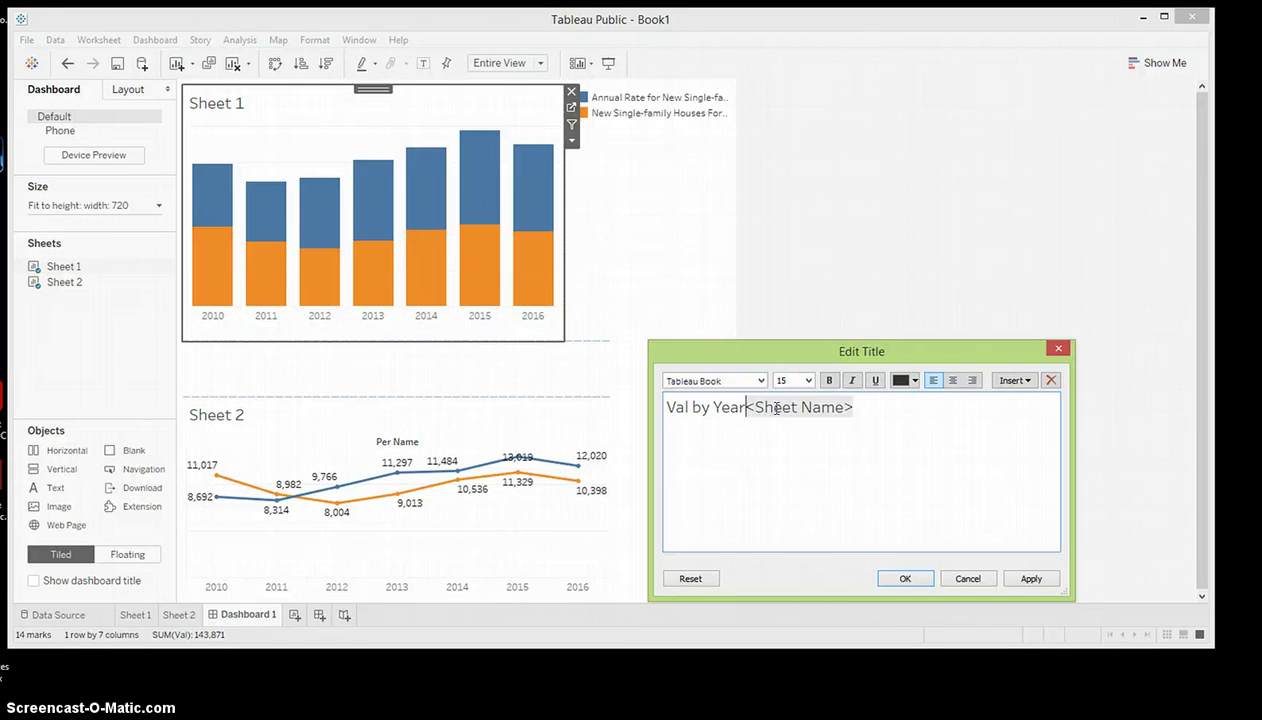
pyautogui.press('Delete')
pyautogui.press('Delete')
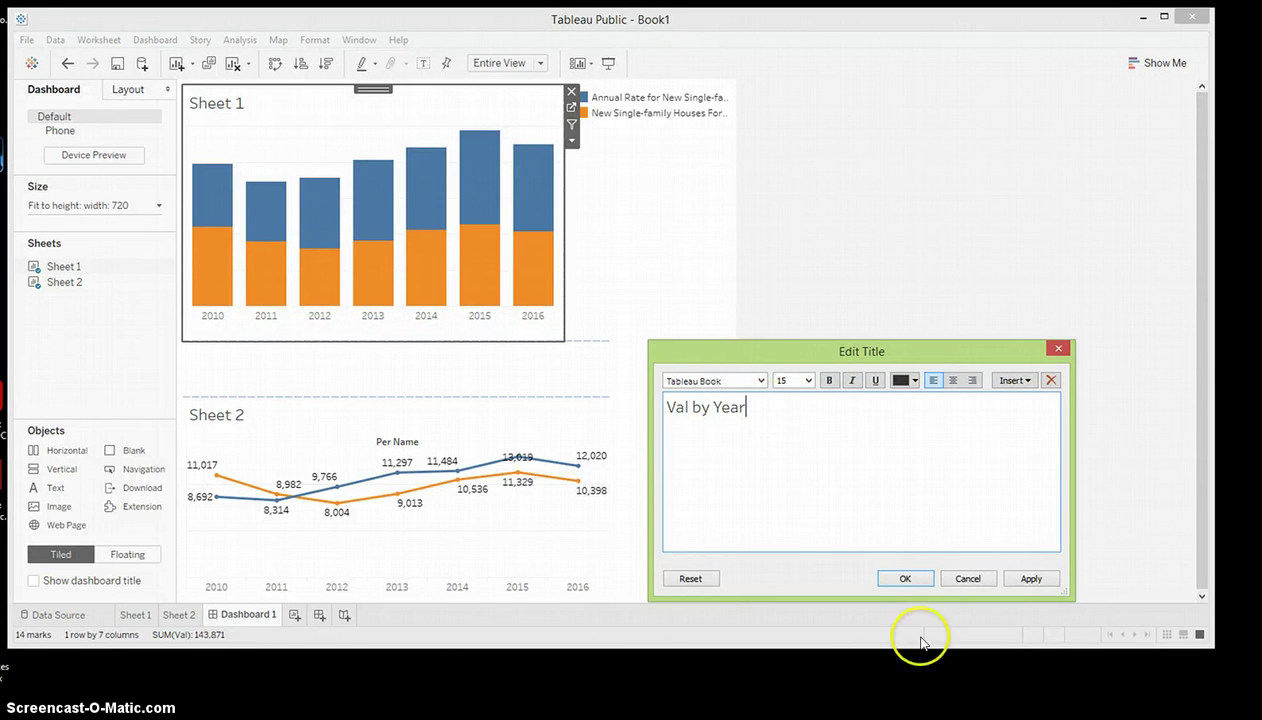
pyautogui.click(1031, 578)
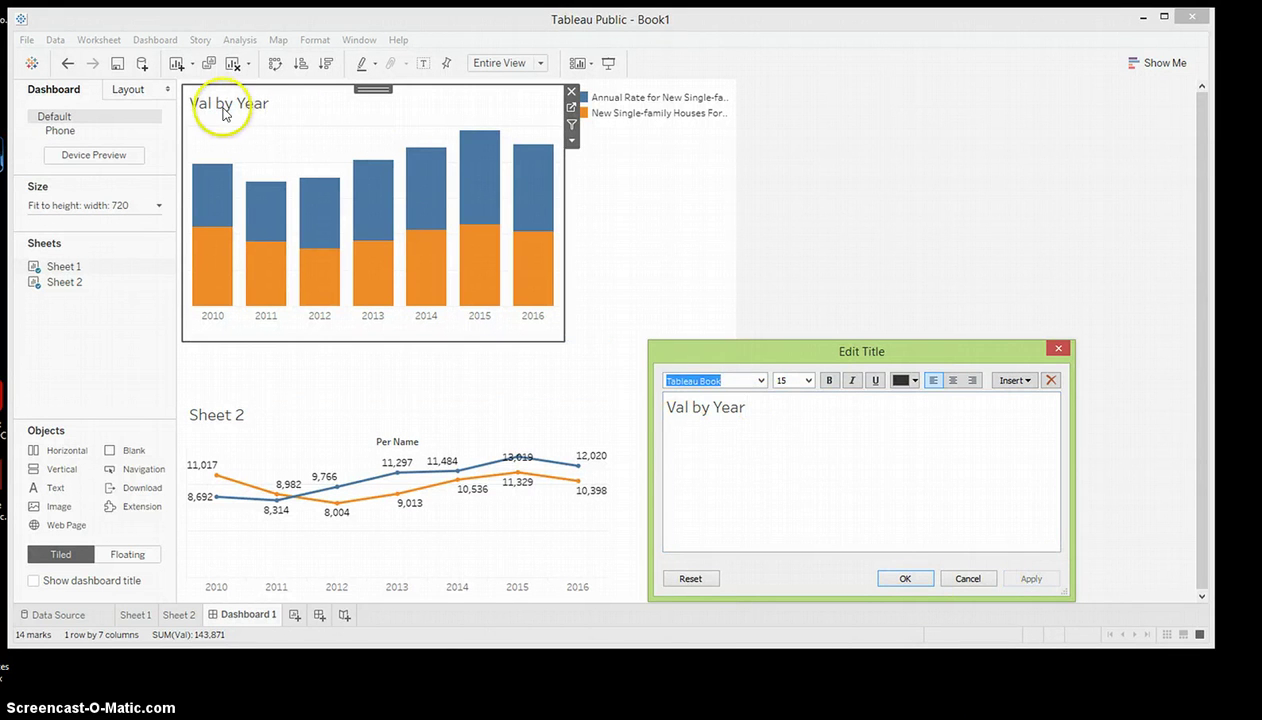
pyautogui.click(905, 579)
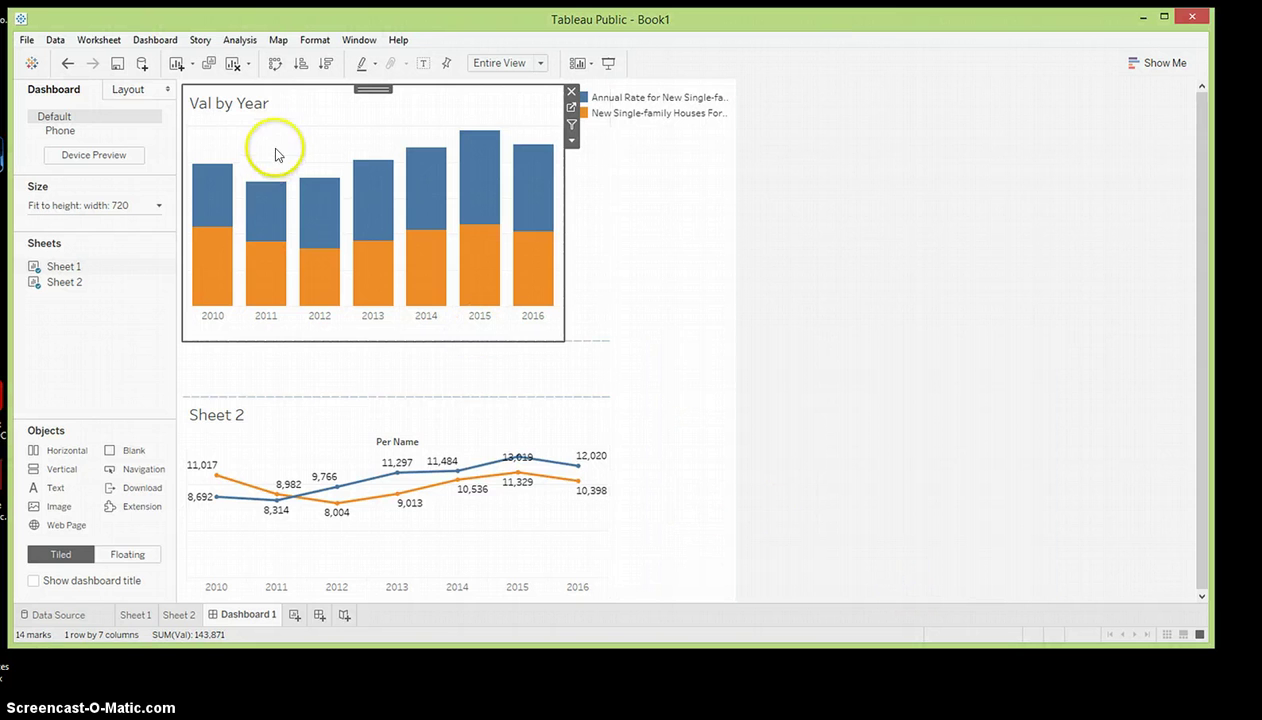
# - Hide the Per Name column field label above the Sheet 2 line chart and deselect the dashboard items
pyautogui.click(386, 441)
pyautogui.rightClick(391, 441)
pyautogui.click(450, 506)
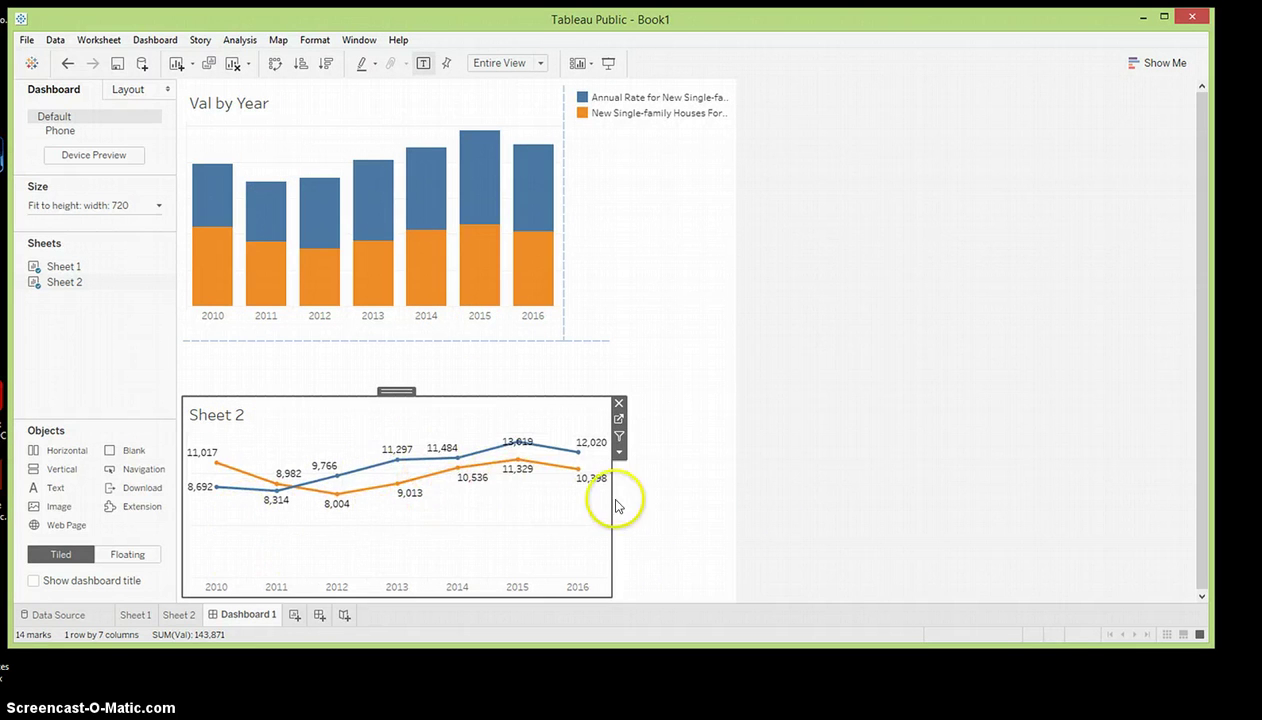
pyautogui.click(652, 515)
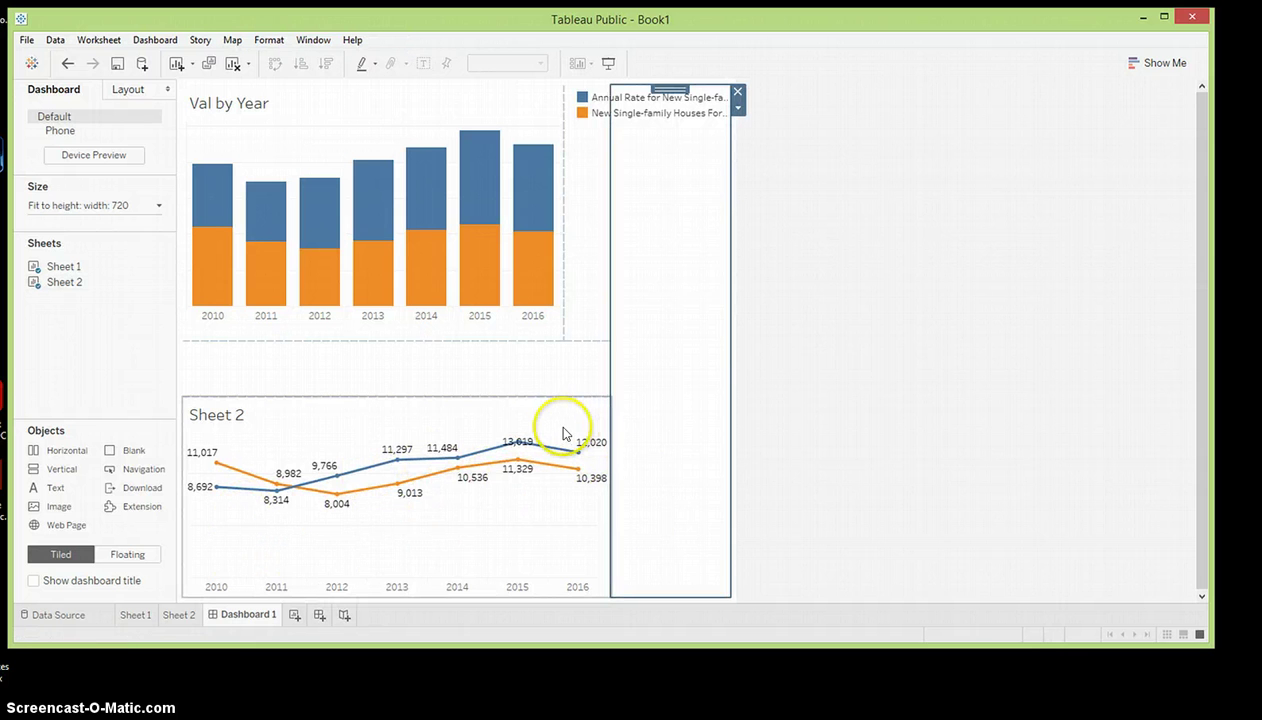
pyautogui.click(840, 360)
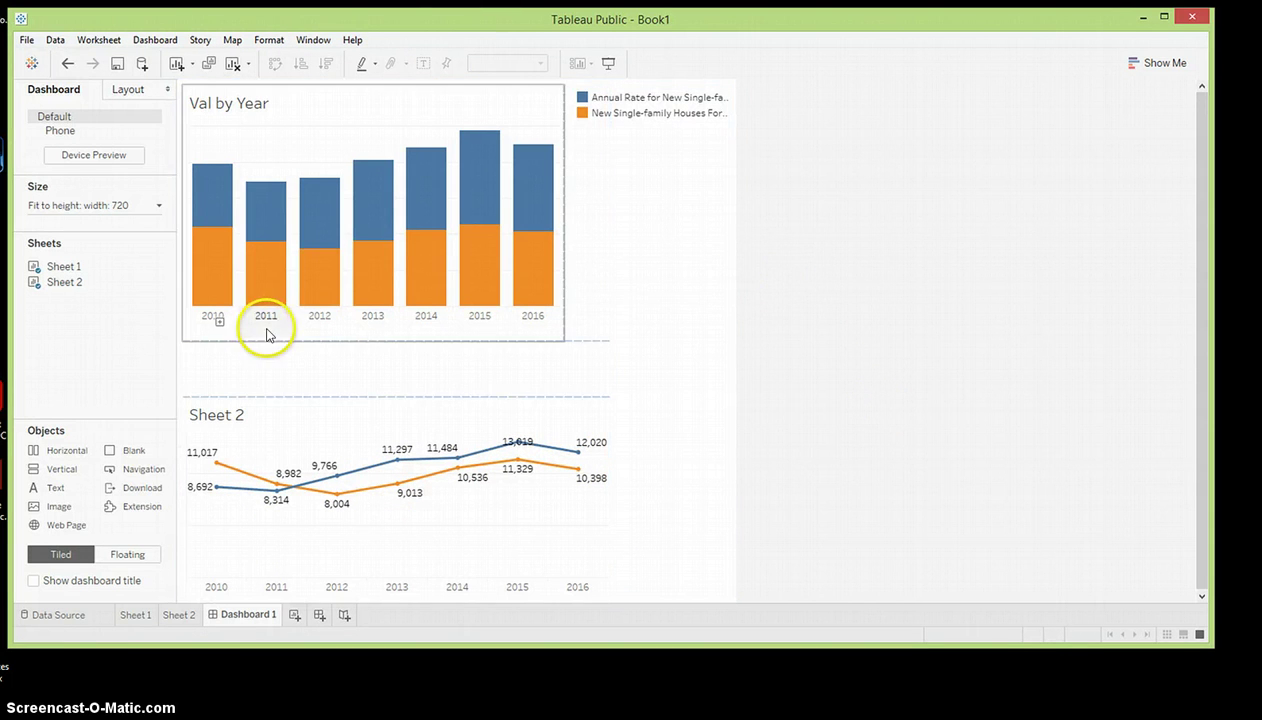
pyautogui.moveTo(56, 268)
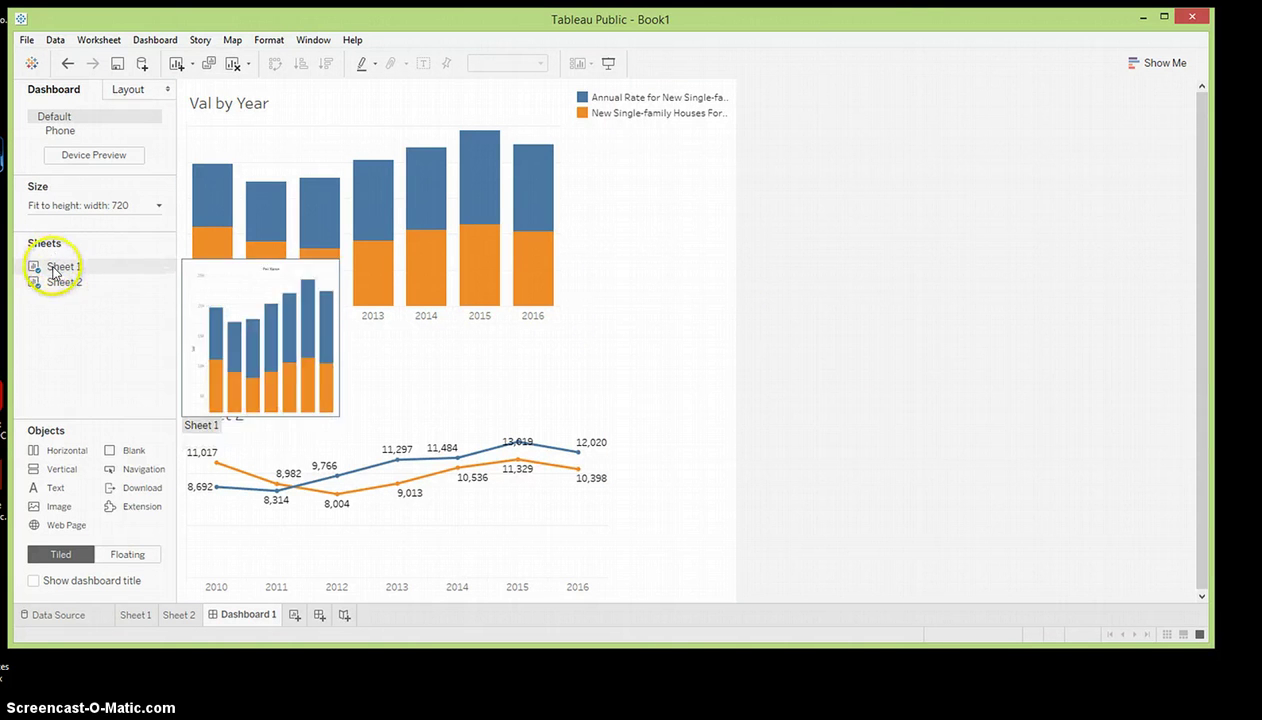